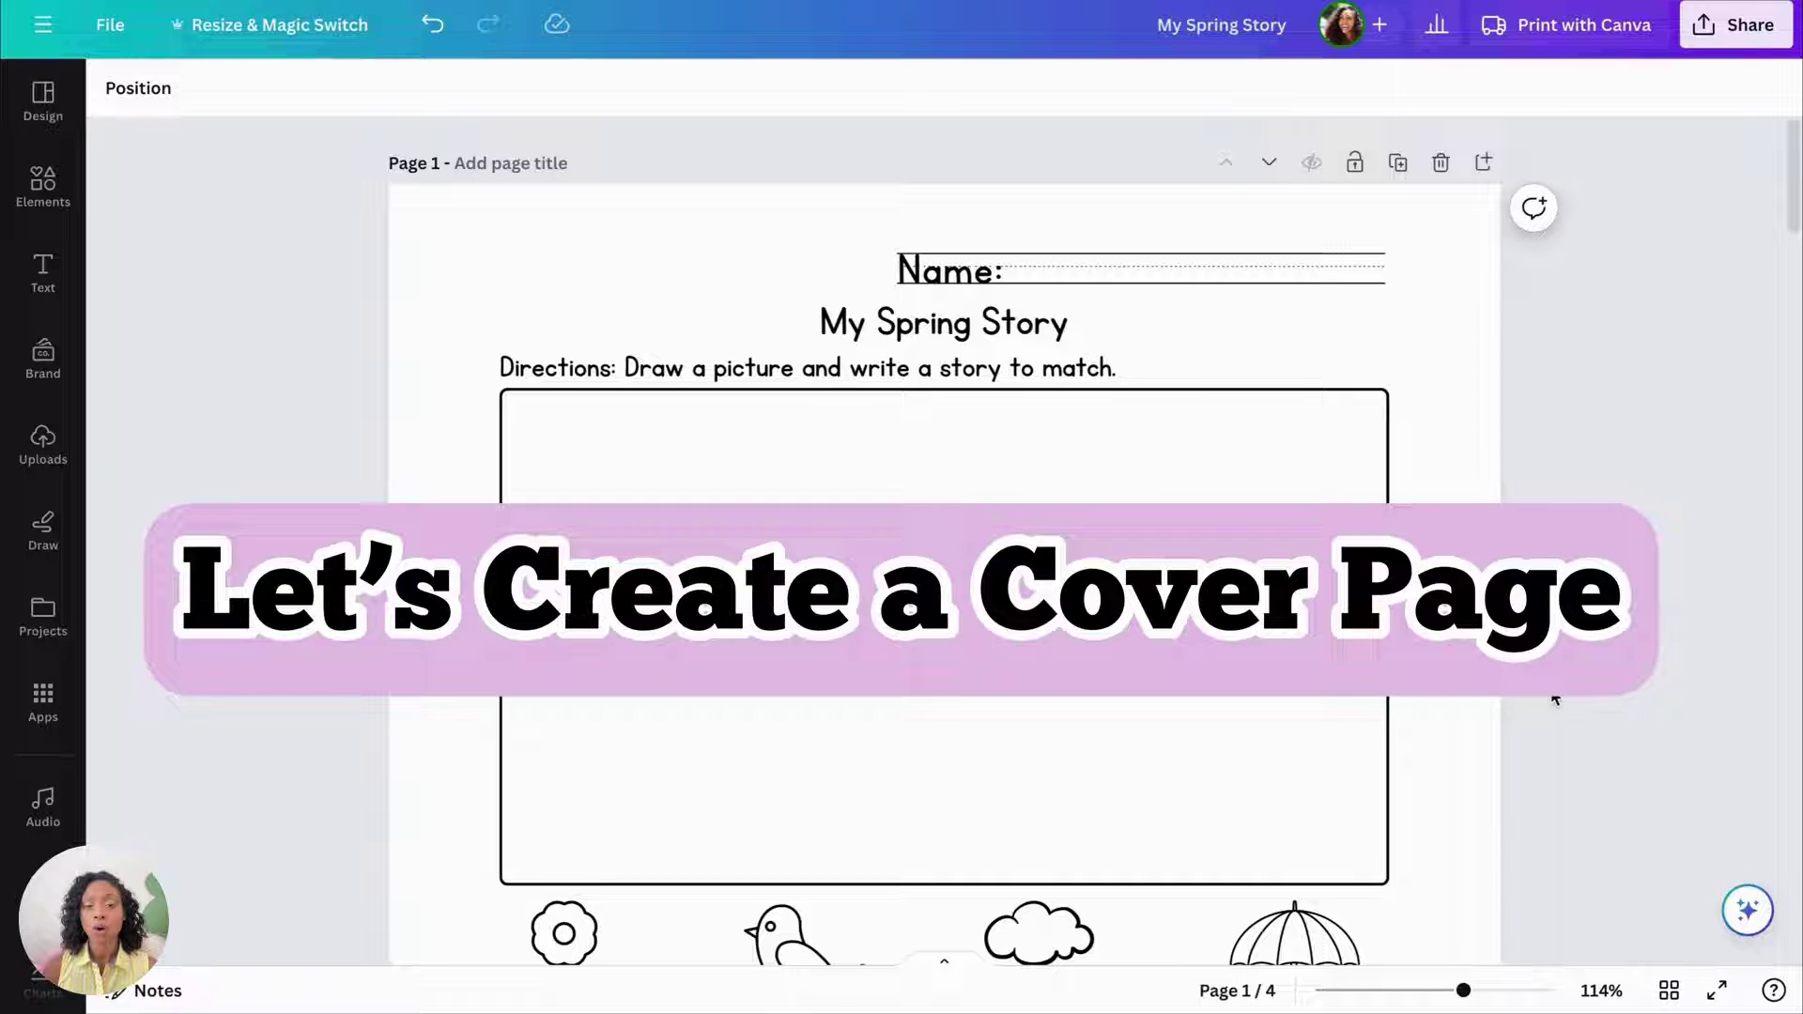
# Add a blank page, move it ahead of the My Spring Story worksheet, and zoom out to about 60%
pyautogui.click(1483, 164)
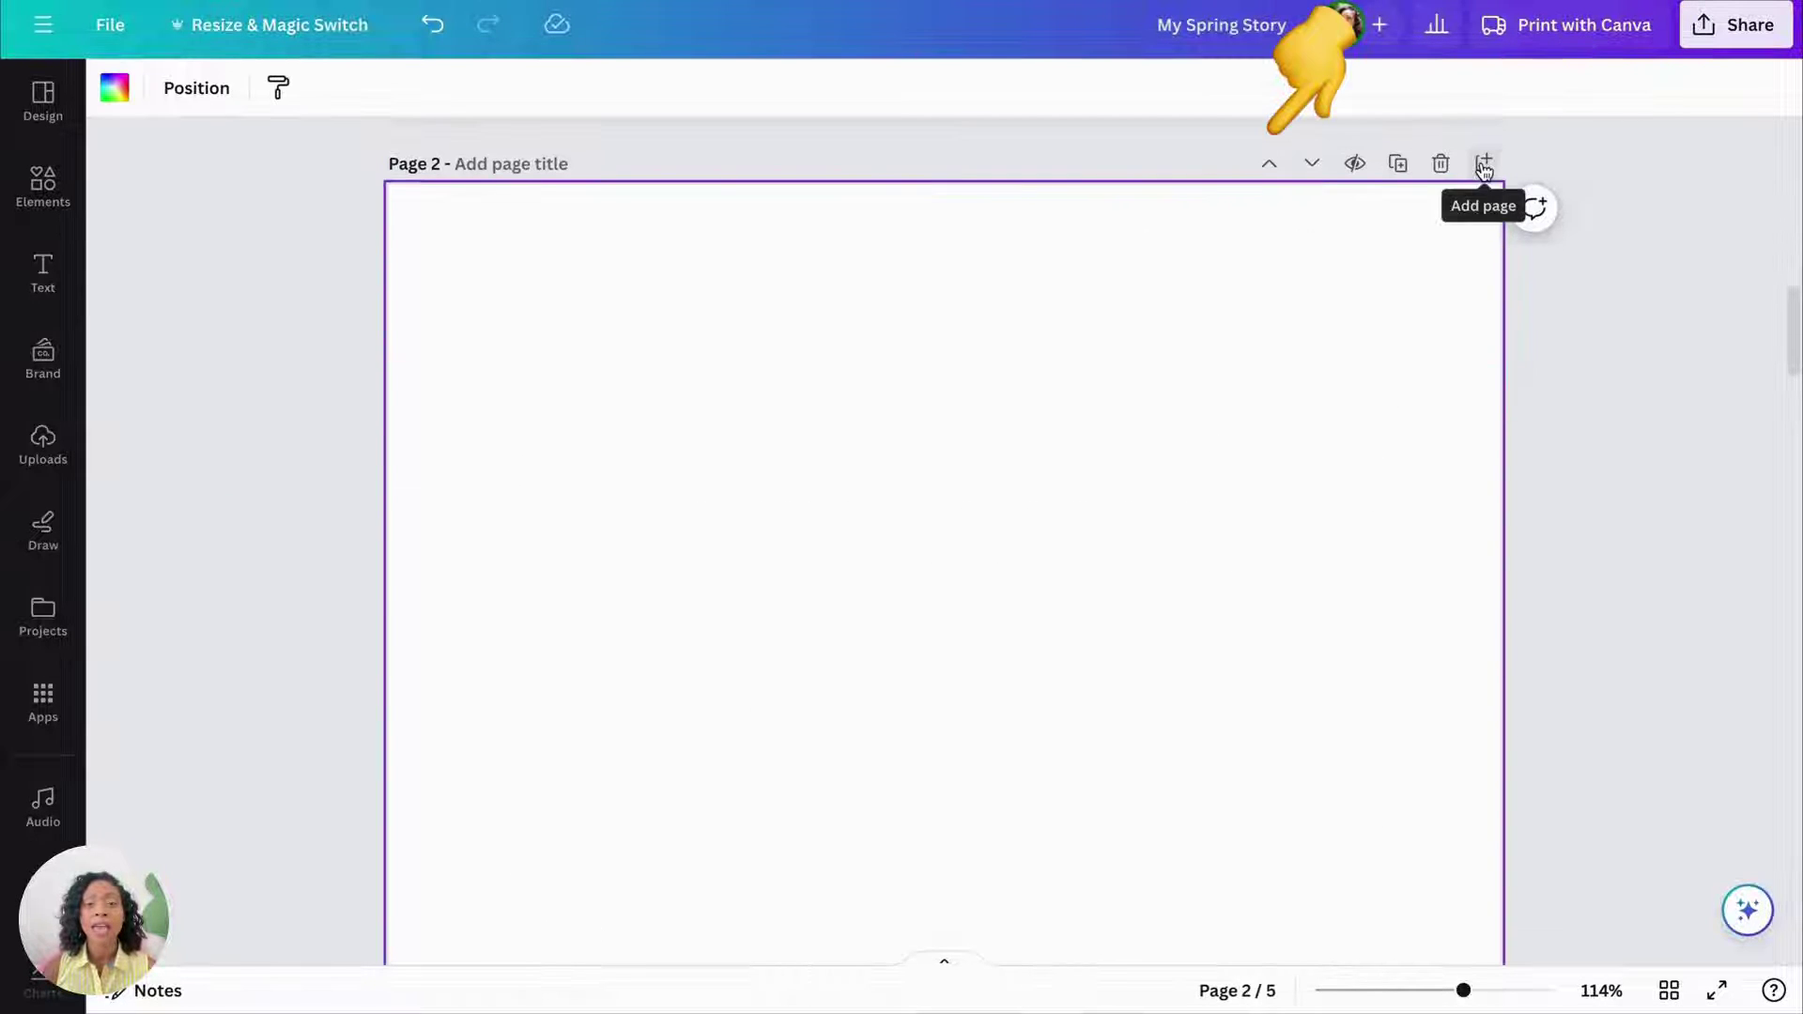
pyautogui.click(1266, 164)
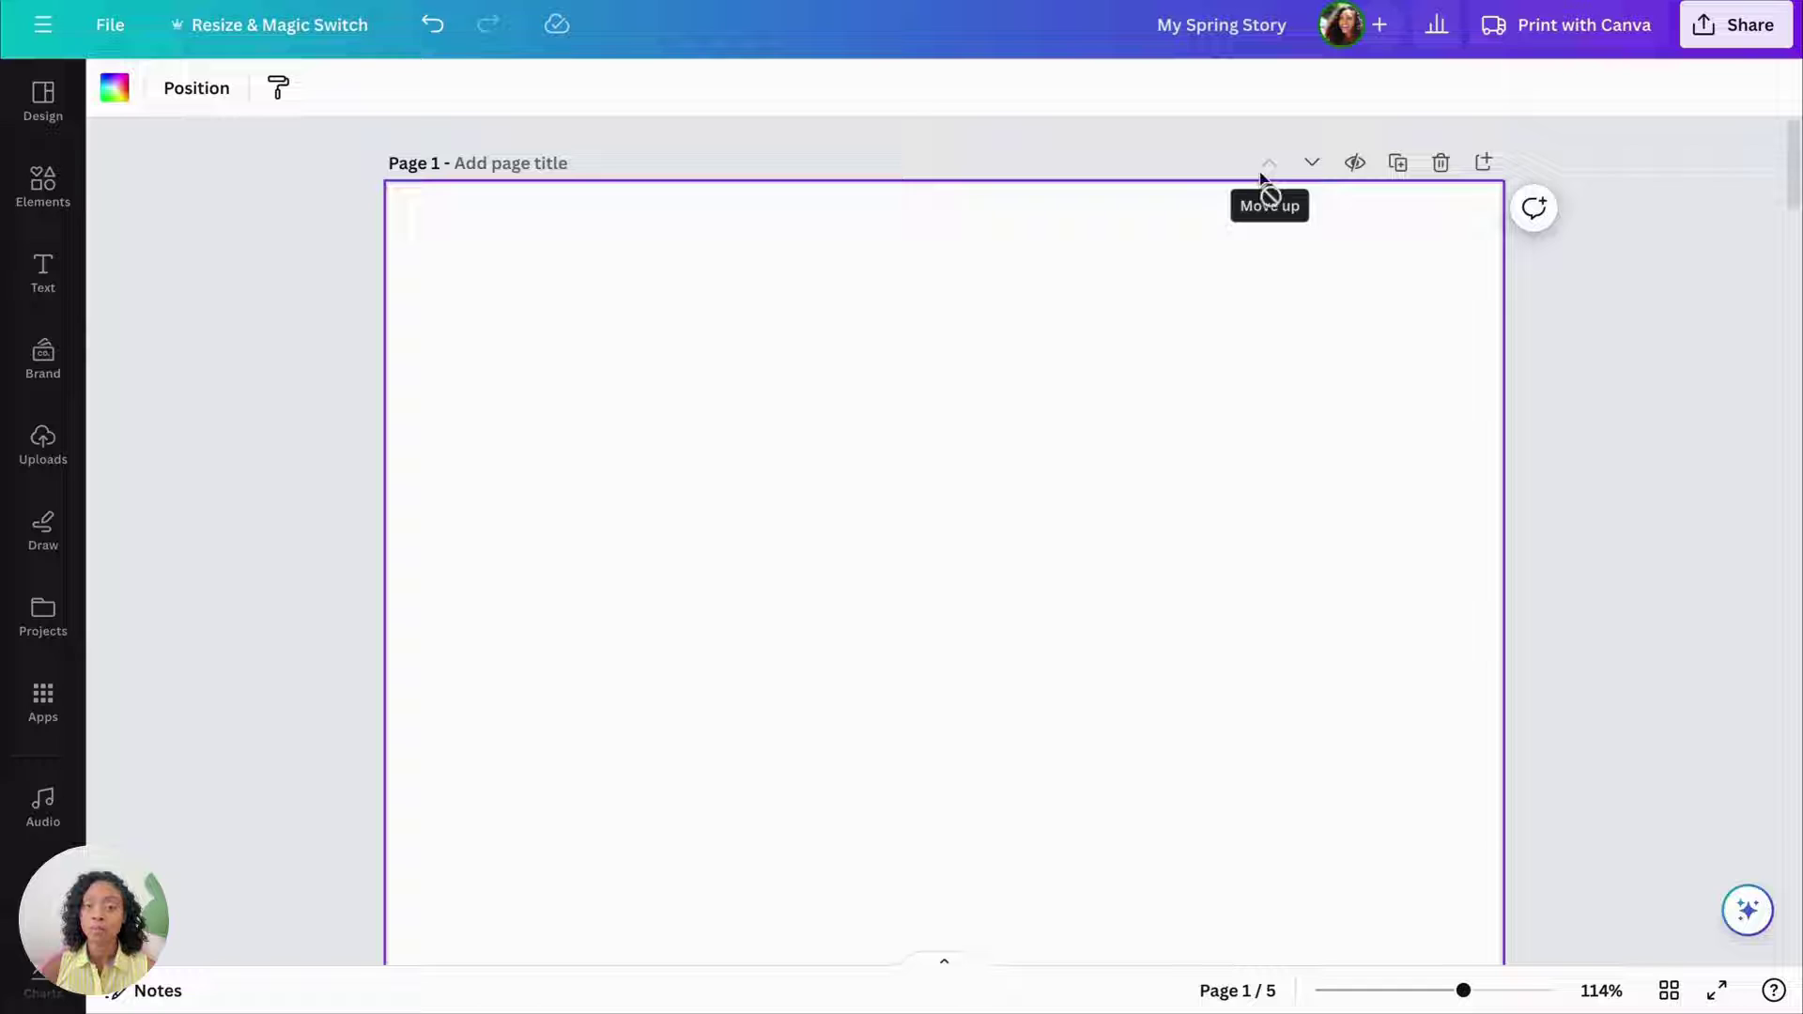
pyautogui.moveTo(1462, 991); pyautogui.dragTo(1445, 993)
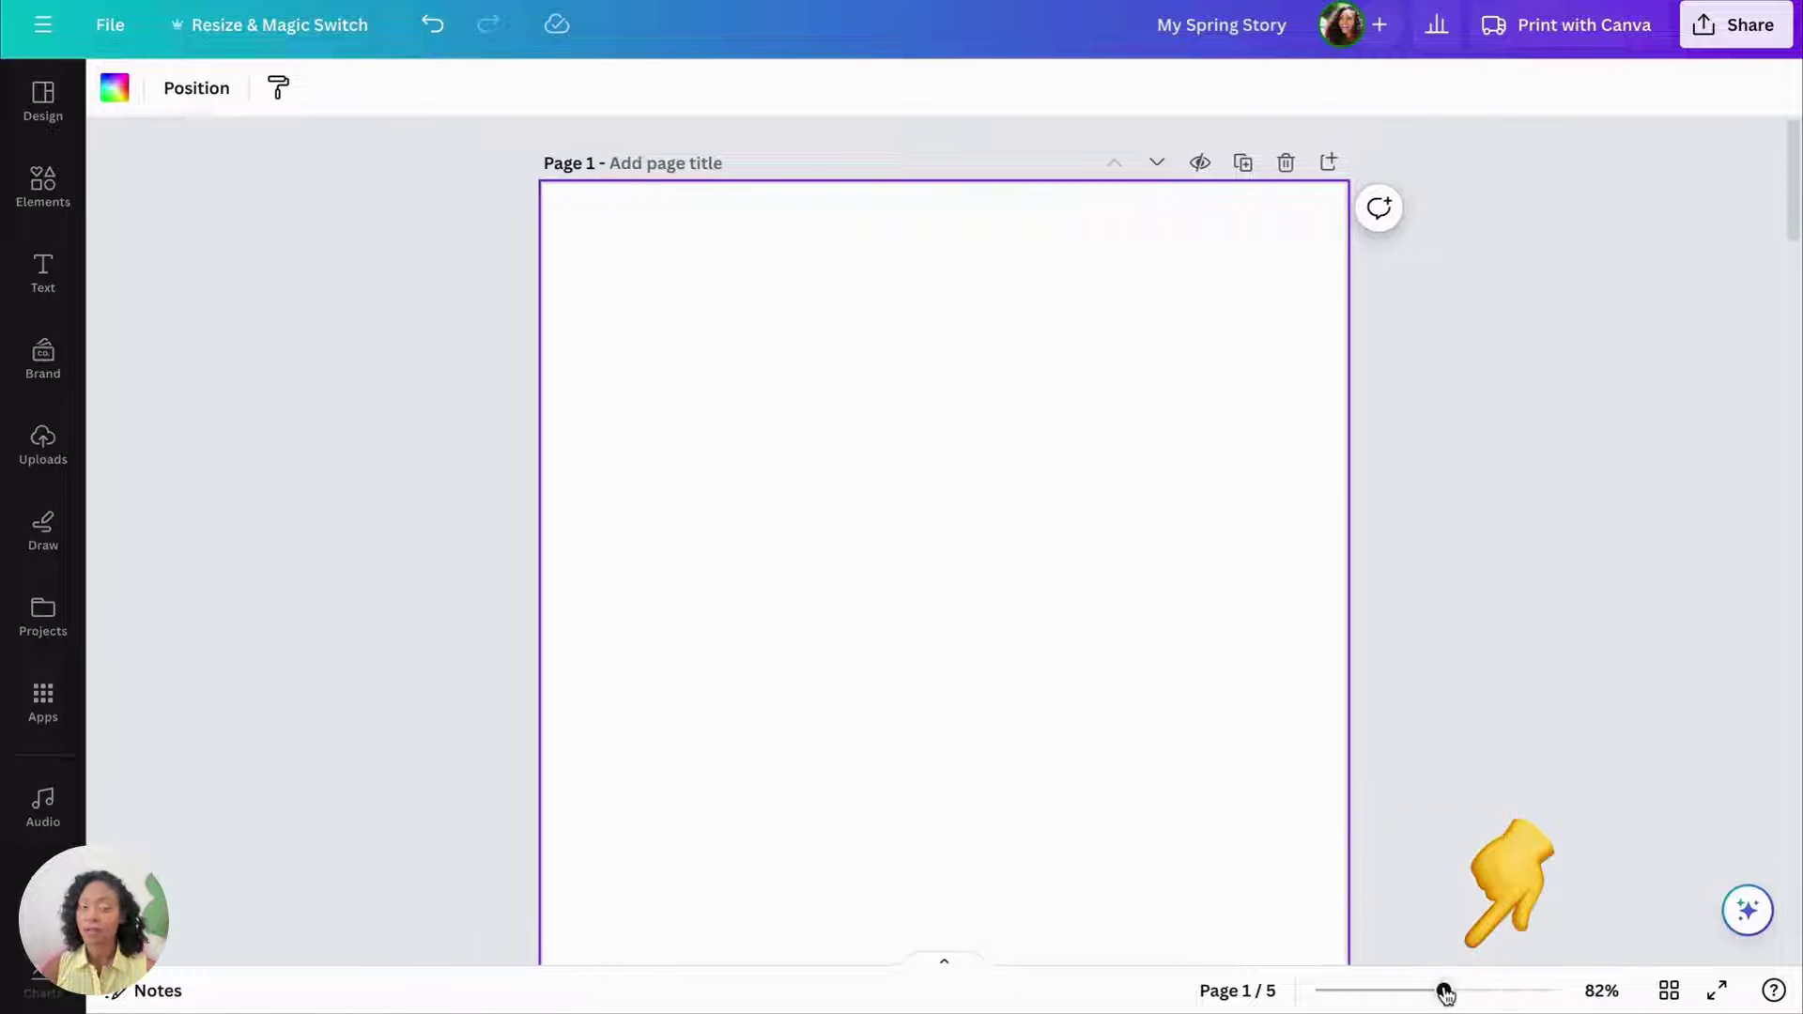
pyautogui.scroll(-12, 1405, 632)
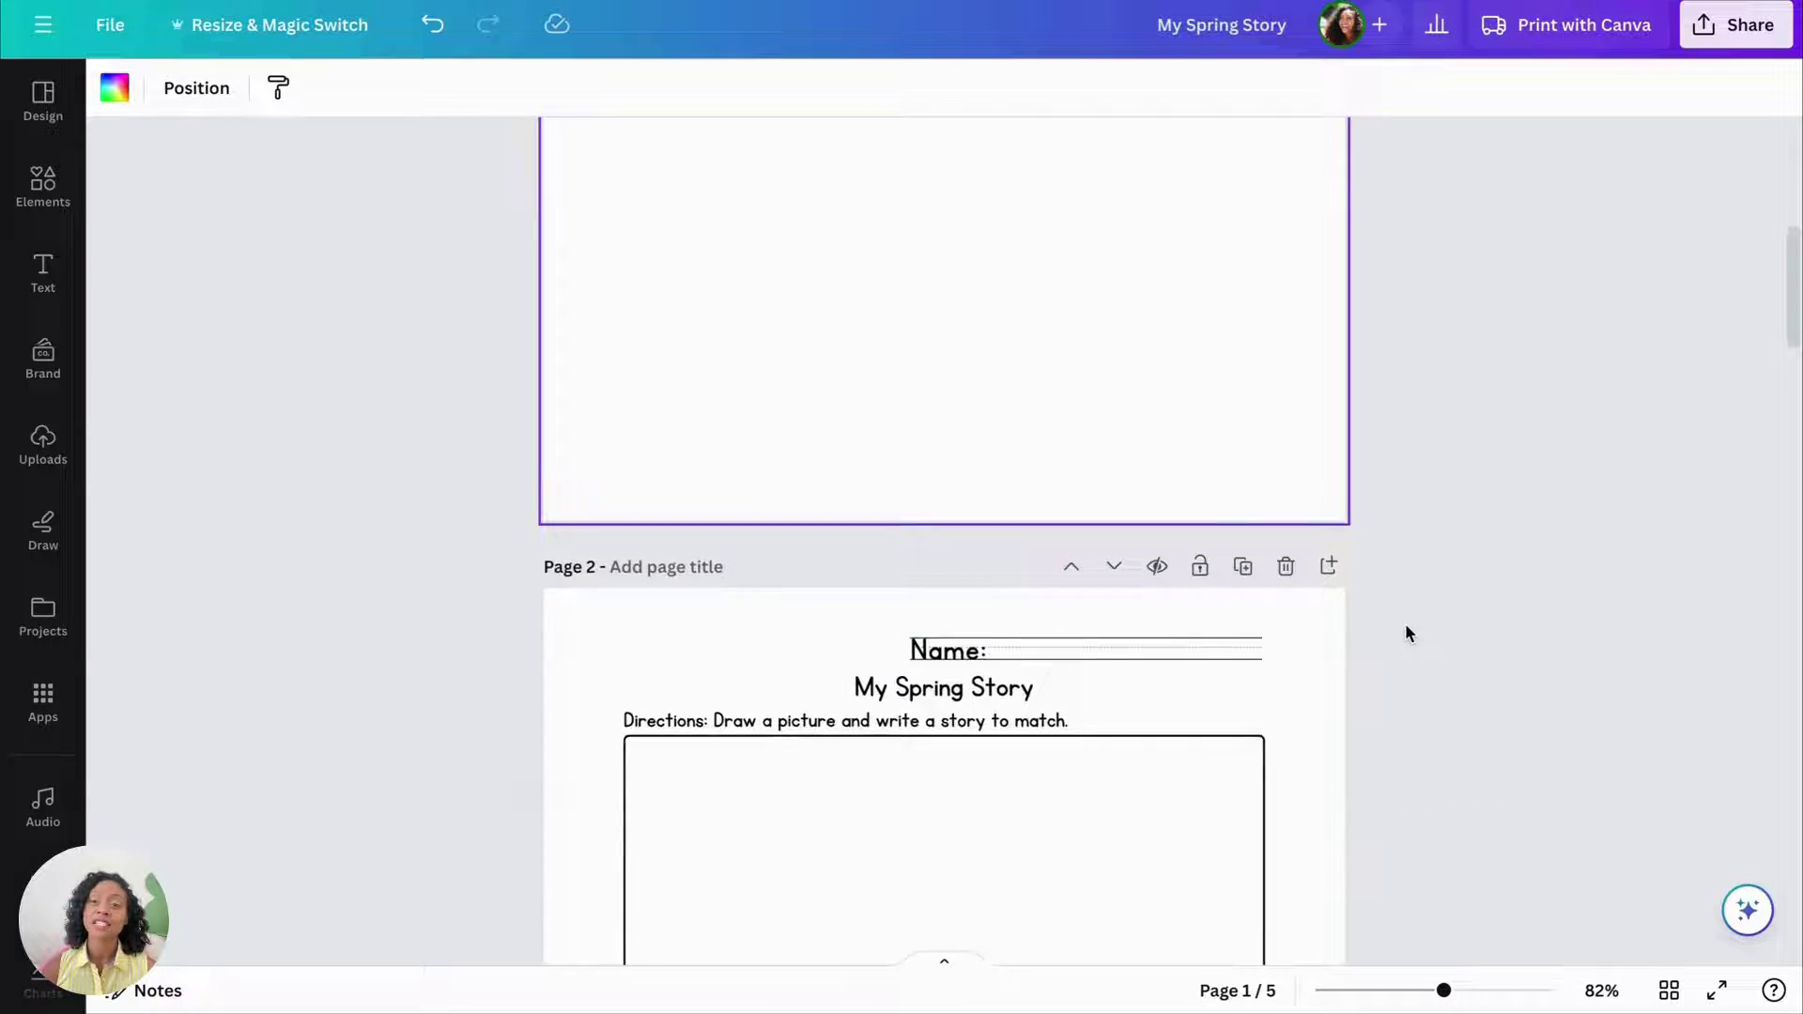
pyautogui.click(1408, 993)
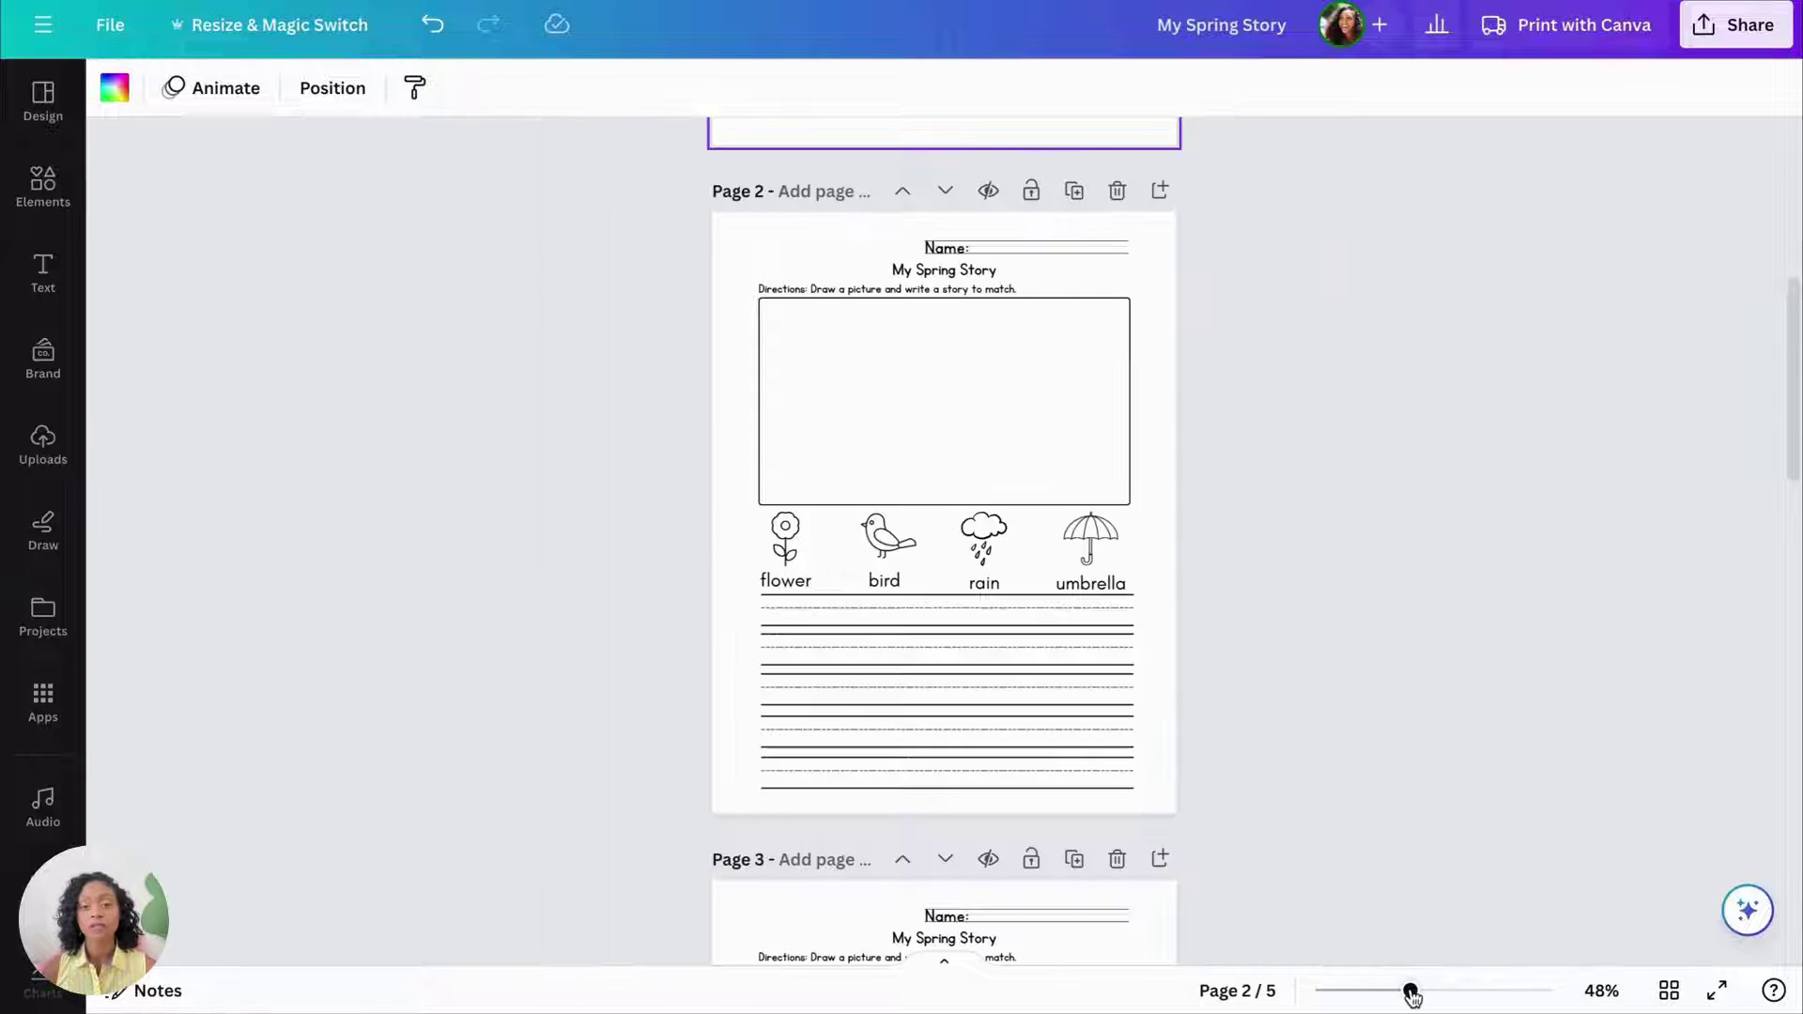
# Group the My Spring Story worksheet, paste a copy onto blank page 1, and shrink it bottom-left
pyautogui.moveTo(1240, 849); pyautogui.dragTo(642, 155)
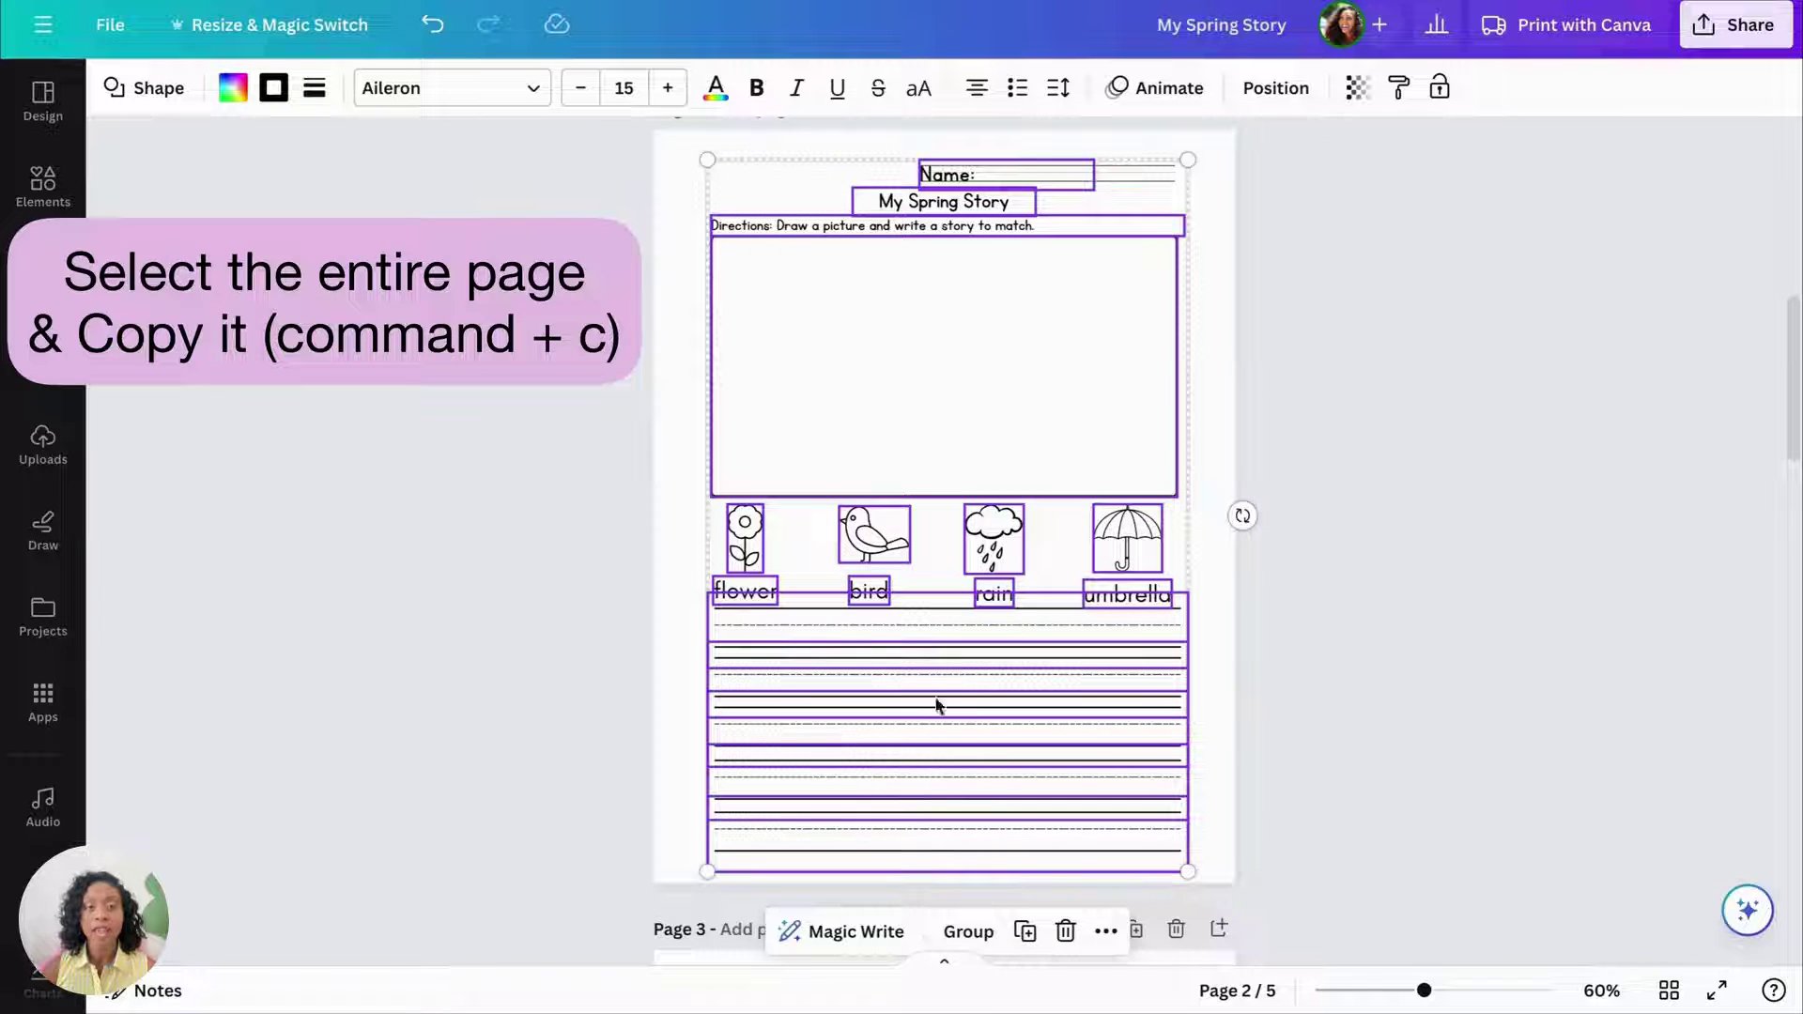
pyautogui.click(984, 928)
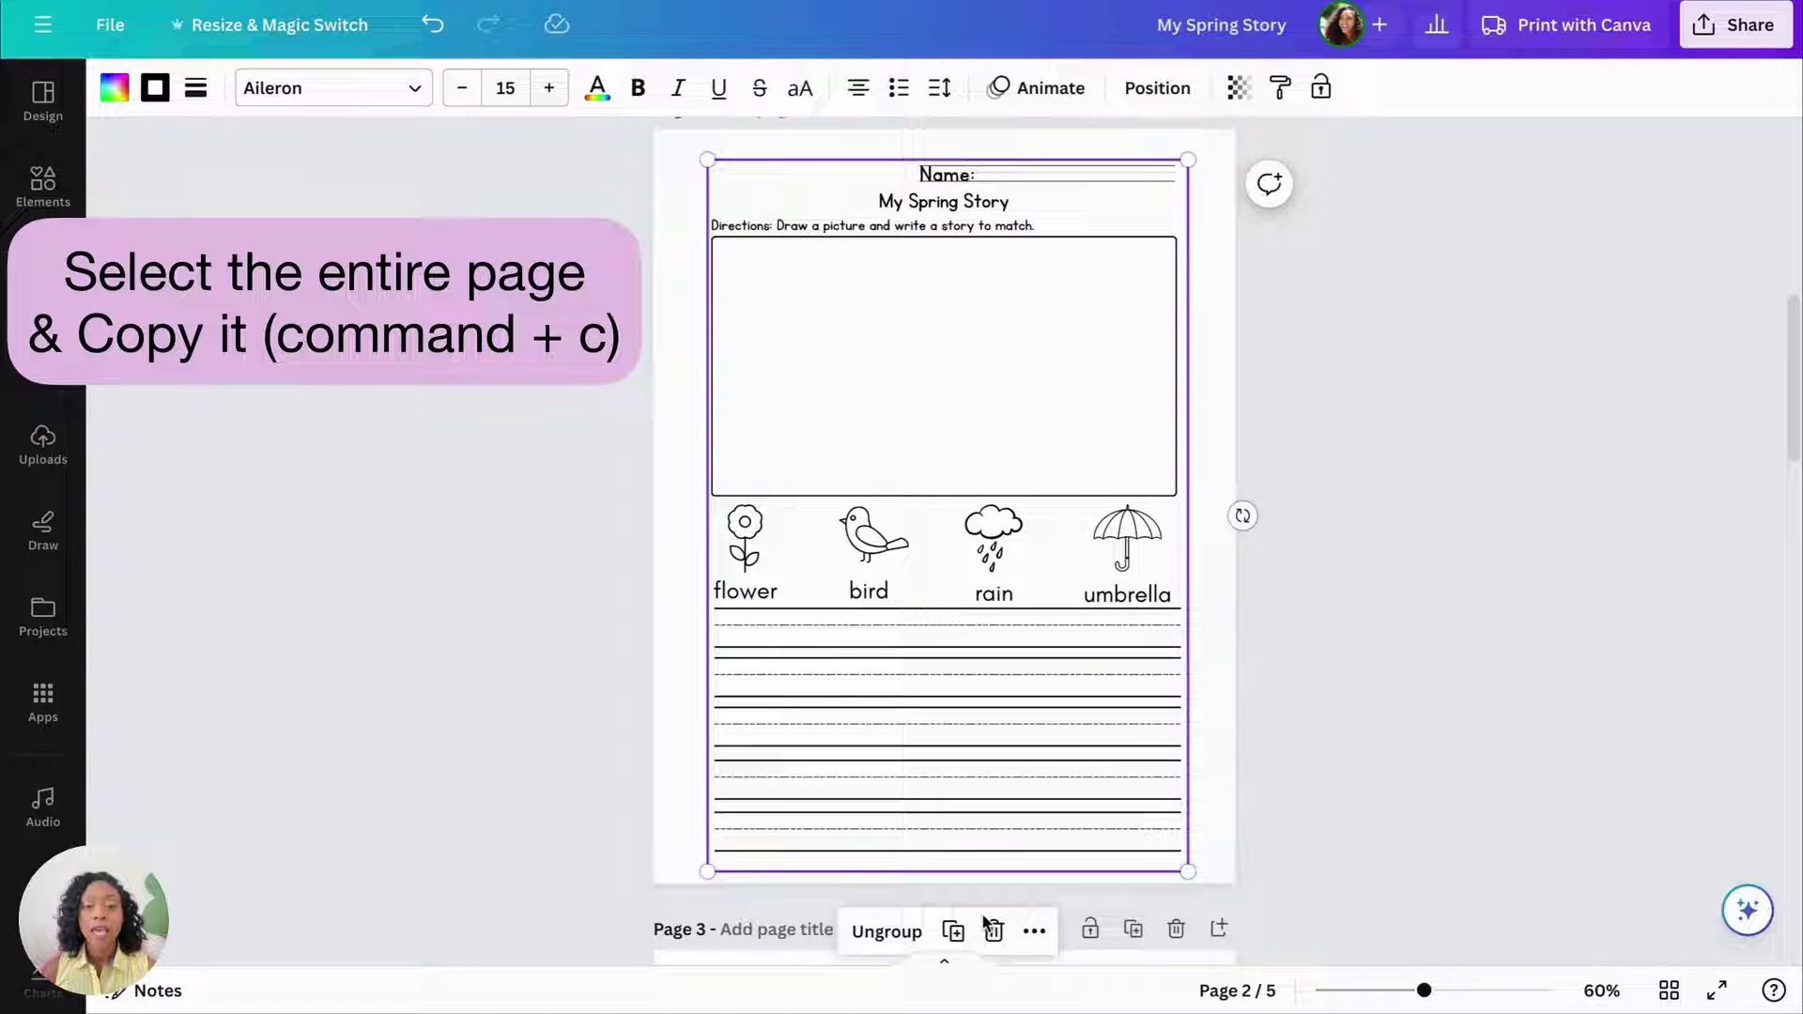
pyautogui.scroll(10, 1052, 804)
pyautogui.click(1053, 804)
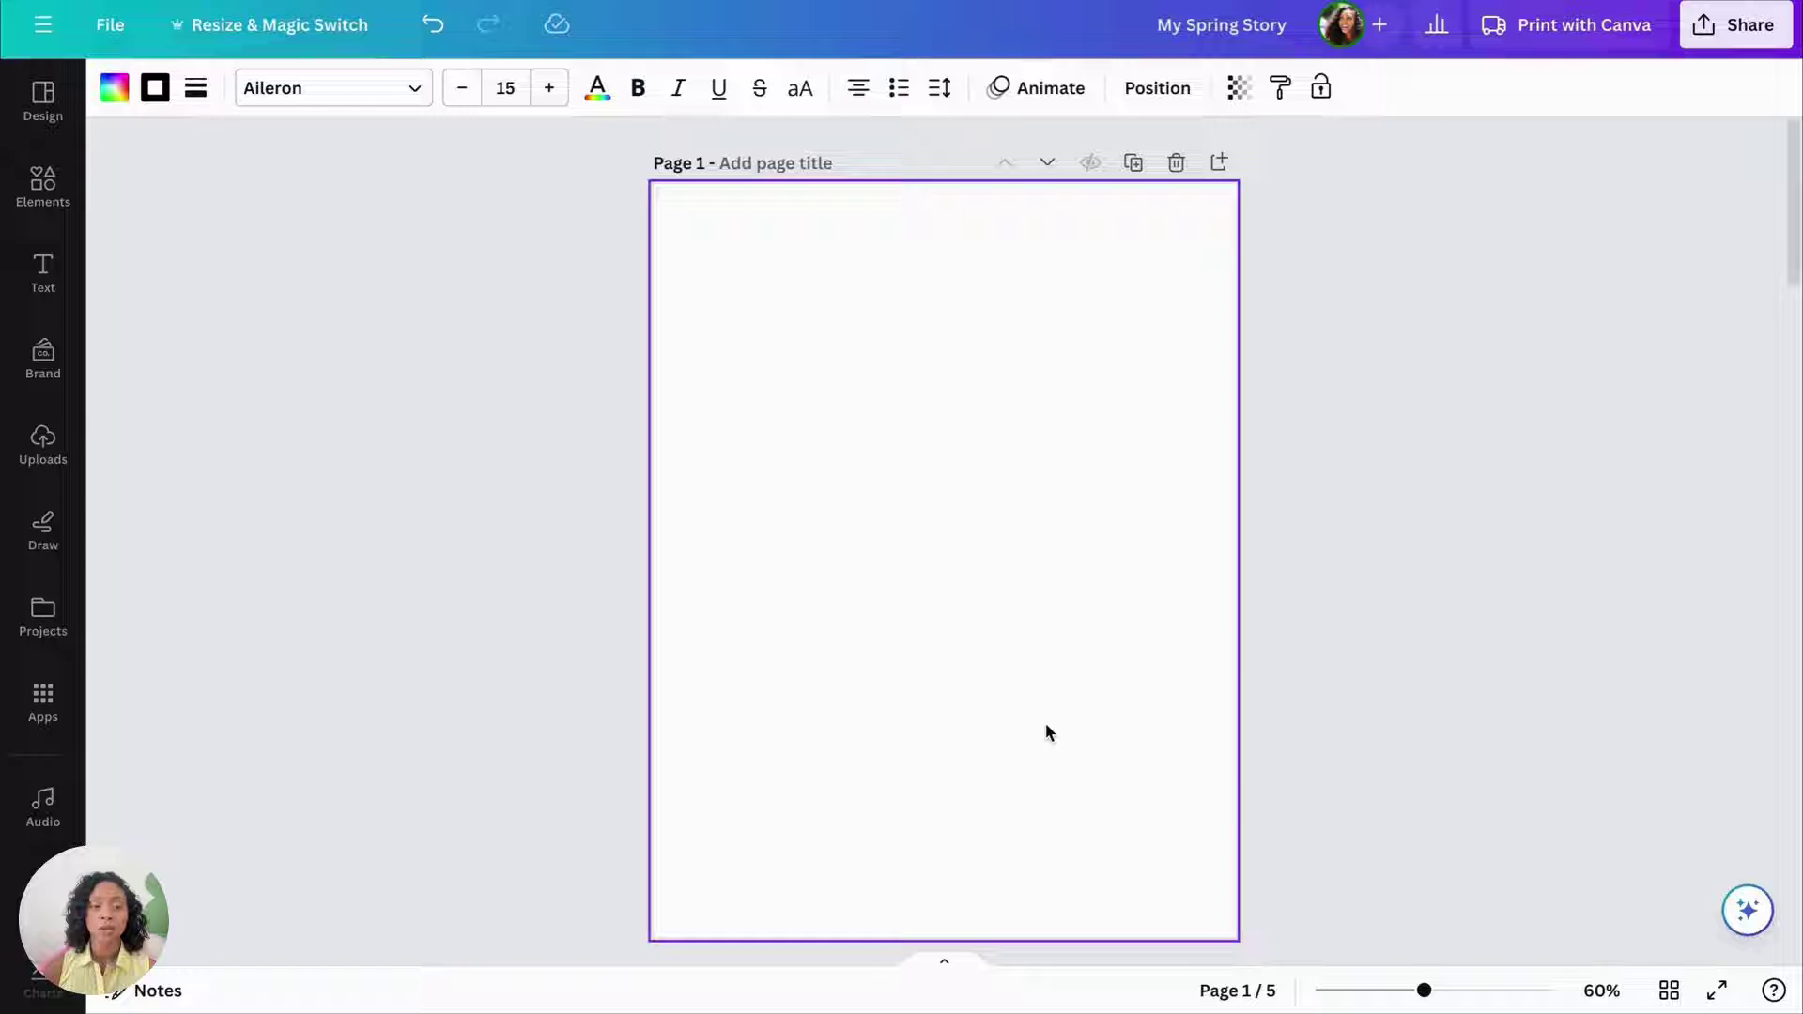
pyautogui.press('super+v')
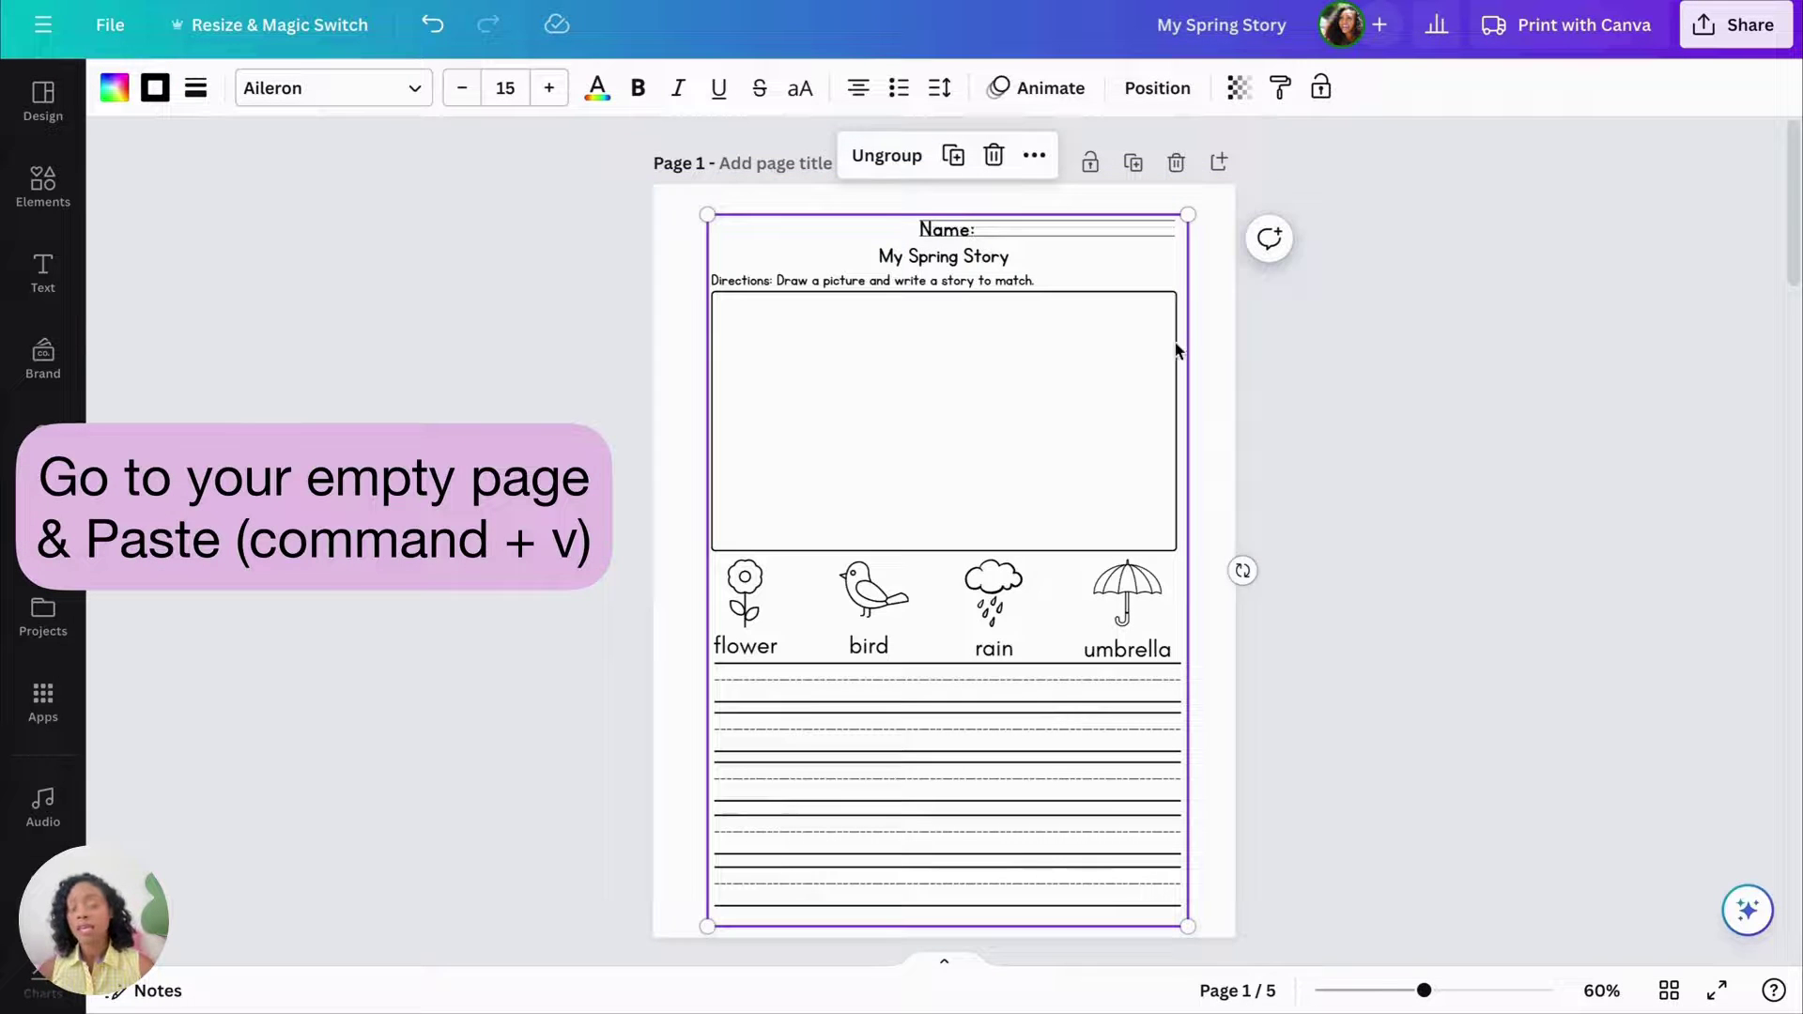
pyautogui.moveTo(1184, 216); pyautogui.dragTo(746, 604)
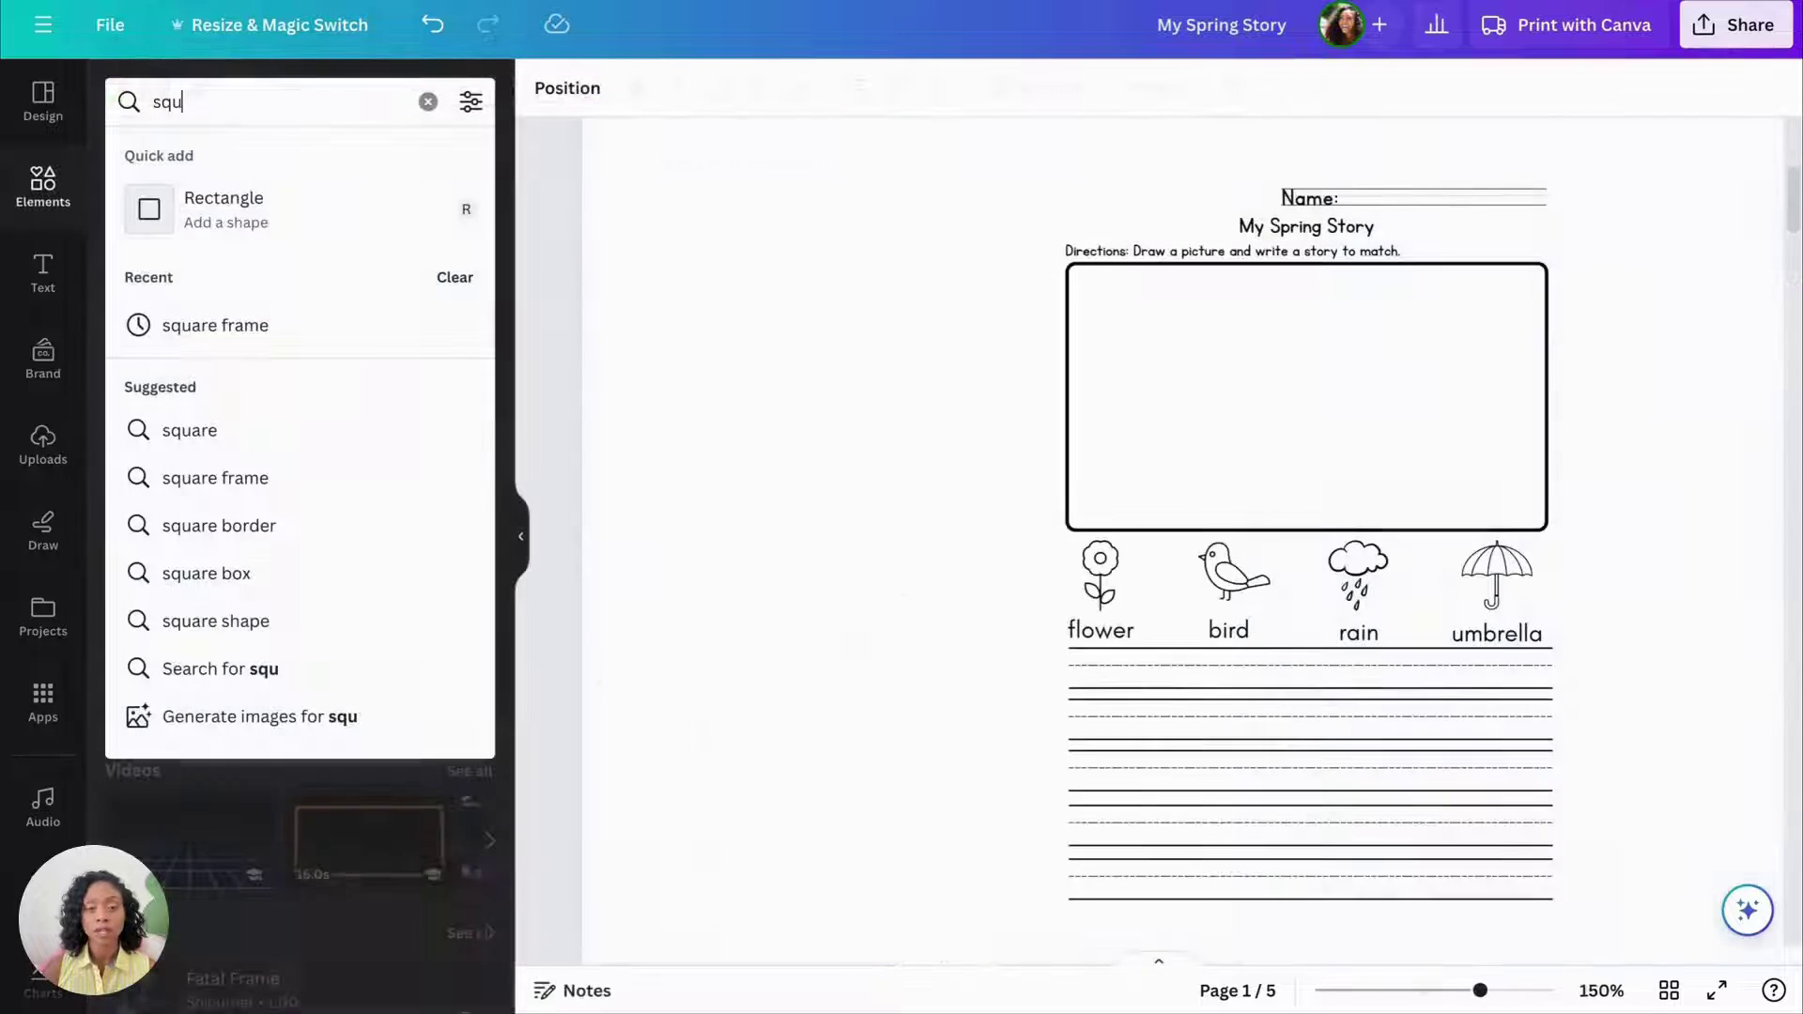
# Search Elements for 'square frame' graphics and add a square frame to the cover page
pyautogui.write('are r')
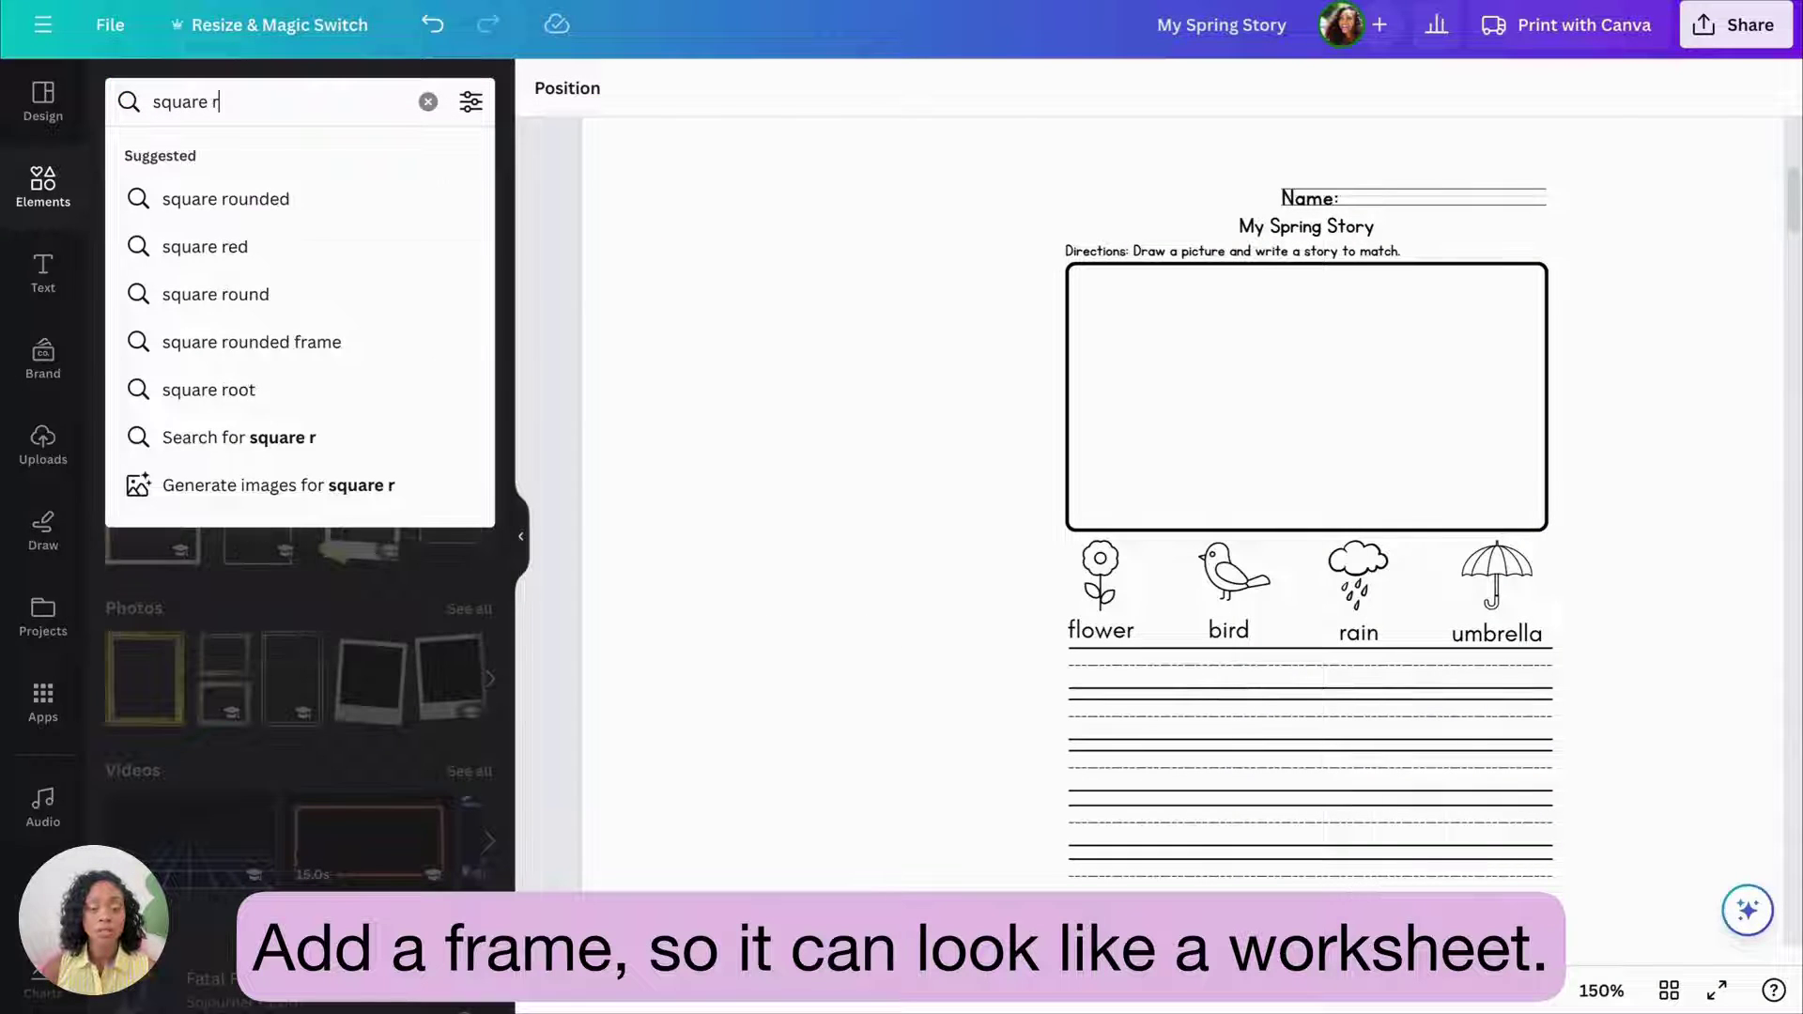
pyautogui.press('BackSpace')
pyautogui.write('frame')
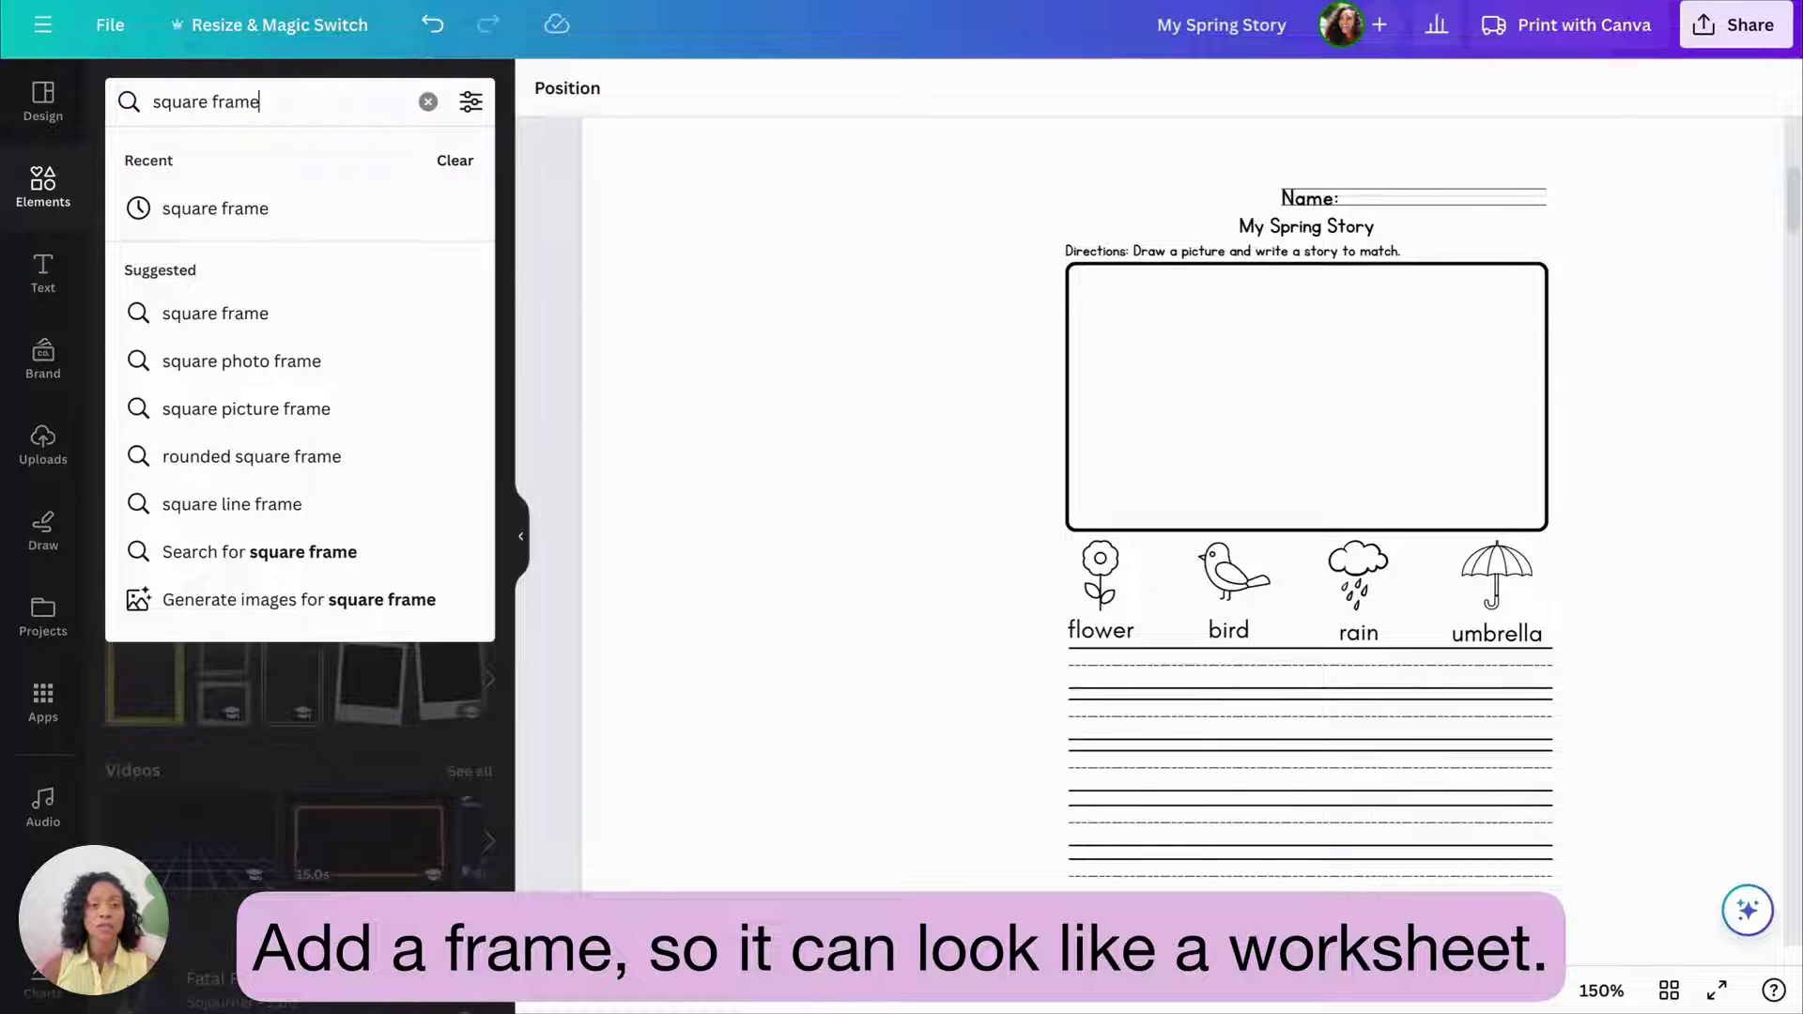
pyautogui.press('Return')
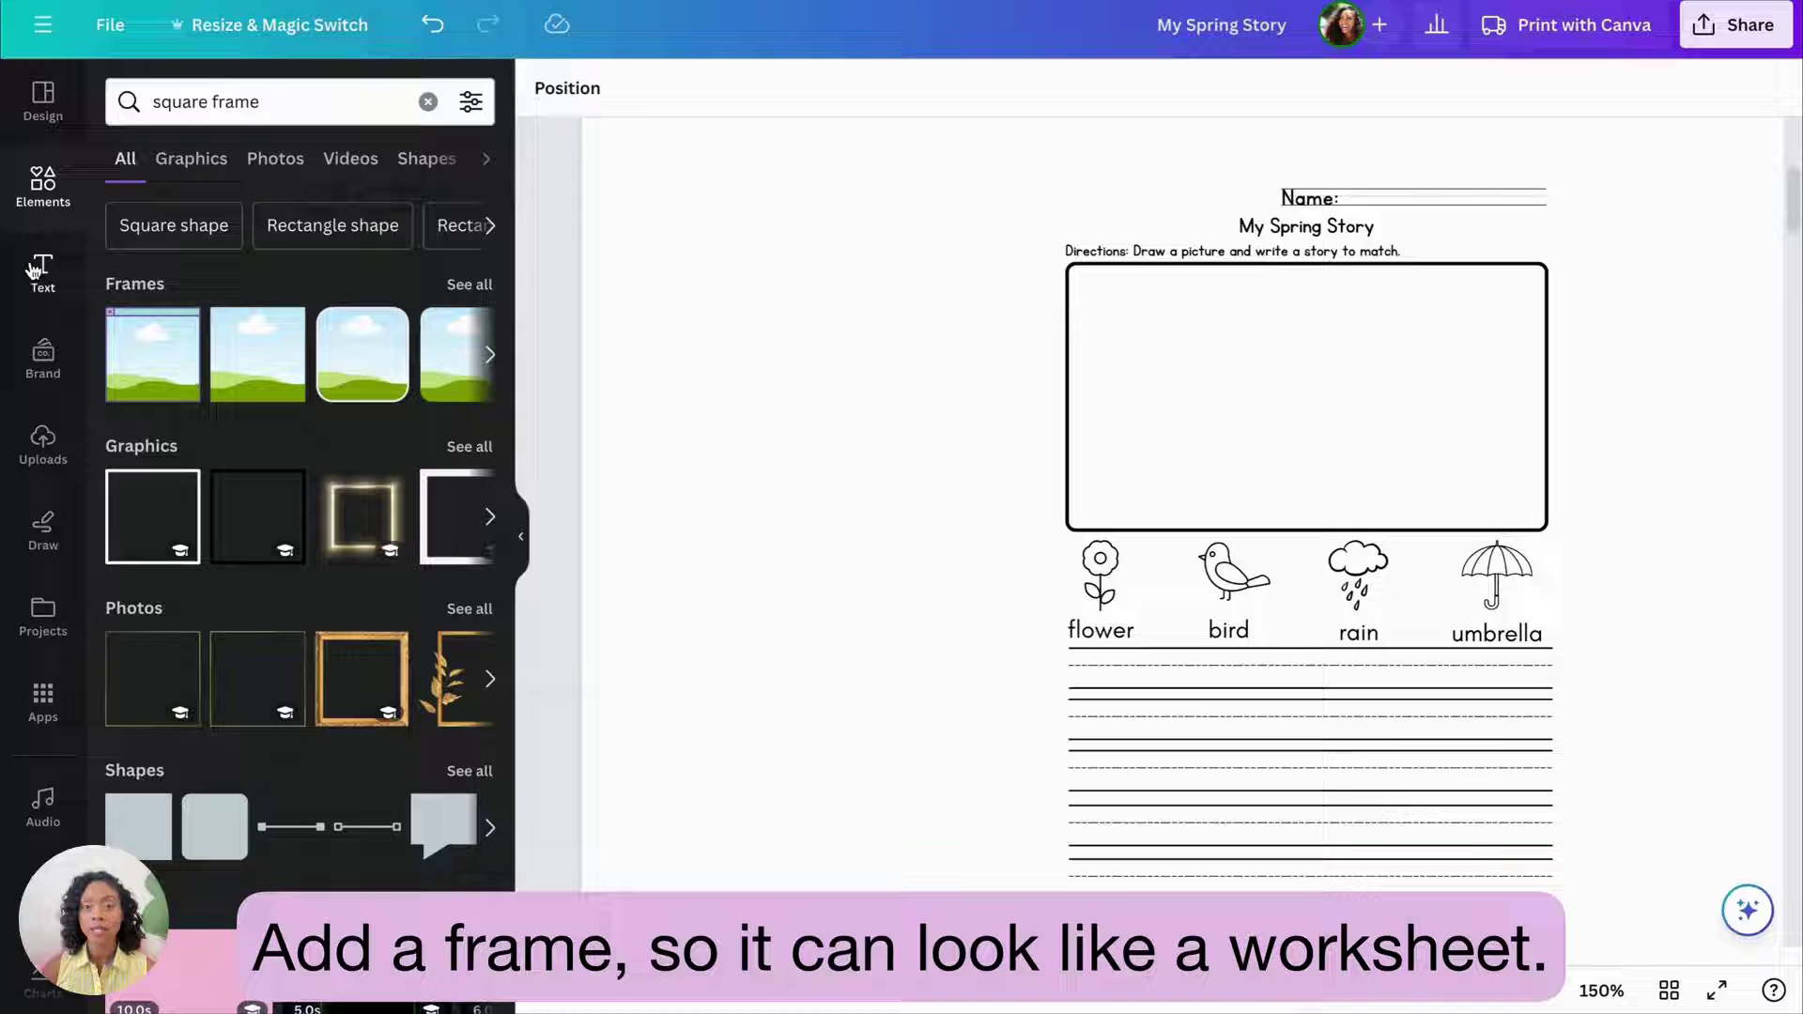
pyautogui.click(191, 158)
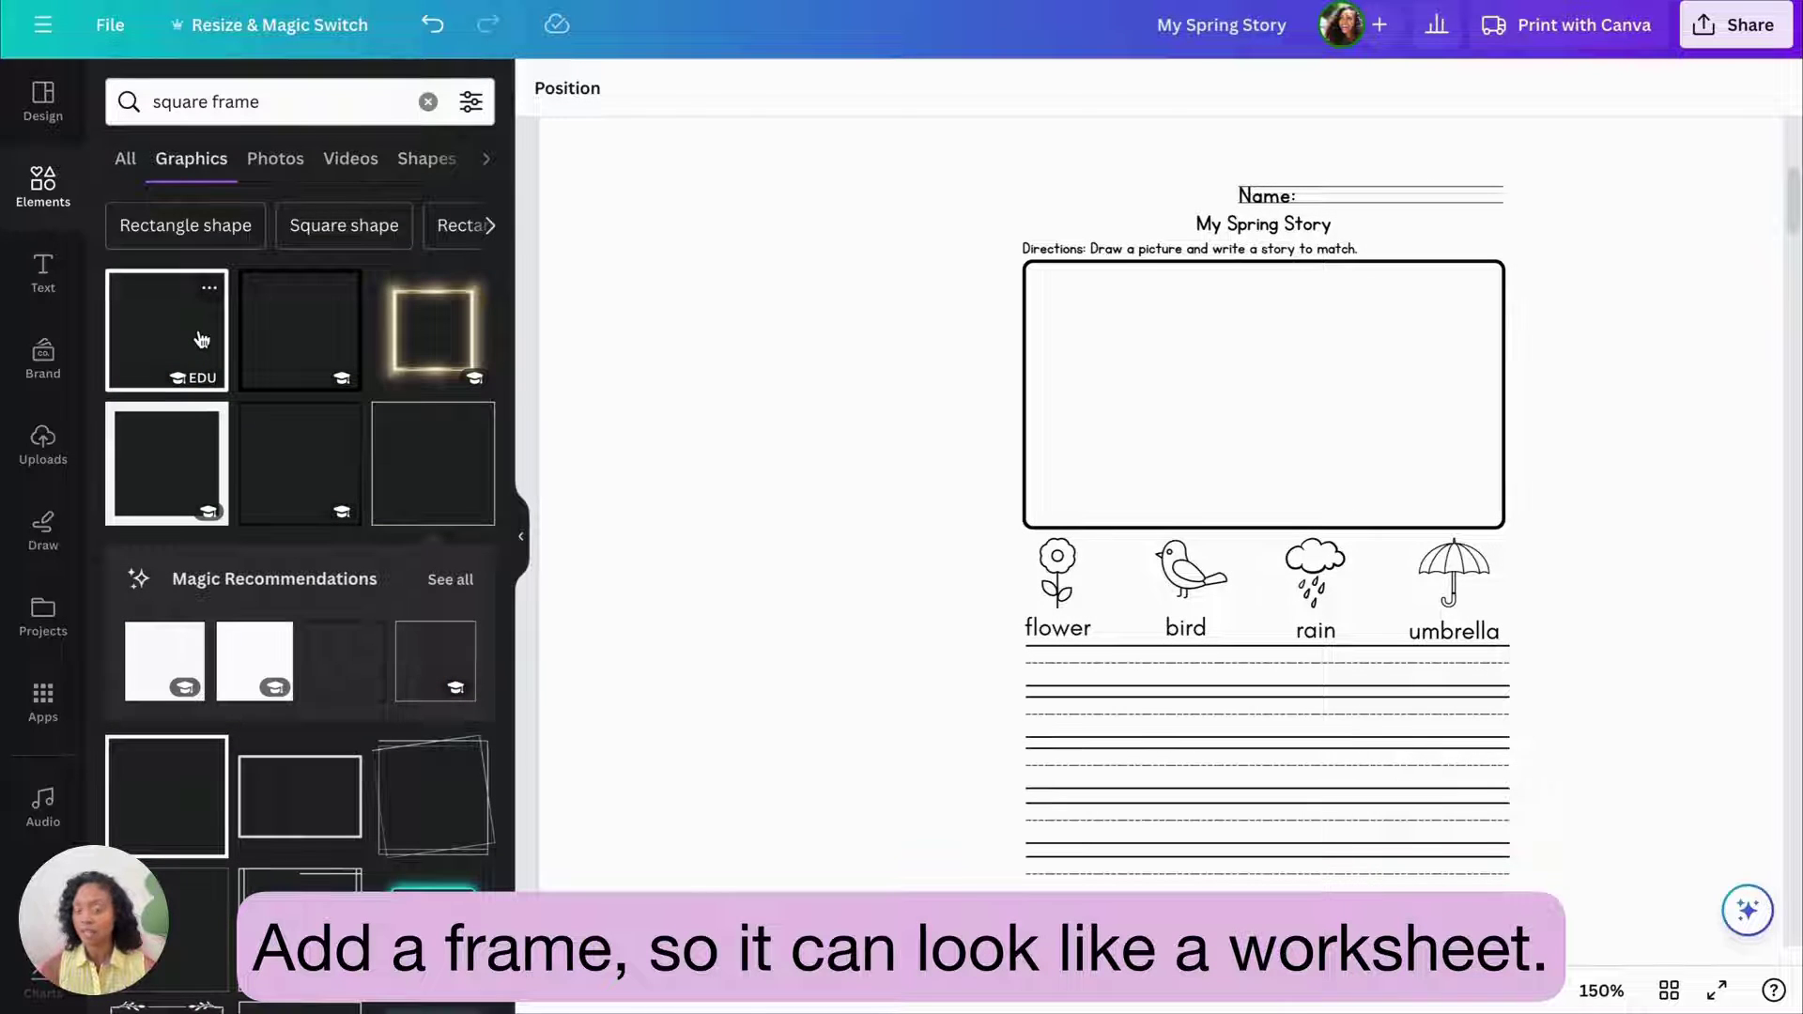
pyautogui.click(201, 339)
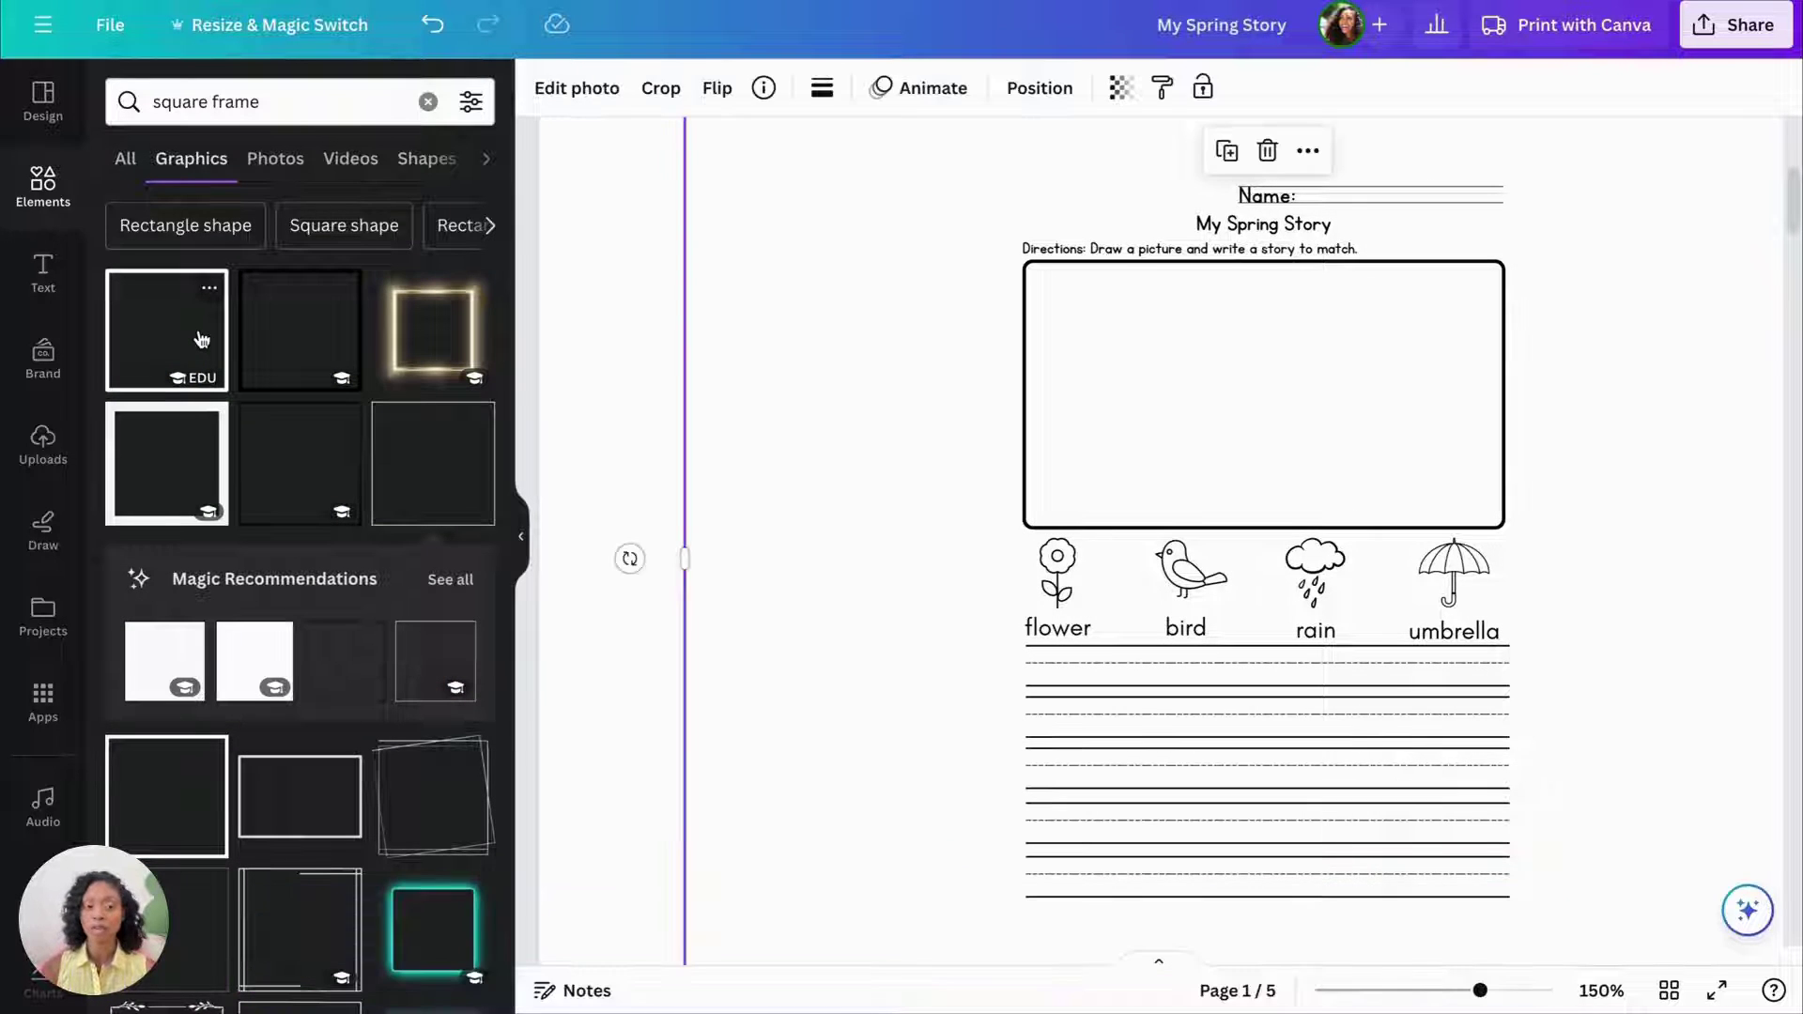
# Give the frame a thin weight-1 border and resize it snugly around the worksheet copy
pyautogui.click(1439, 991)
pyautogui.click(822, 87)
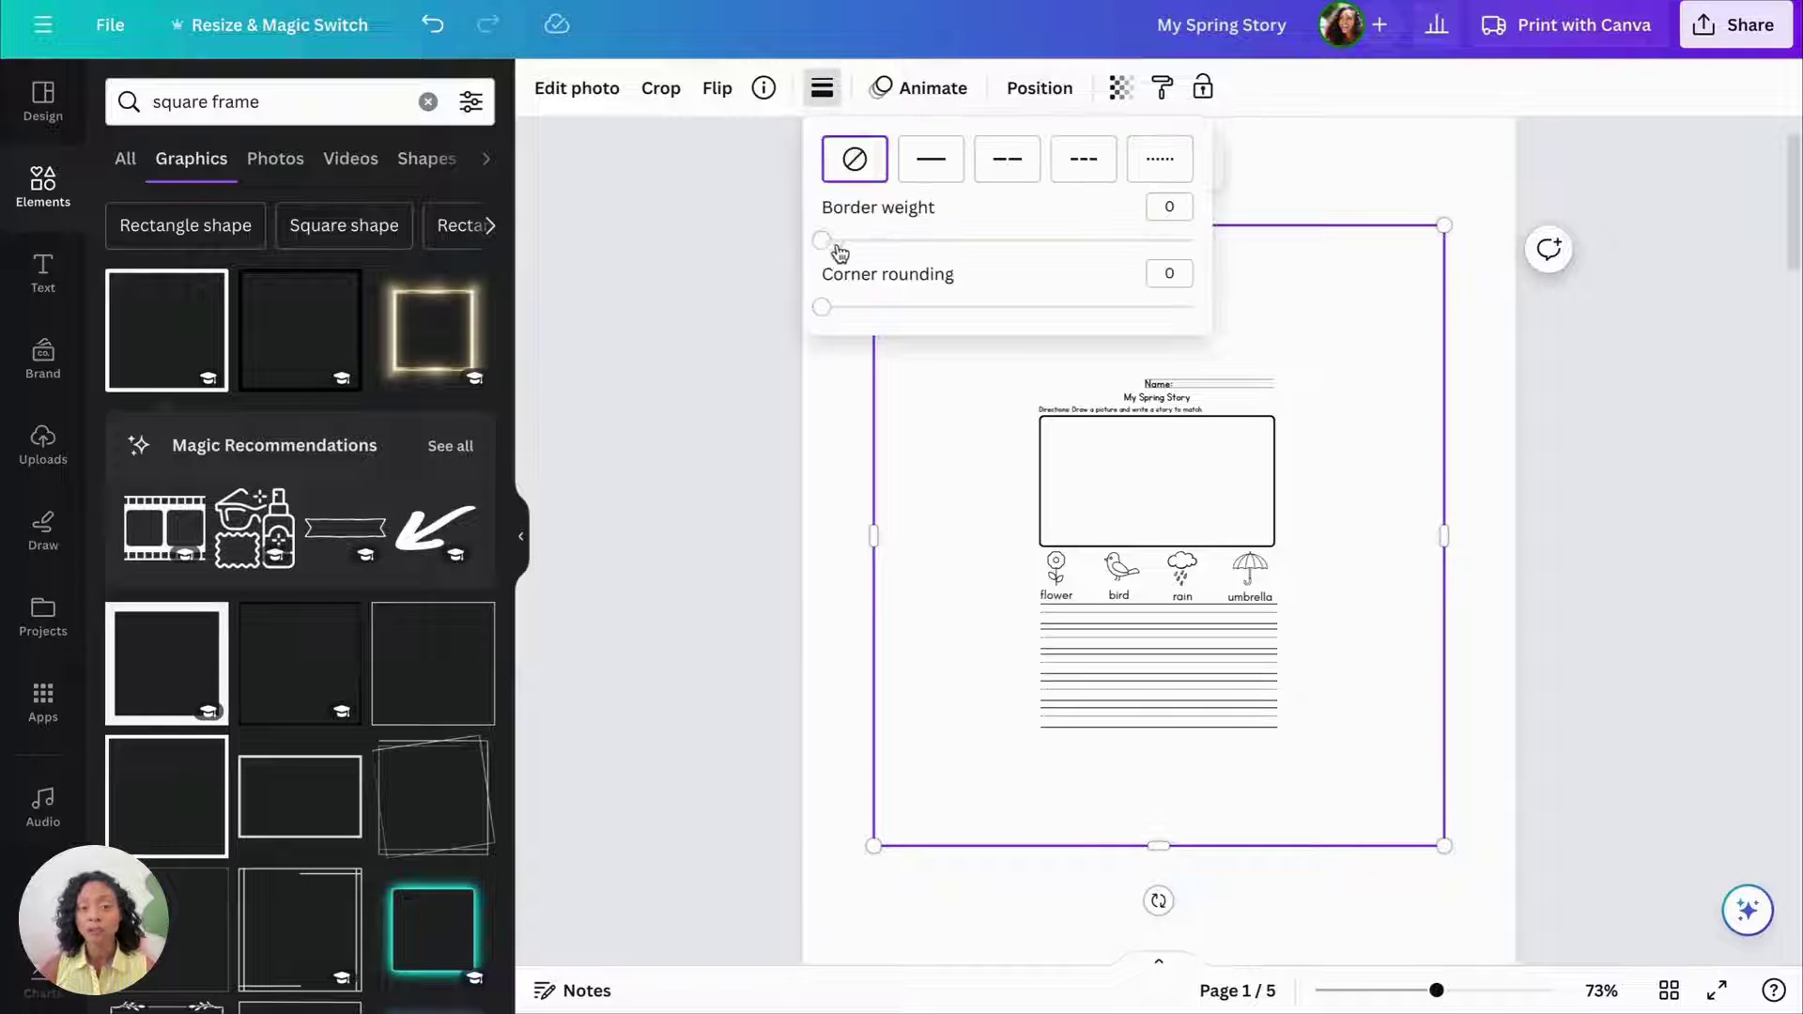
pyautogui.moveTo(825, 252); pyautogui.dragTo(1032, 340)
pyautogui.click(849, 482)
pyautogui.click(908, 338)
pyautogui.moveTo(1445, 845); pyautogui.dragTo(1299, 784)
pyautogui.scroll(5, 1336, 551)
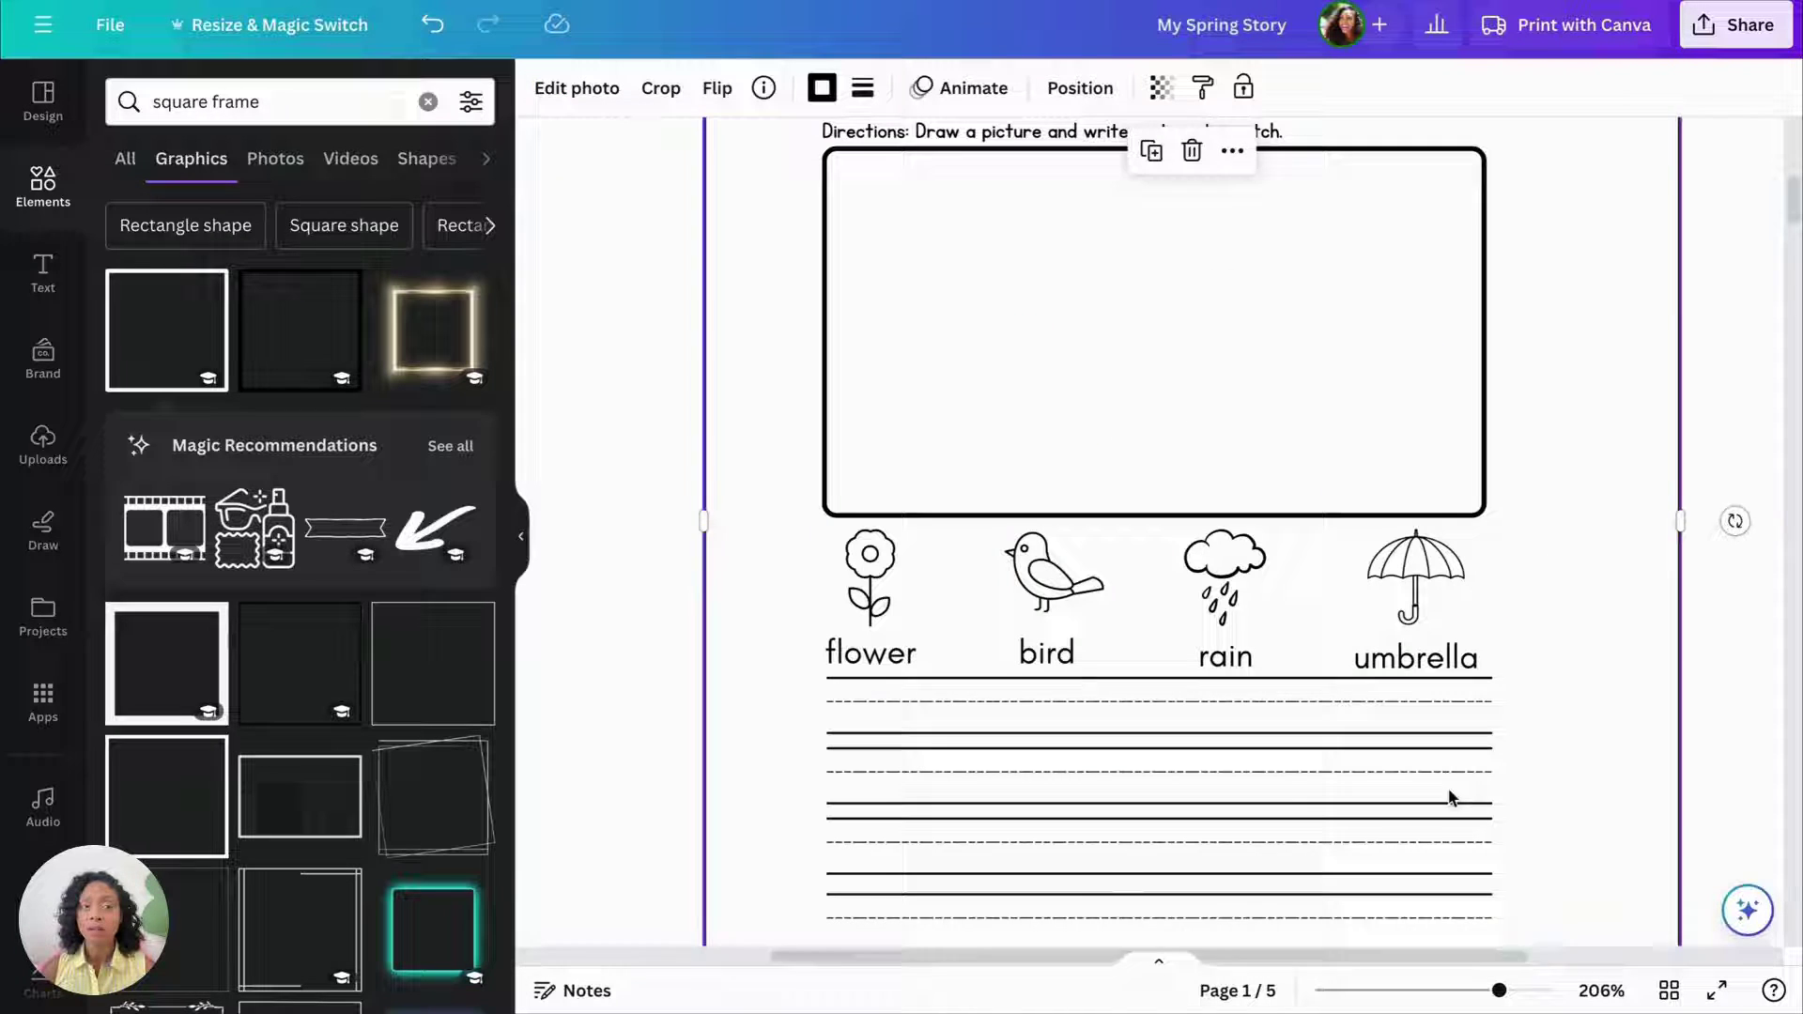
pyautogui.moveTo(1679, 526); pyautogui.dragTo(1516, 516)
pyautogui.moveTo(704, 509); pyautogui.dragTo(794, 510)
pyautogui.scroll(-5, 893, 567)
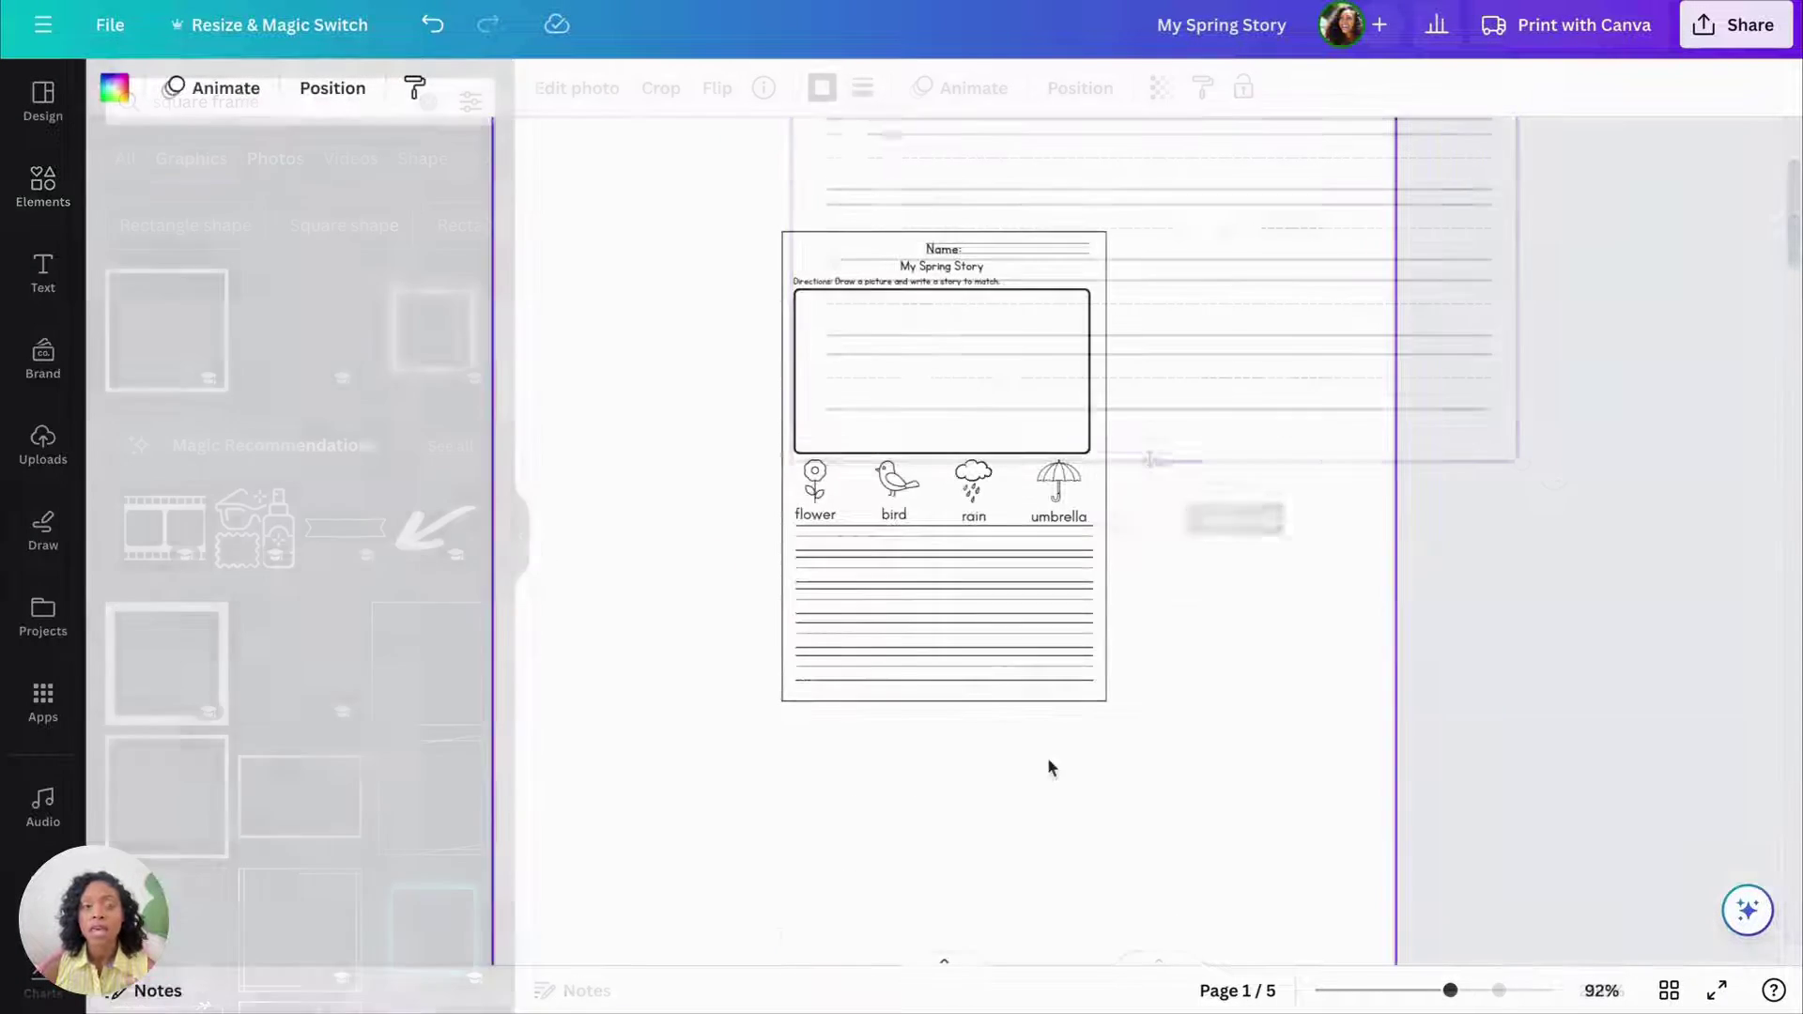
pyautogui.moveTo(1151, 753); pyautogui.dragTo(675, 125)
# Group the square frame with the worksheet copy and shrink the framed preview
pyautogui.click(859, 172)
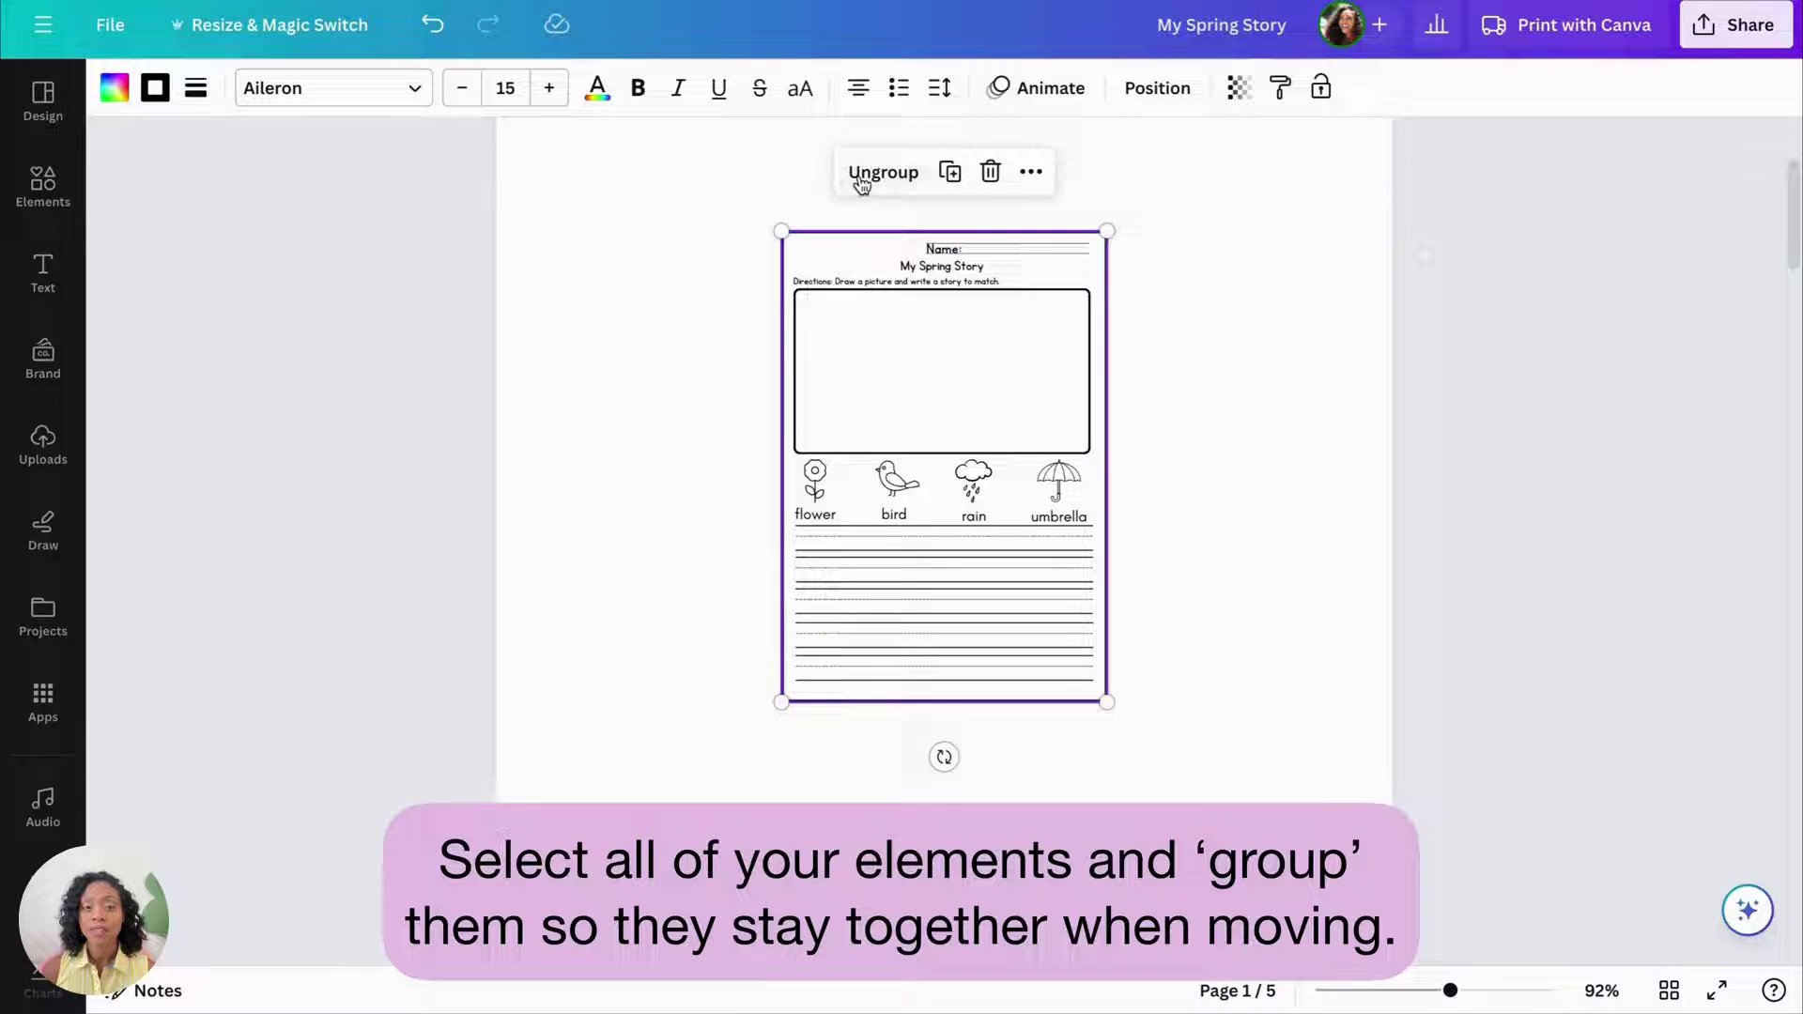
pyautogui.click(1434, 996)
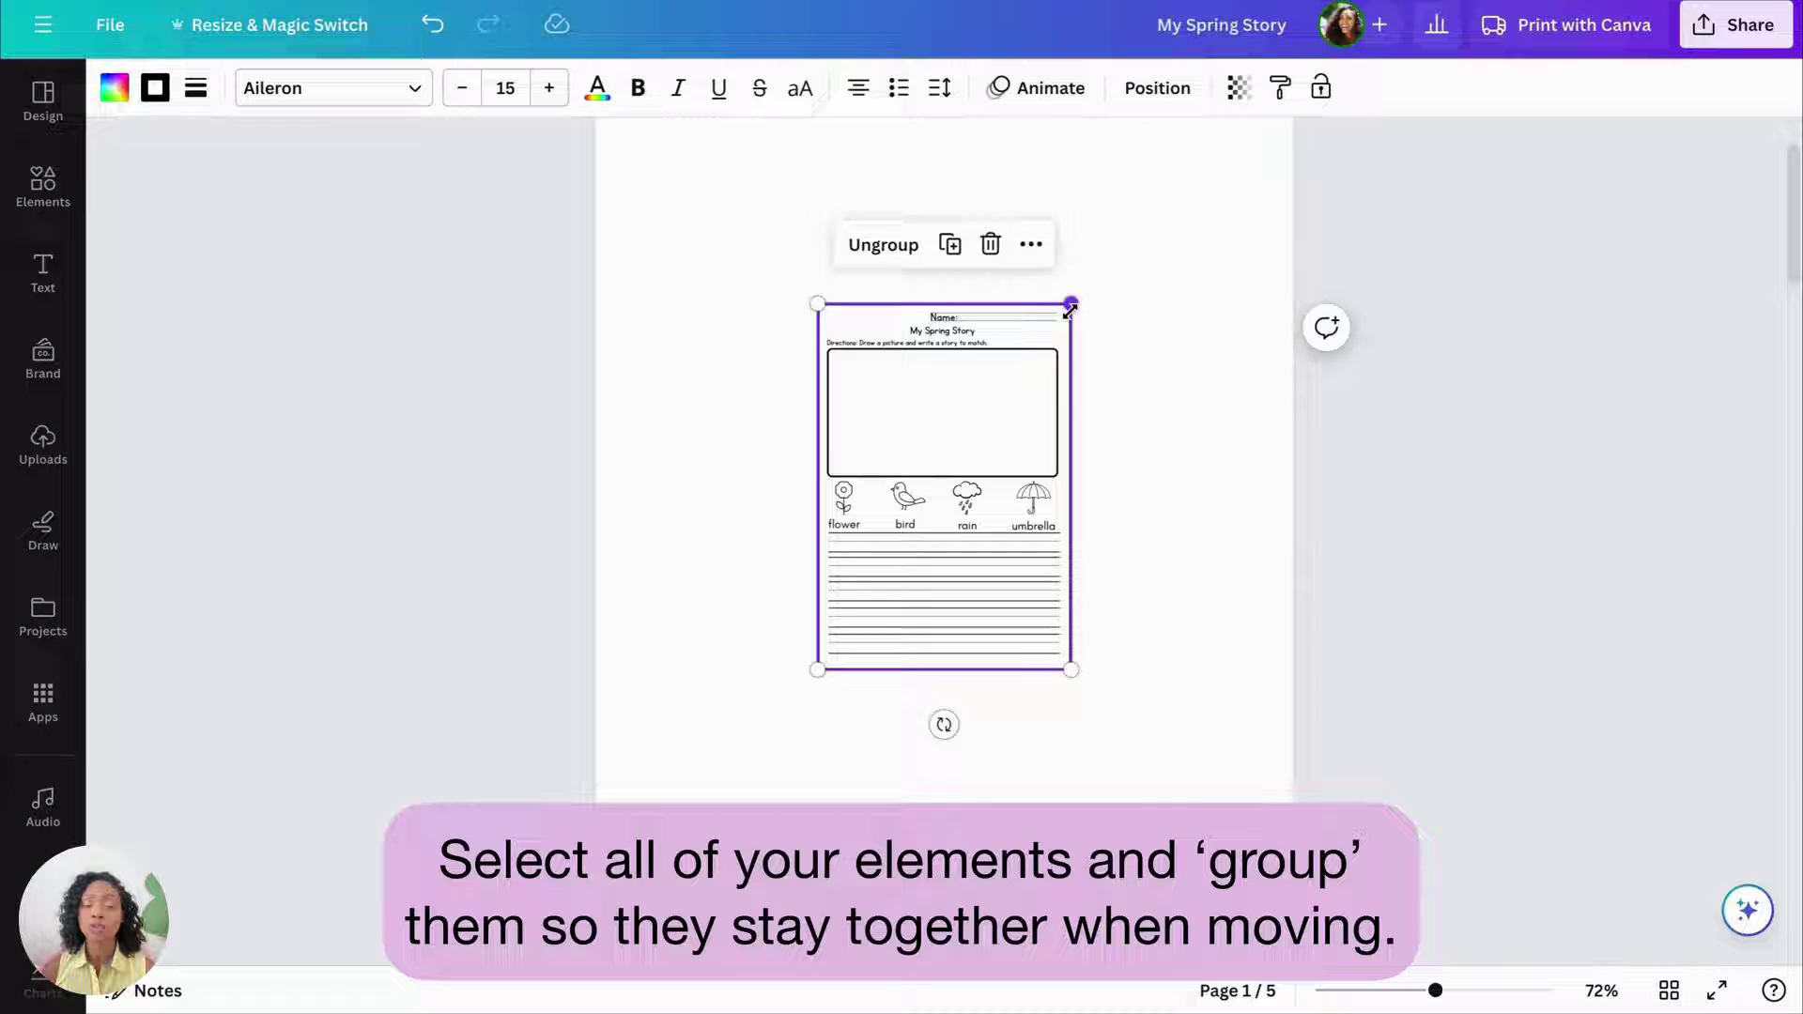
pyautogui.moveTo(1070, 306); pyautogui.dragTo(1060, 321)
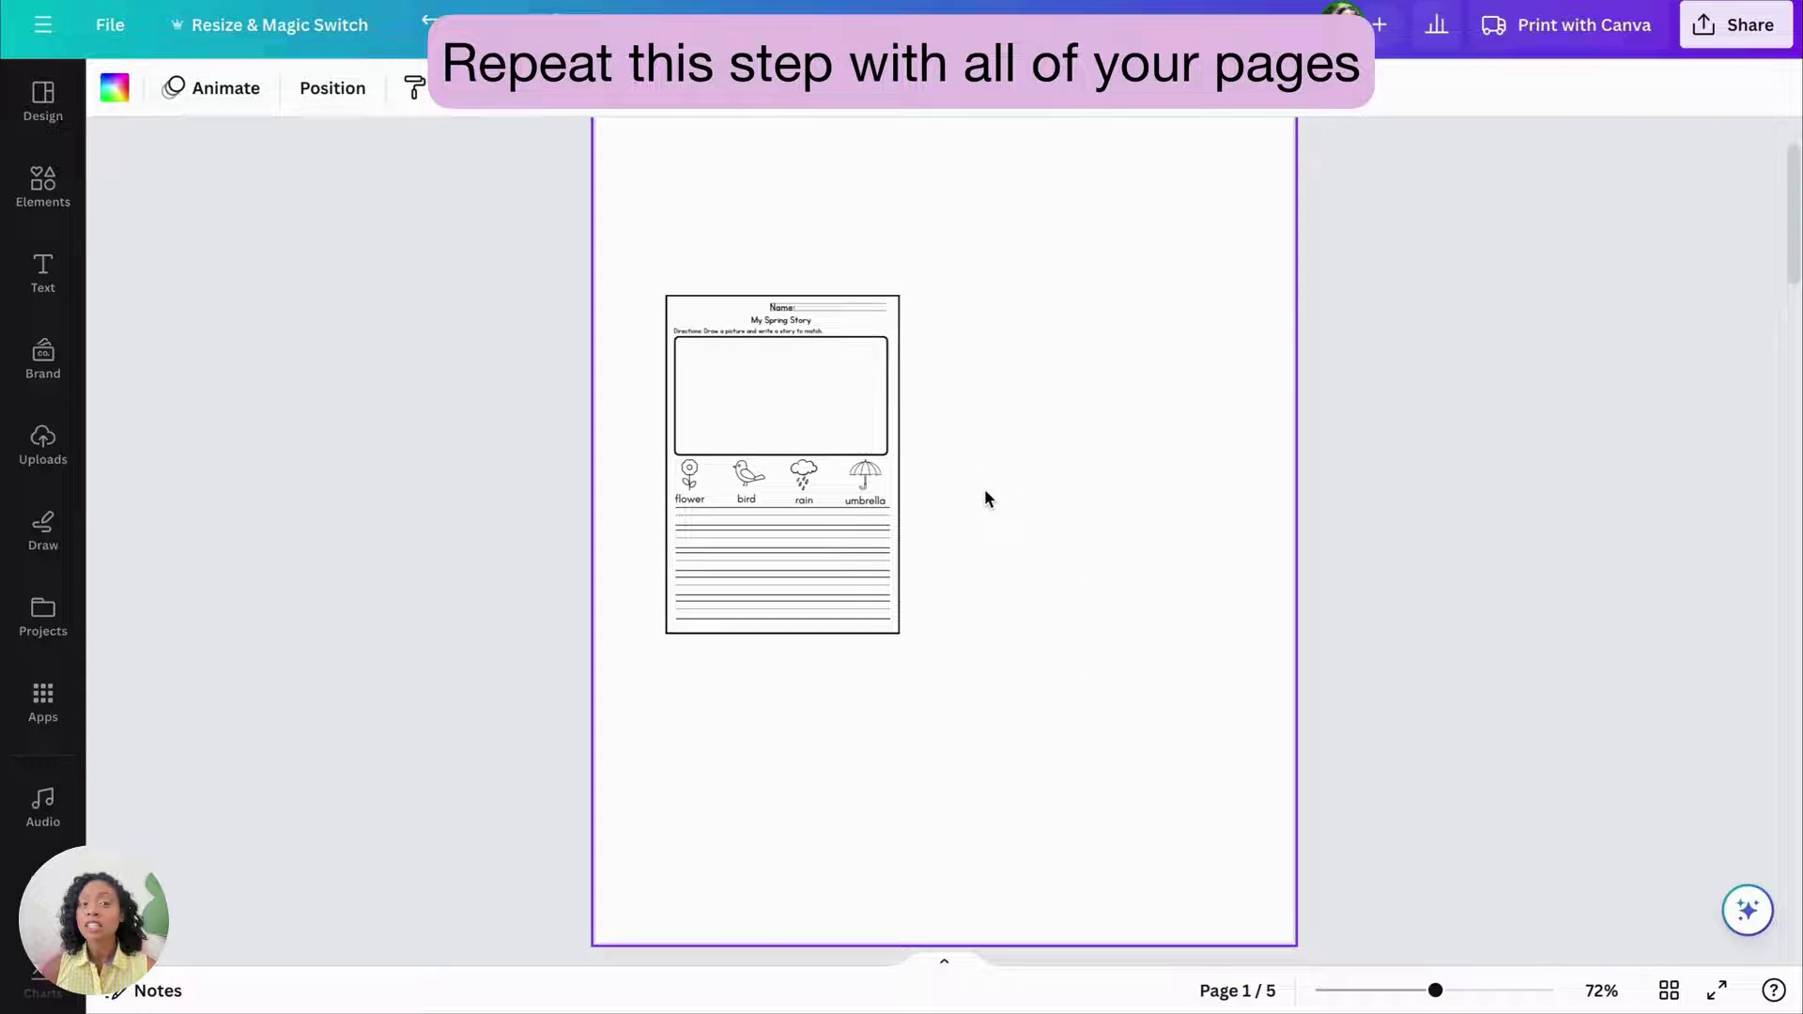
pyautogui.scroll(-20, 984, 499)
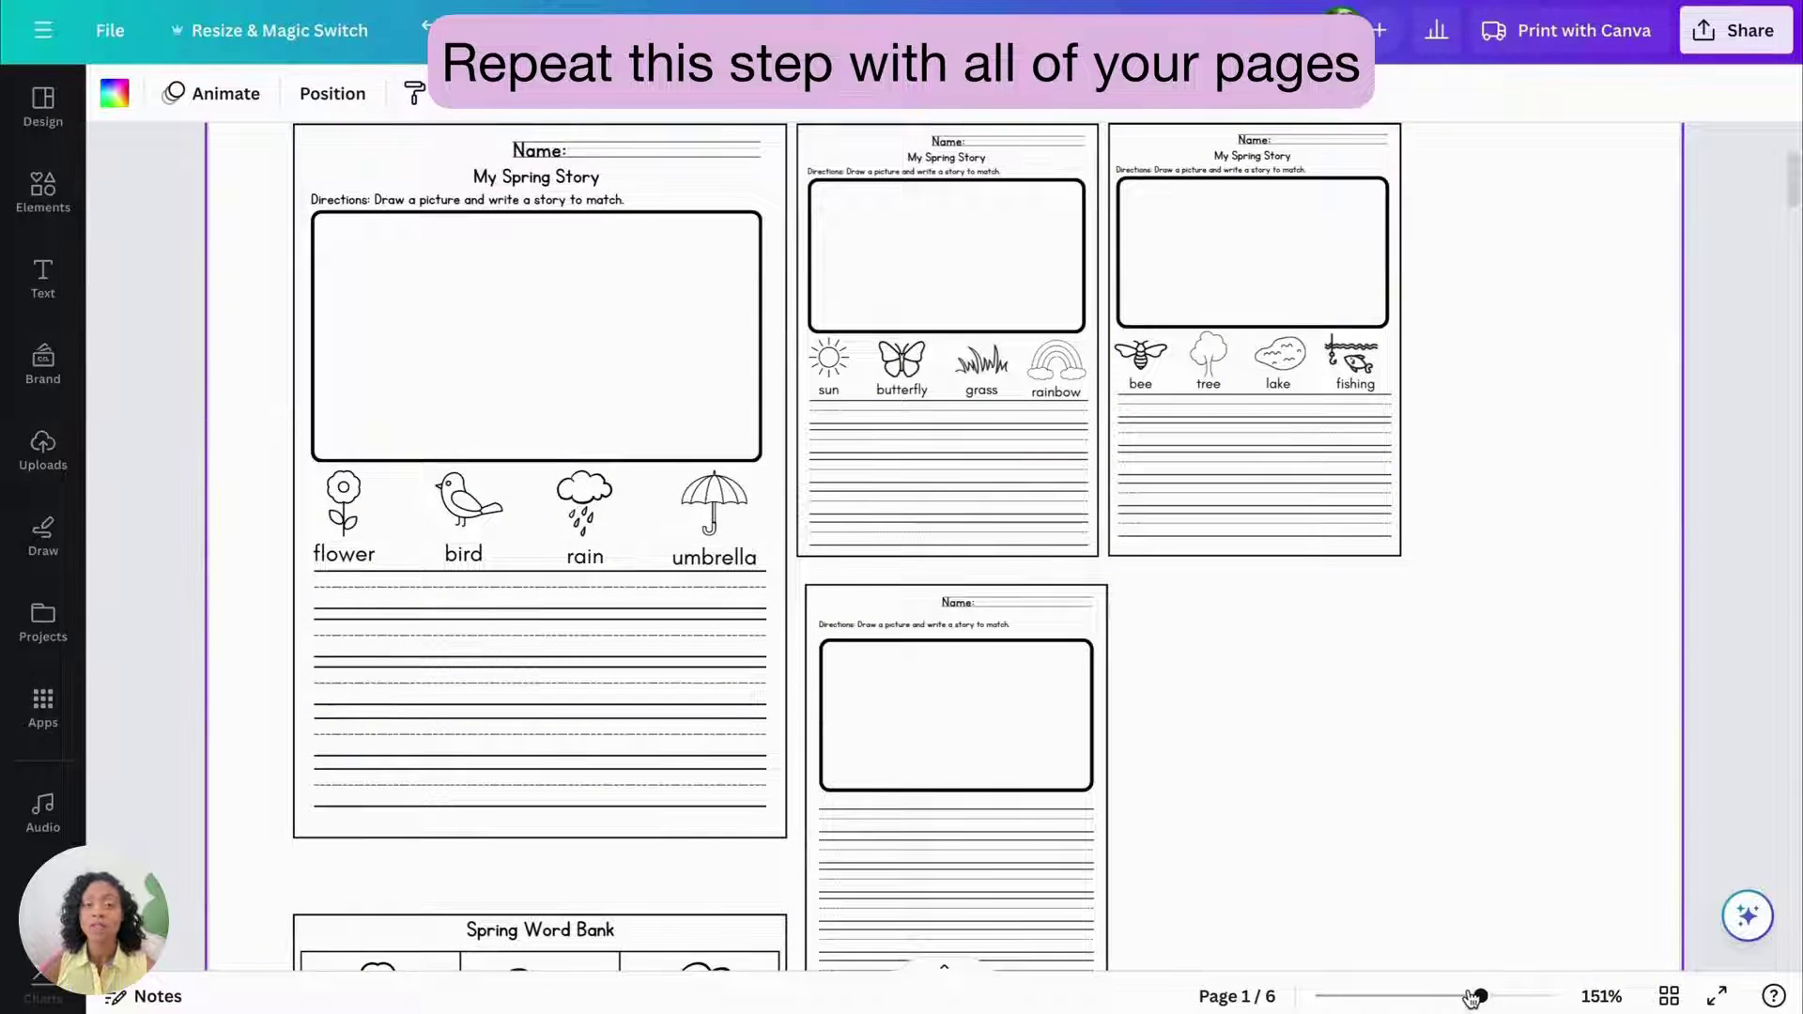
pyautogui.moveTo(1470, 997); pyautogui.dragTo(1472, 1000)
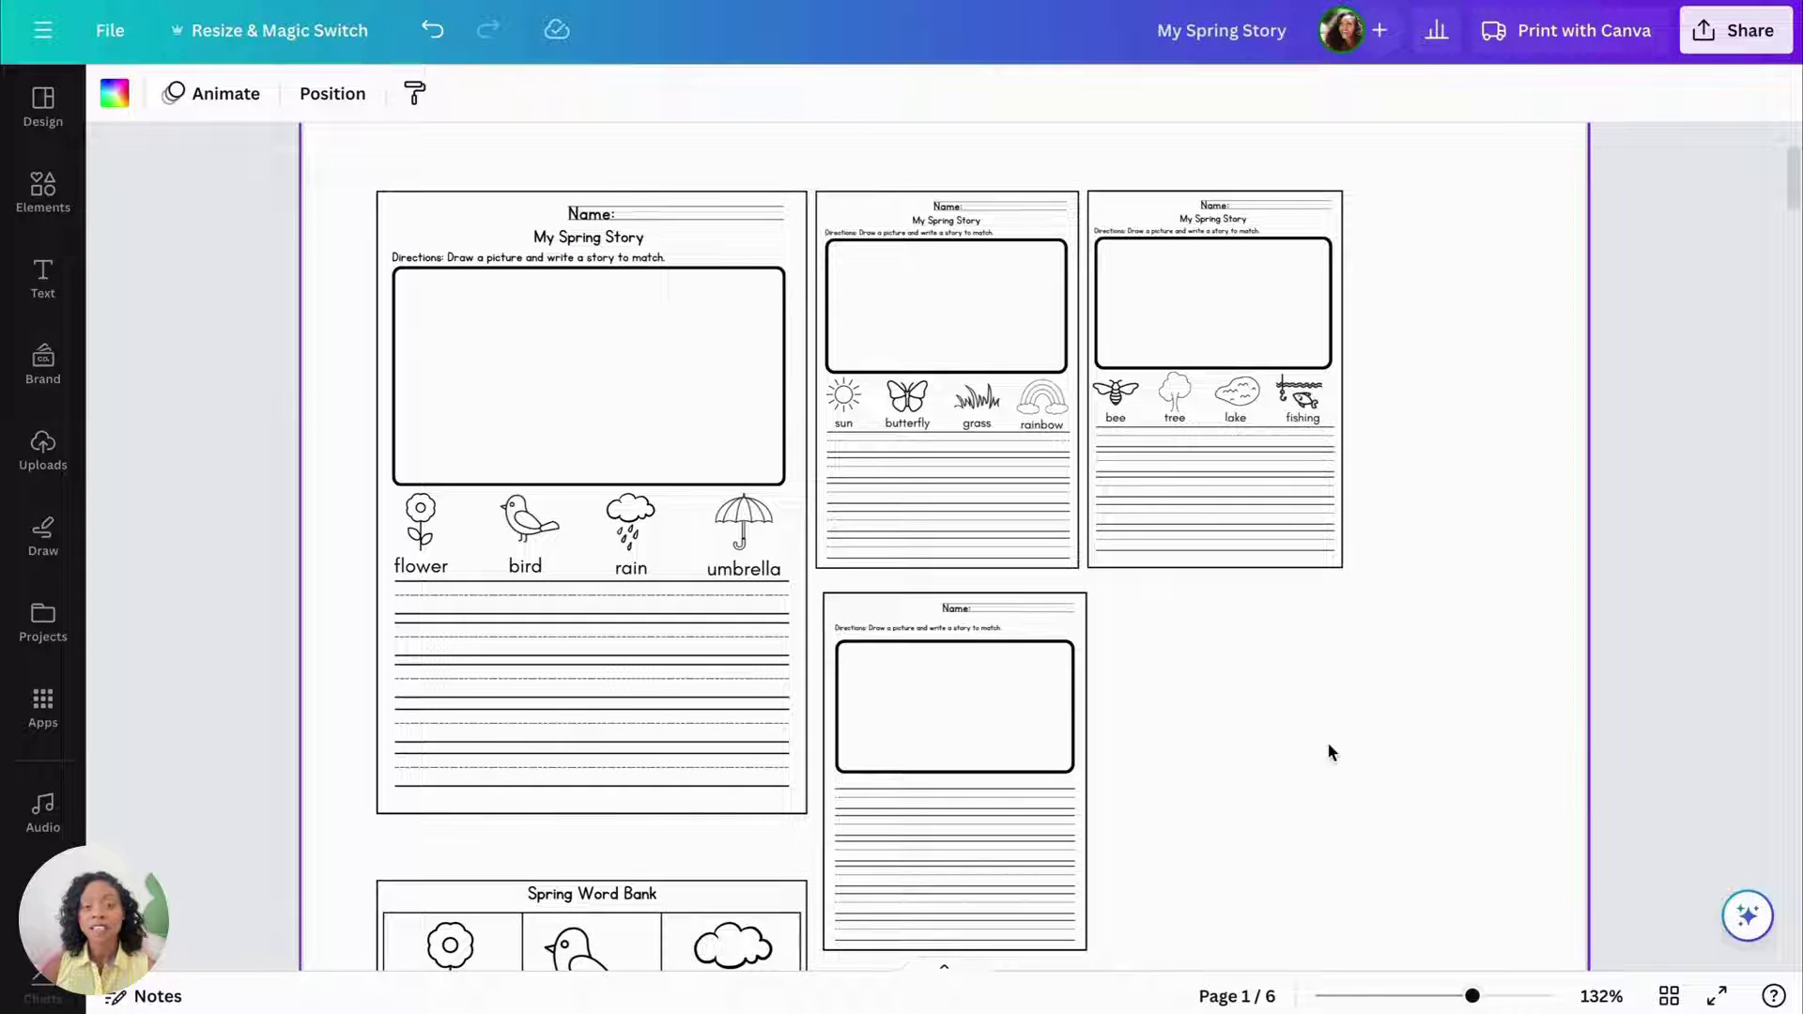
# Overlap the butterfly preview onto the first worksheet and move the bee preview beside the bottom one
pyautogui.click(980, 404)
pyautogui.moveTo(980, 404)
pyautogui.mouseDown()
pyautogui.moveTo(765, 400)
pyautogui.moveTo(984, 398)
pyautogui.mouseUp()
pyautogui.click(1231, 350)
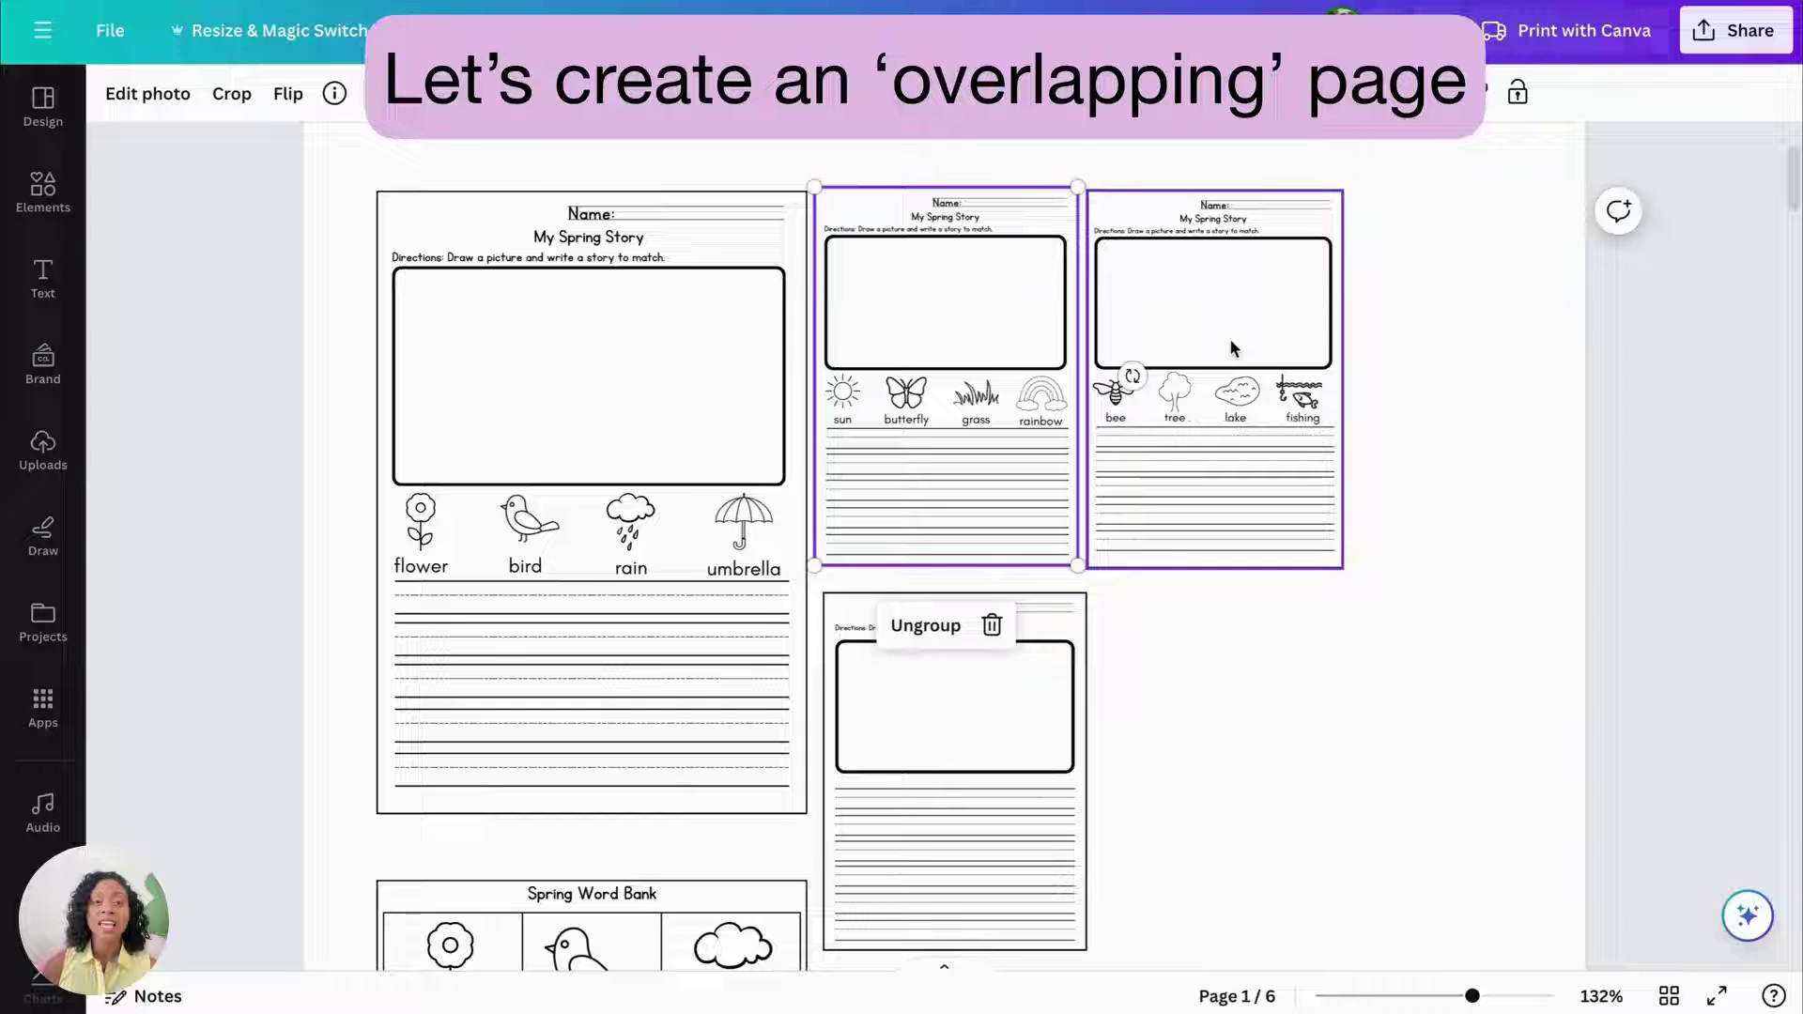
pyautogui.moveTo(1233, 348); pyautogui.dragTo(1245, 750)
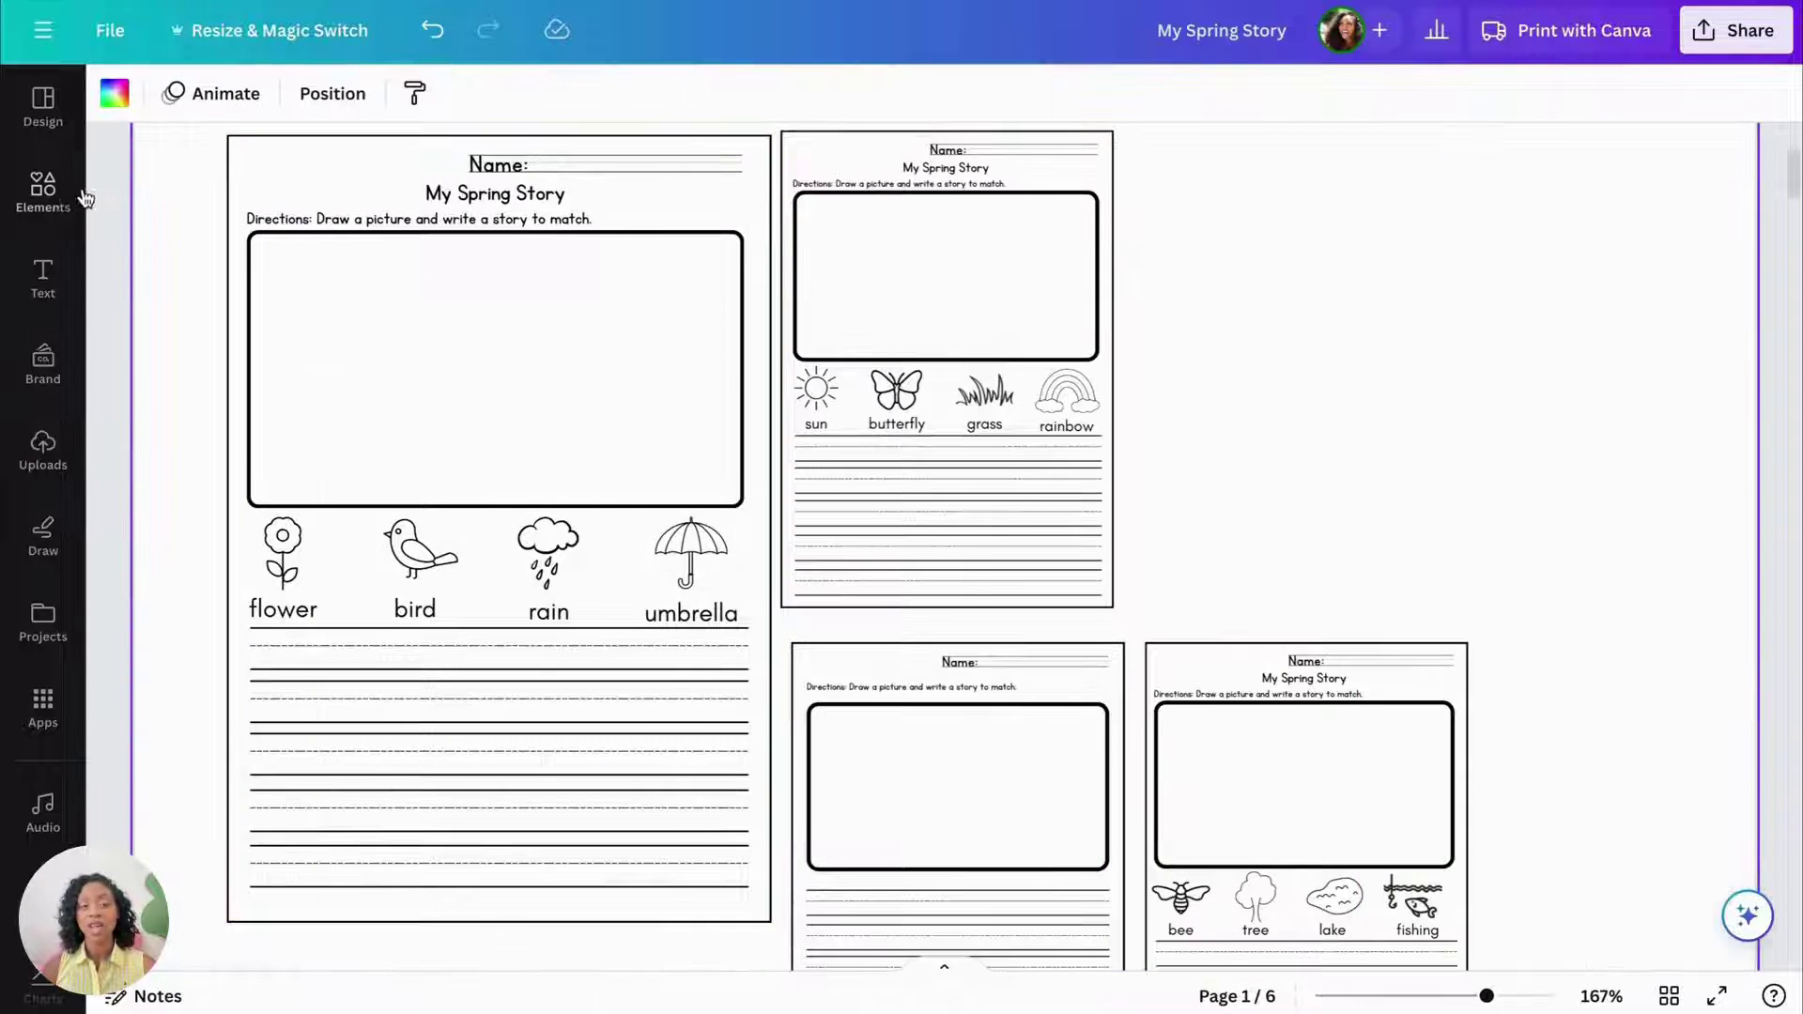
pyautogui.click(62, 204)
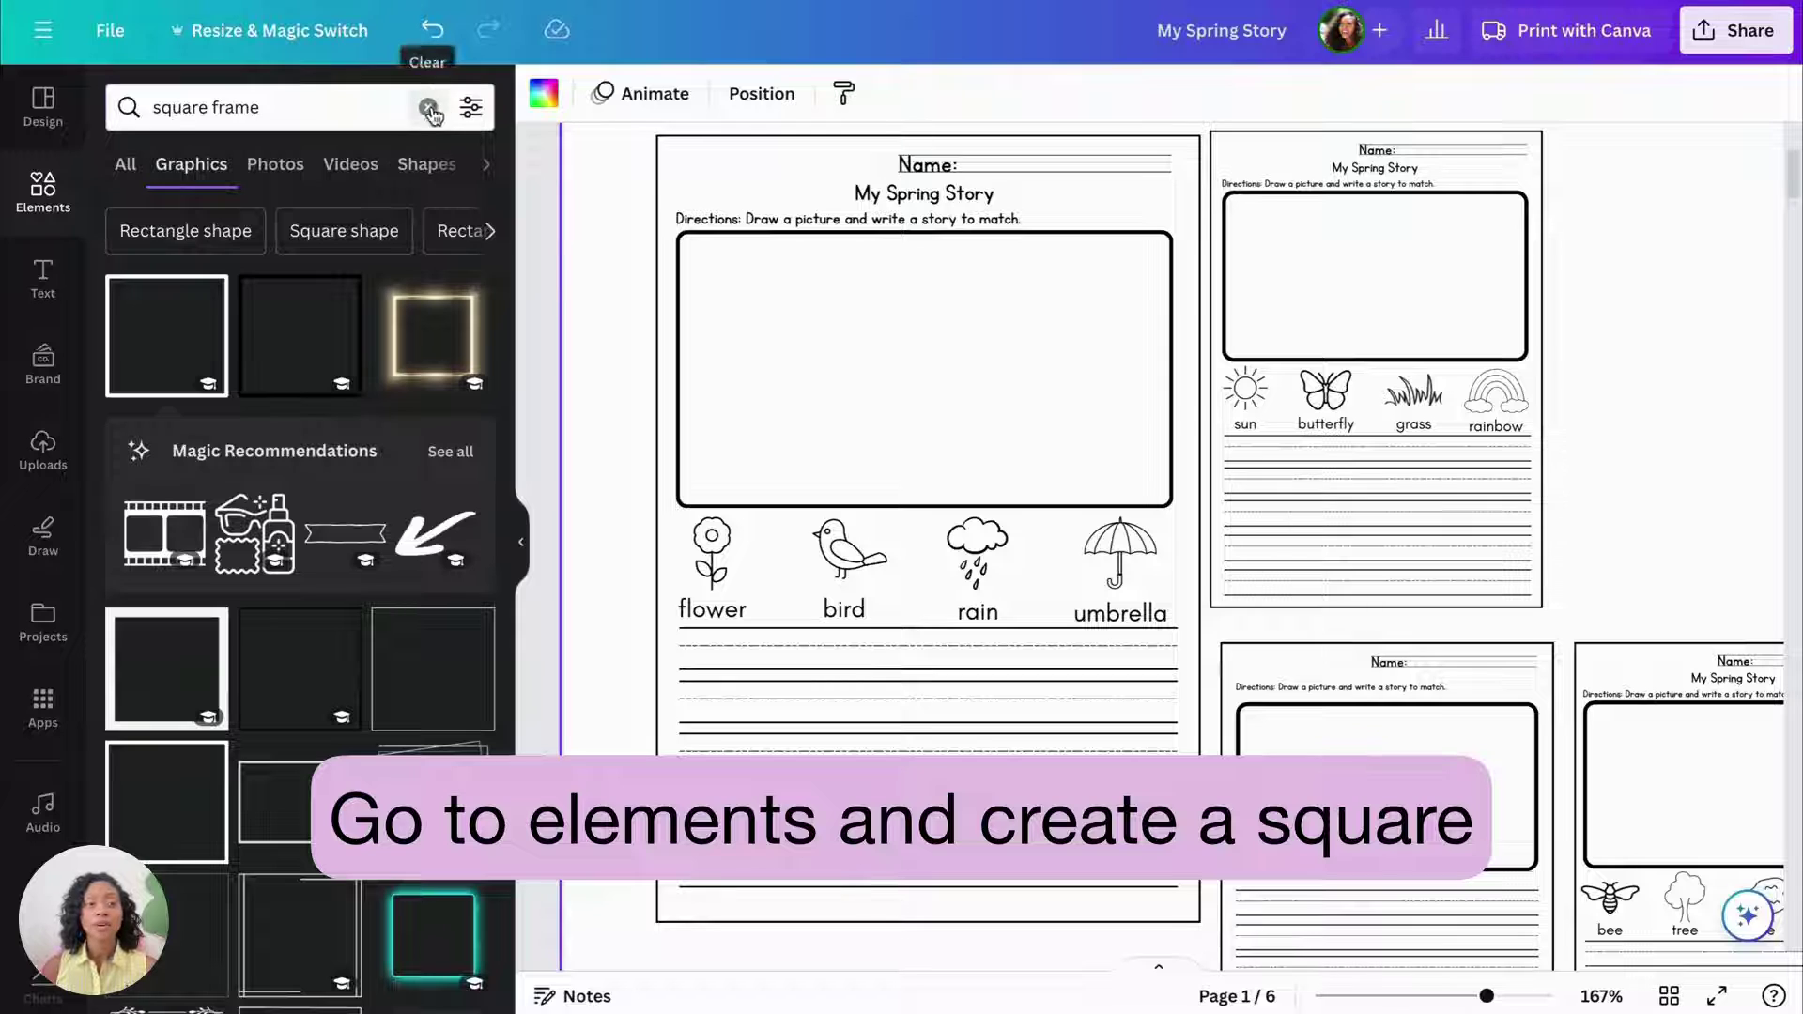
# Add a square shape and resize it to cover the butterfly worksheet preview
pyautogui.click(428, 108)
pyautogui.click(146, 460)
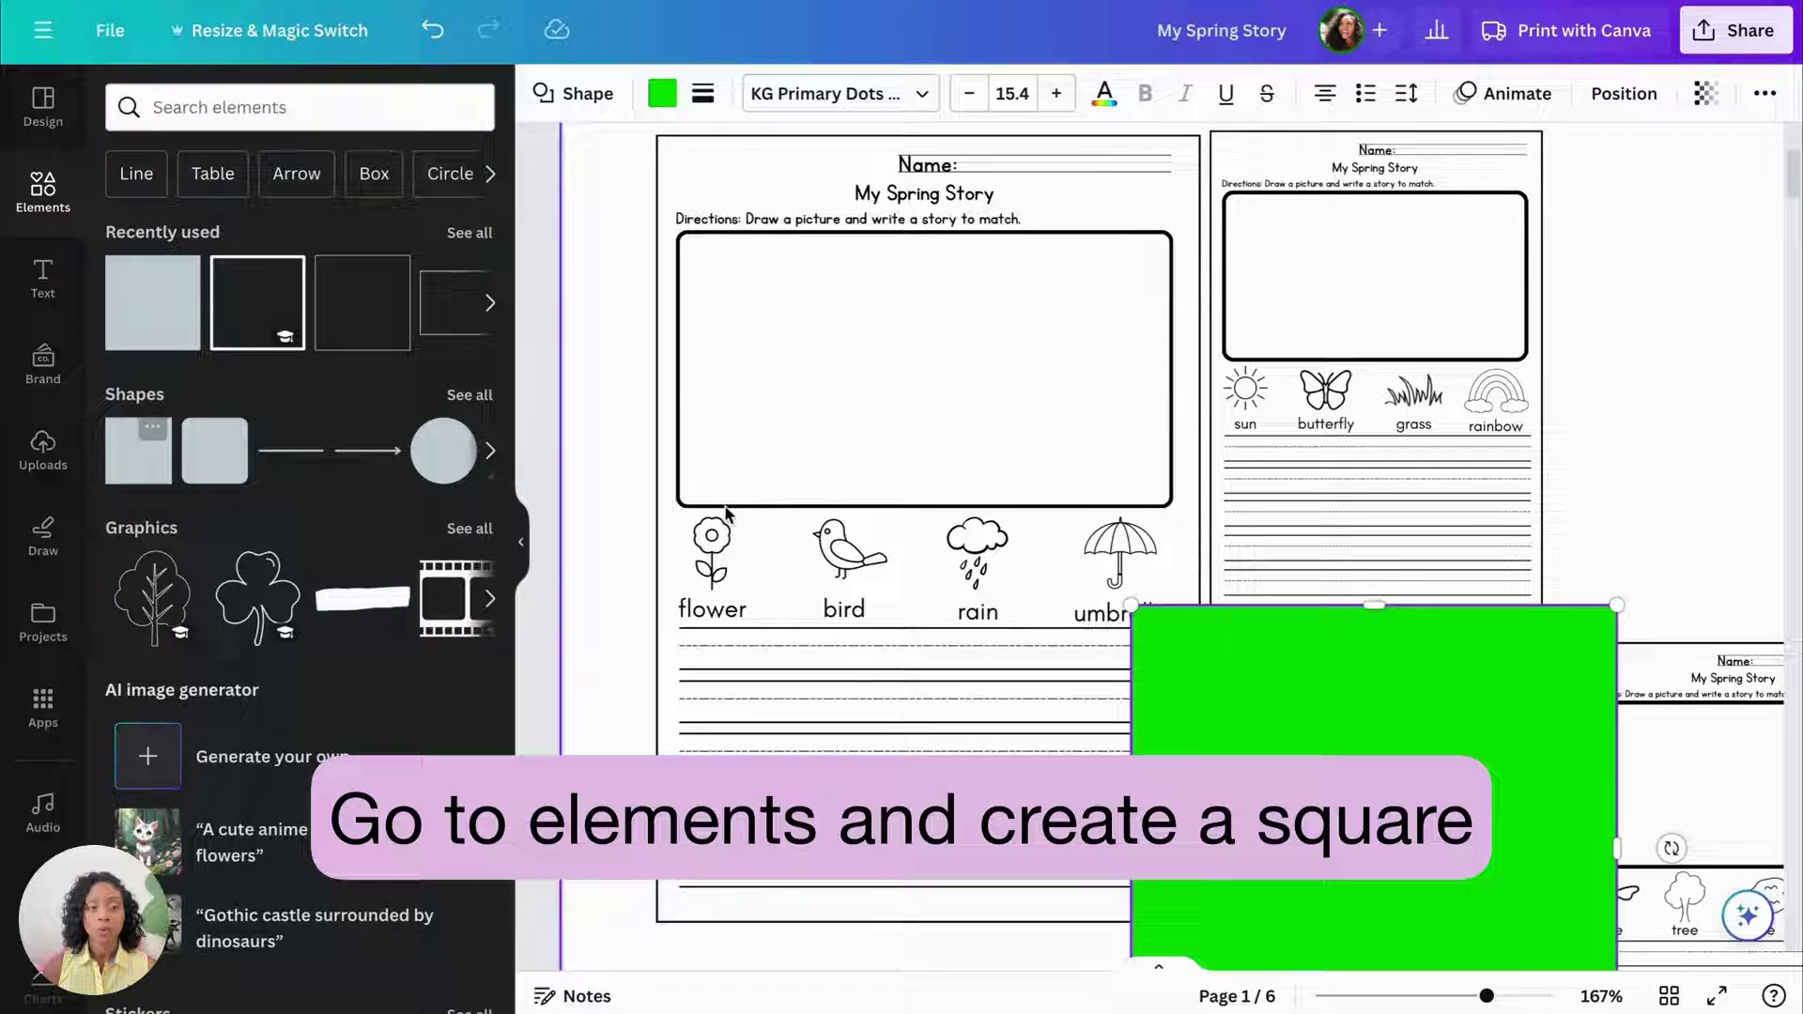
pyautogui.click(522, 542)
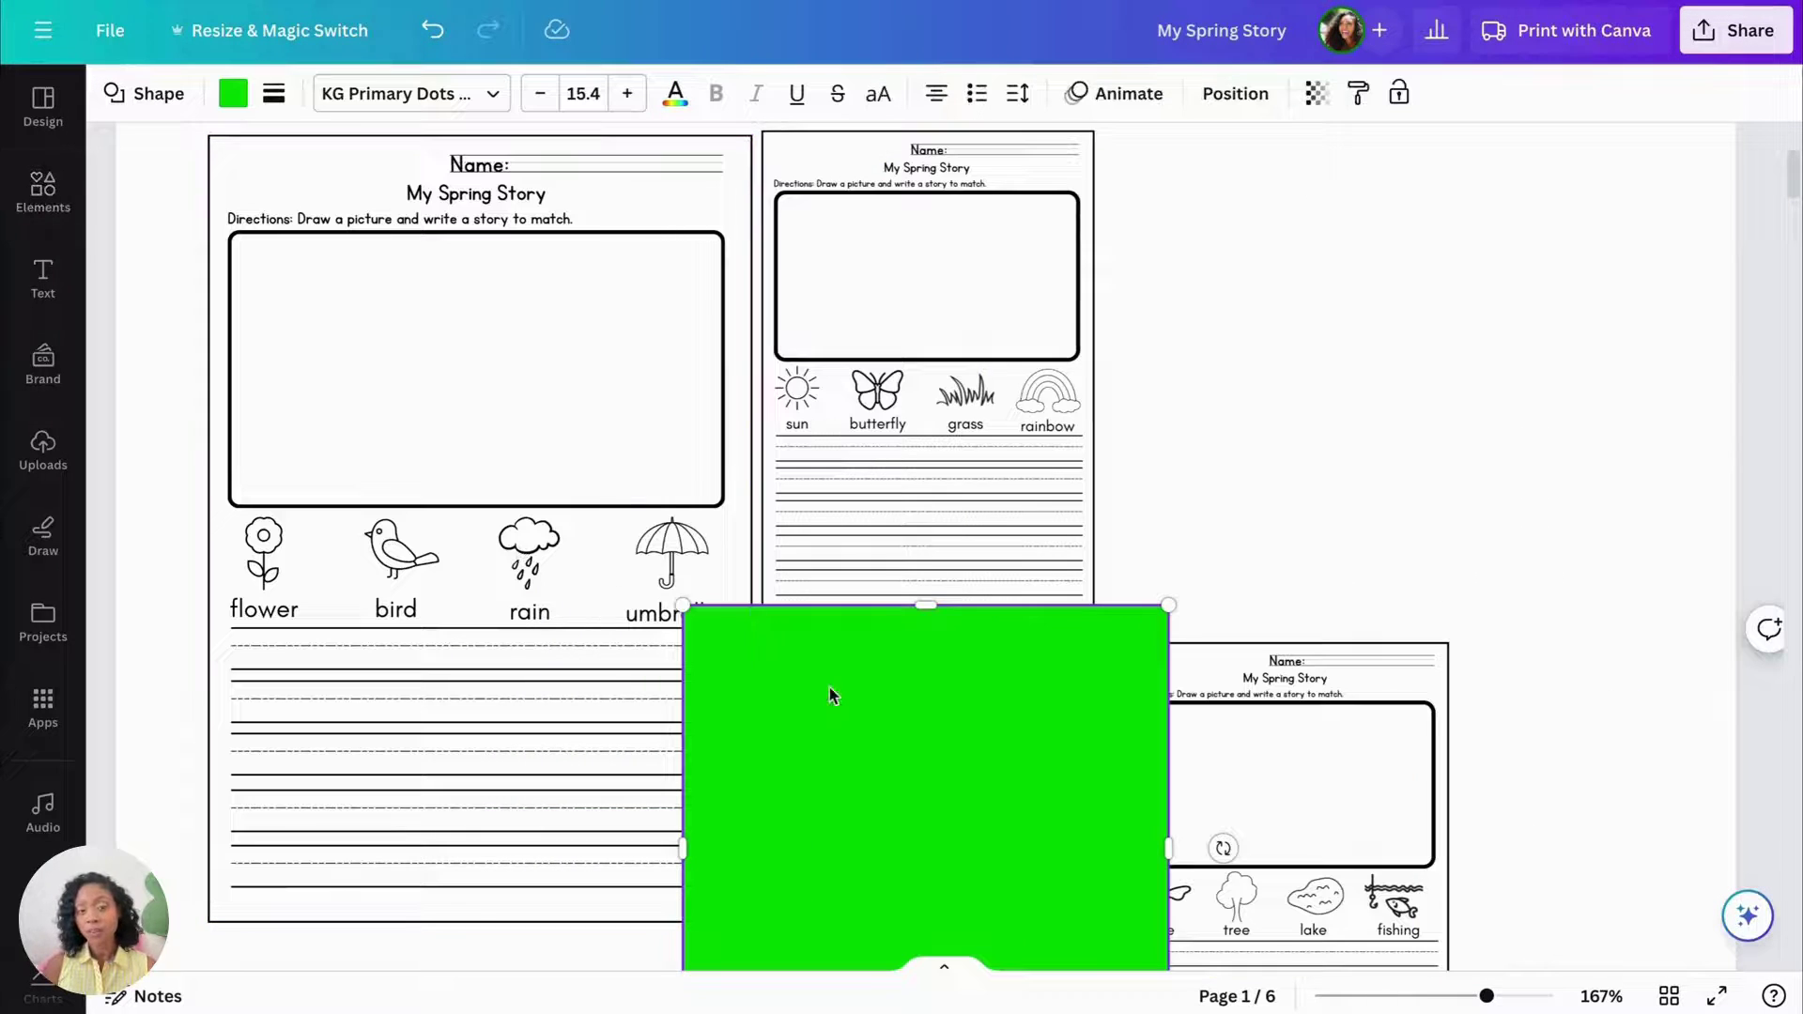
pyautogui.moveTo(829, 692); pyautogui.dragTo(1243, 214)
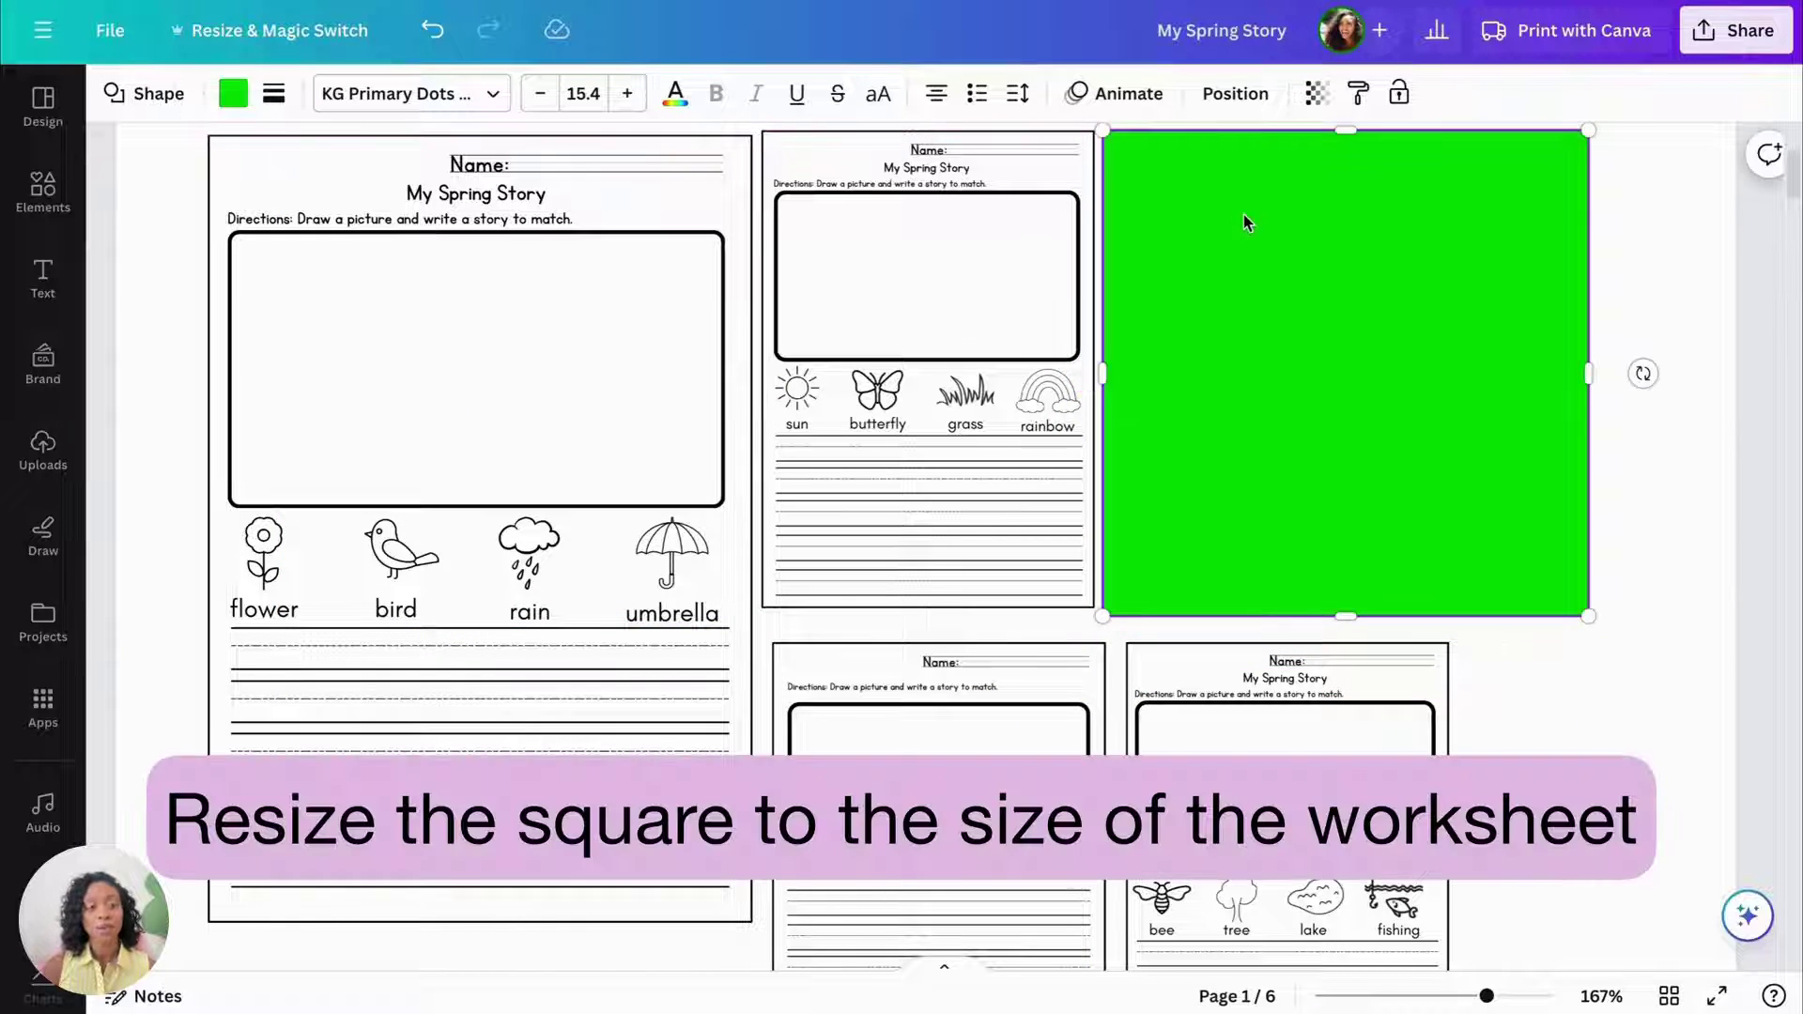
pyautogui.moveTo(1584, 370); pyautogui.dragTo(1424, 370)
pyautogui.moveTo(1267, 376); pyautogui.dragTo(951, 399)
pyautogui.scroll(1, 905, 375)
pyautogui.moveTo(926, 191); pyautogui.dragTo(925, 195)
# Send the rectangle to the back behind the worksheet and fill it white
pyautogui.click(1236, 99)
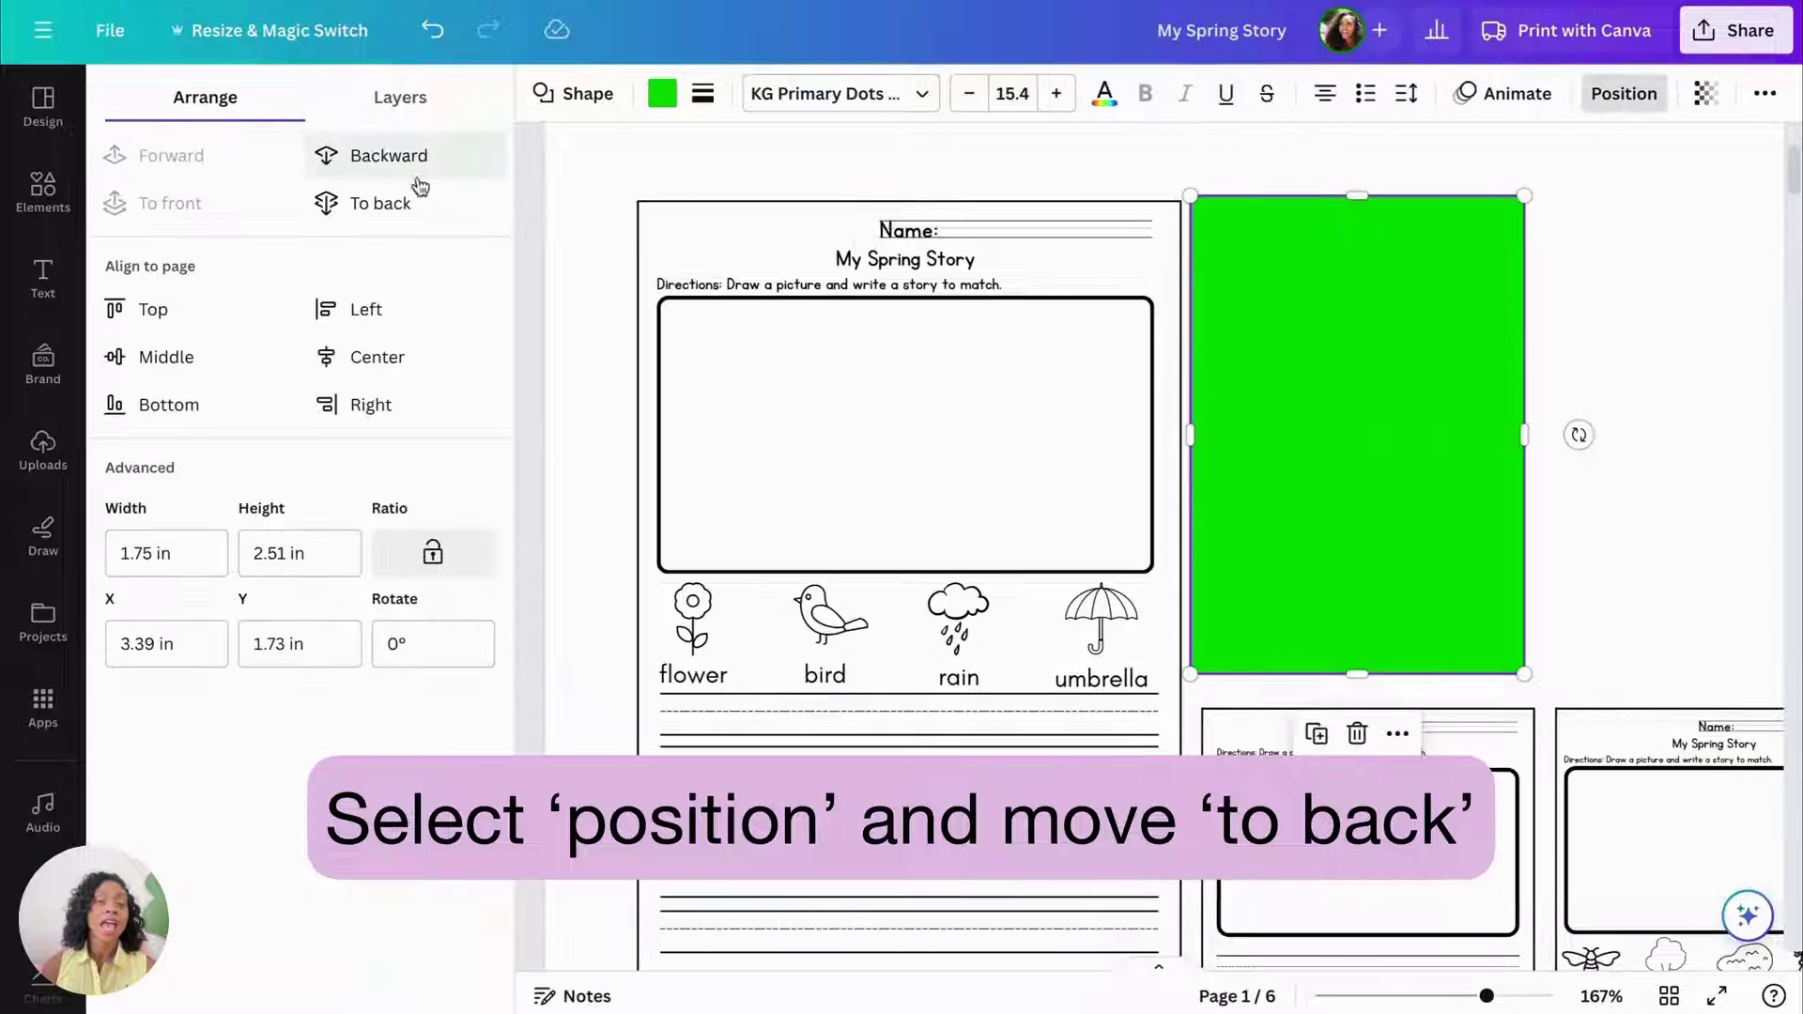
pyautogui.click(380, 203)
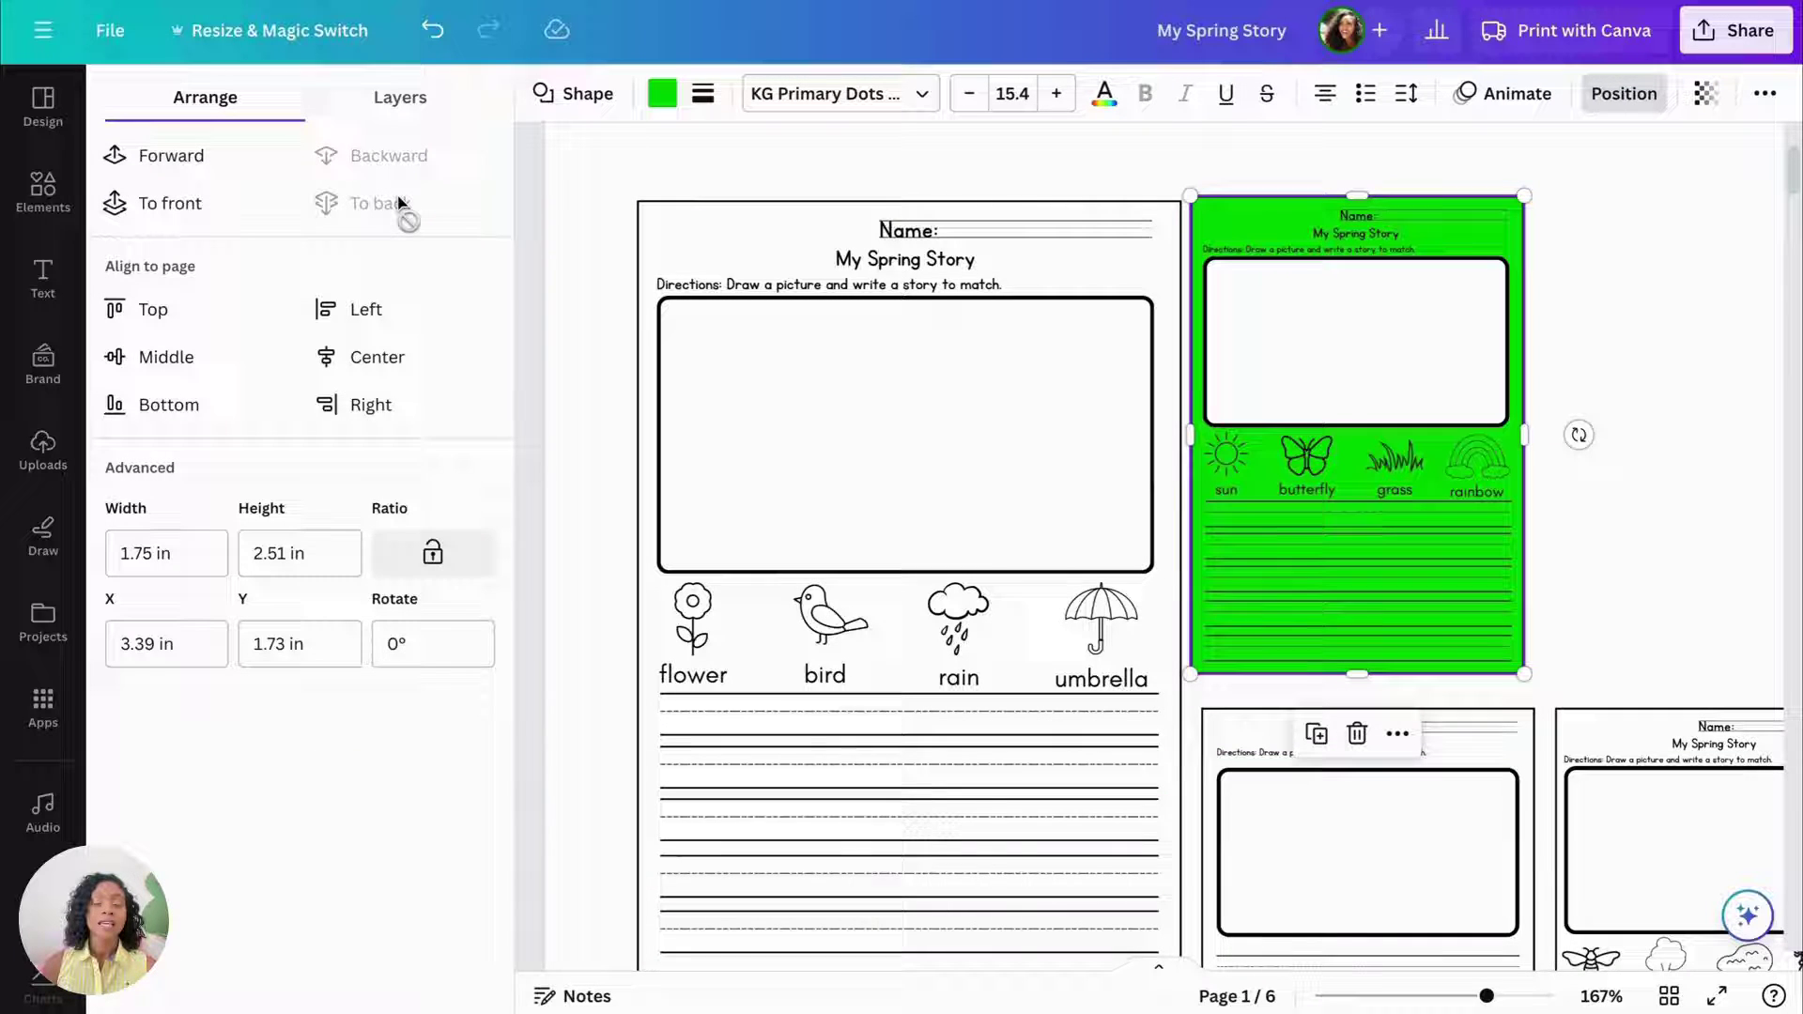
pyautogui.click(662, 92)
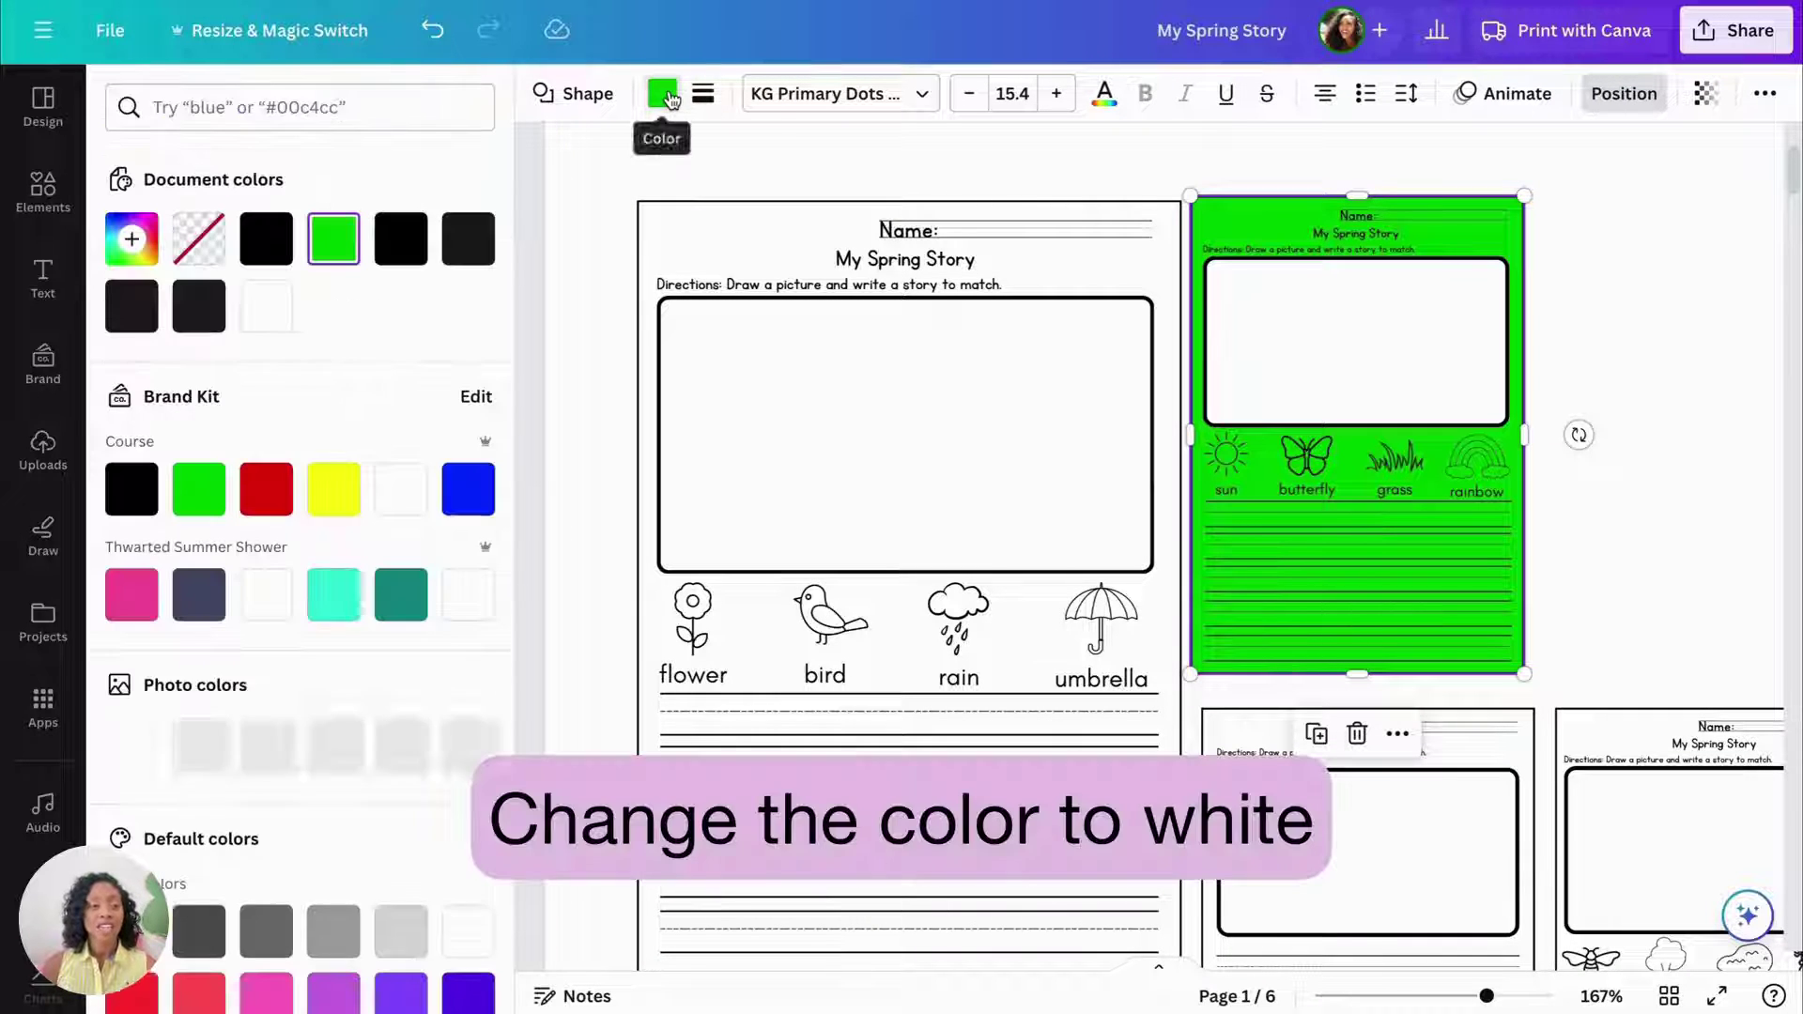
pyautogui.click(266, 305)
pyautogui.scroll(3, 1773, 280)
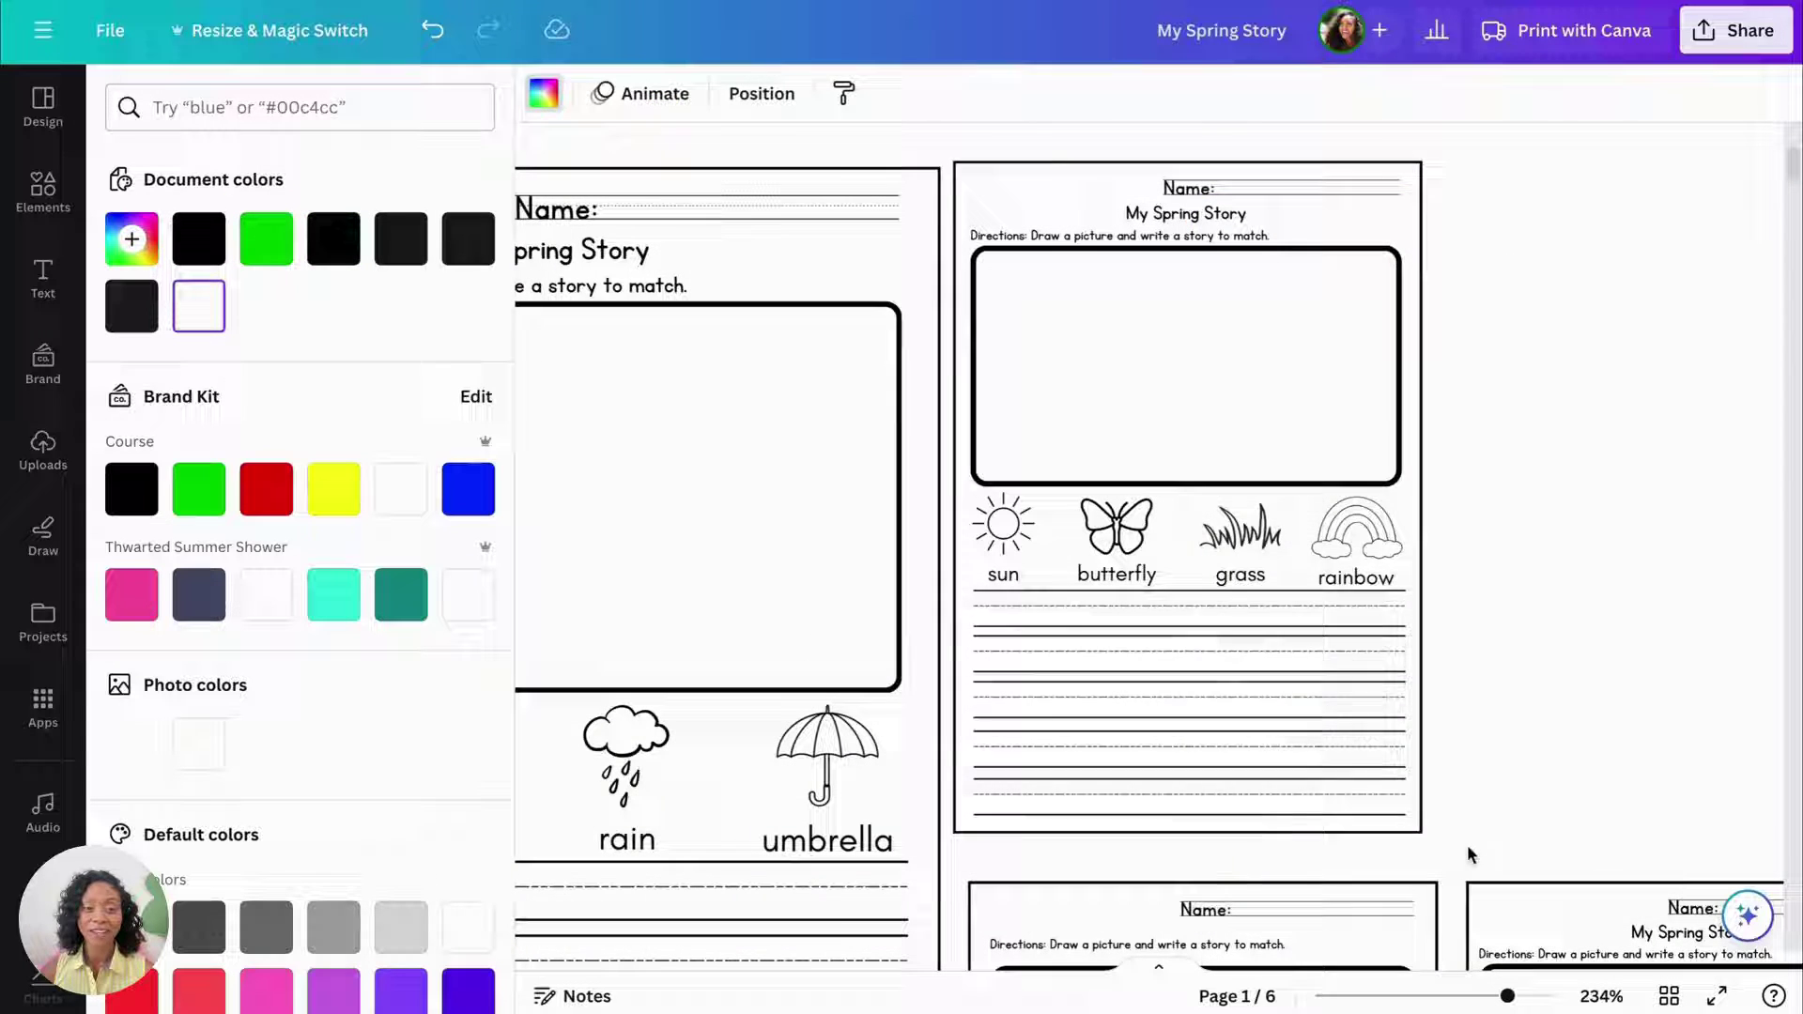
# Group the butterfly worksheet with its white backing and shift it left
pyautogui.moveTo(1470, 845); pyautogui.dragTo(1139, 321)
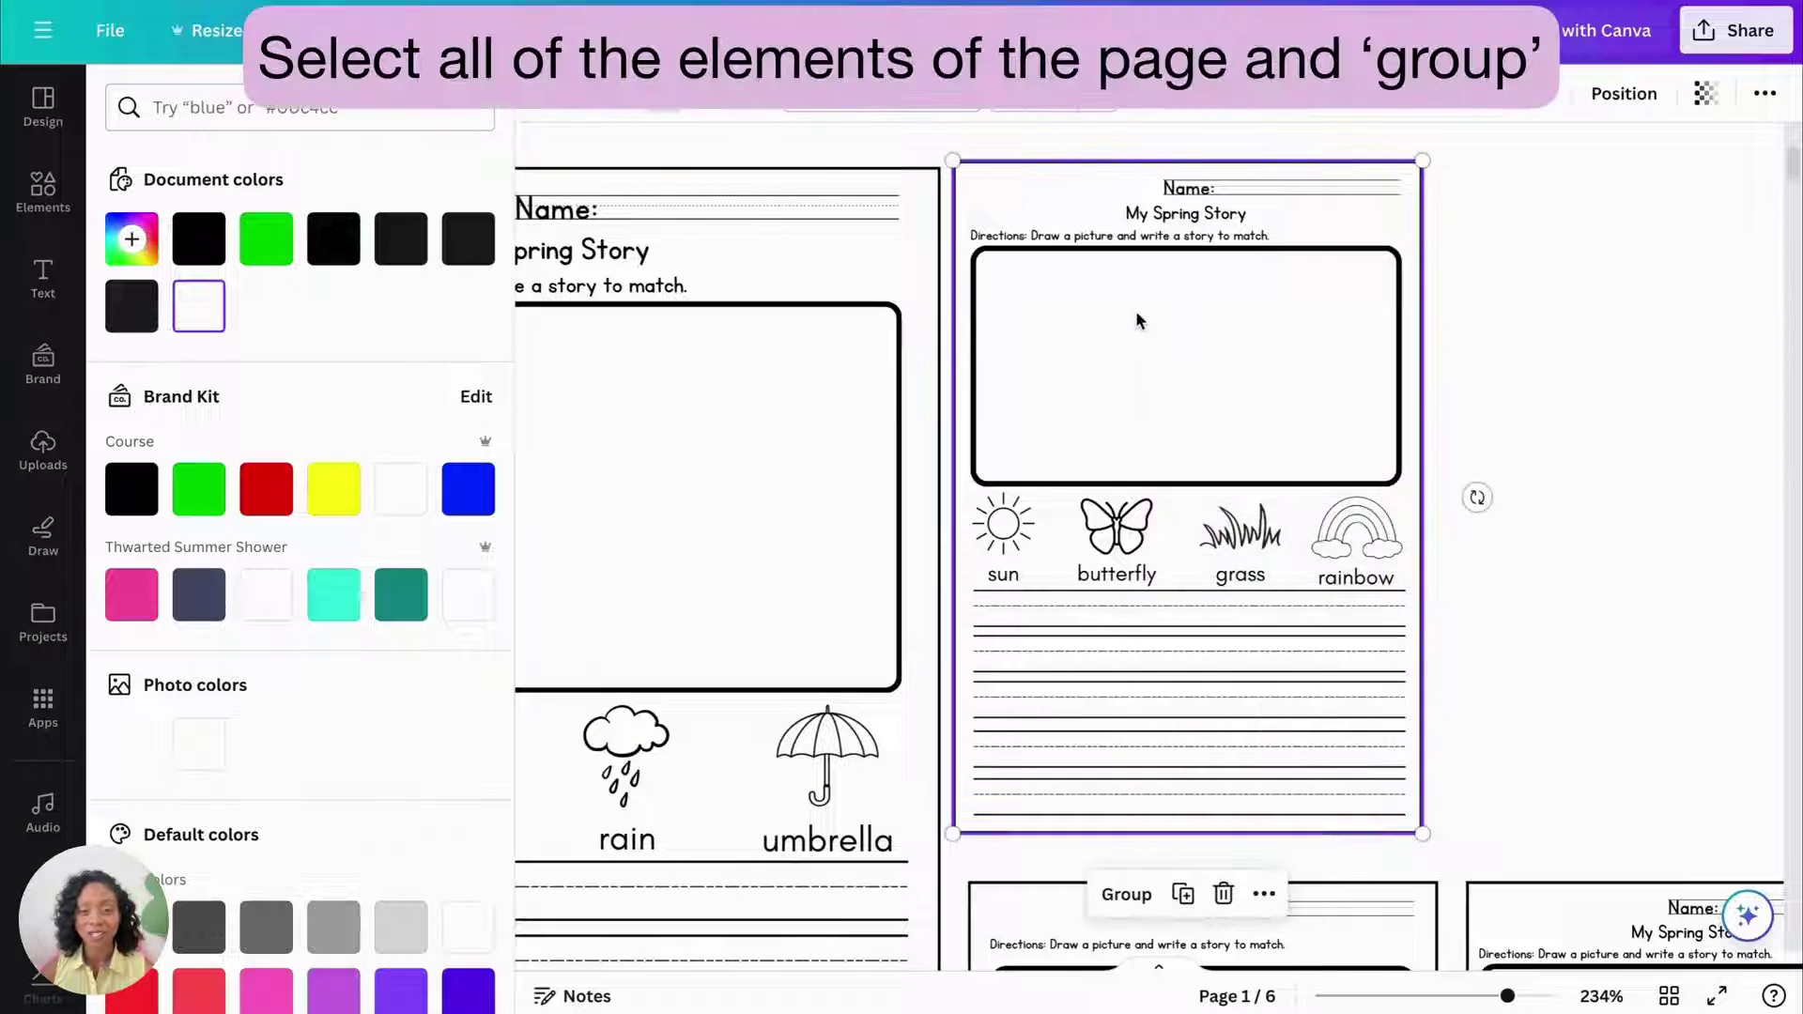
pyautogui.click(1124, 894)
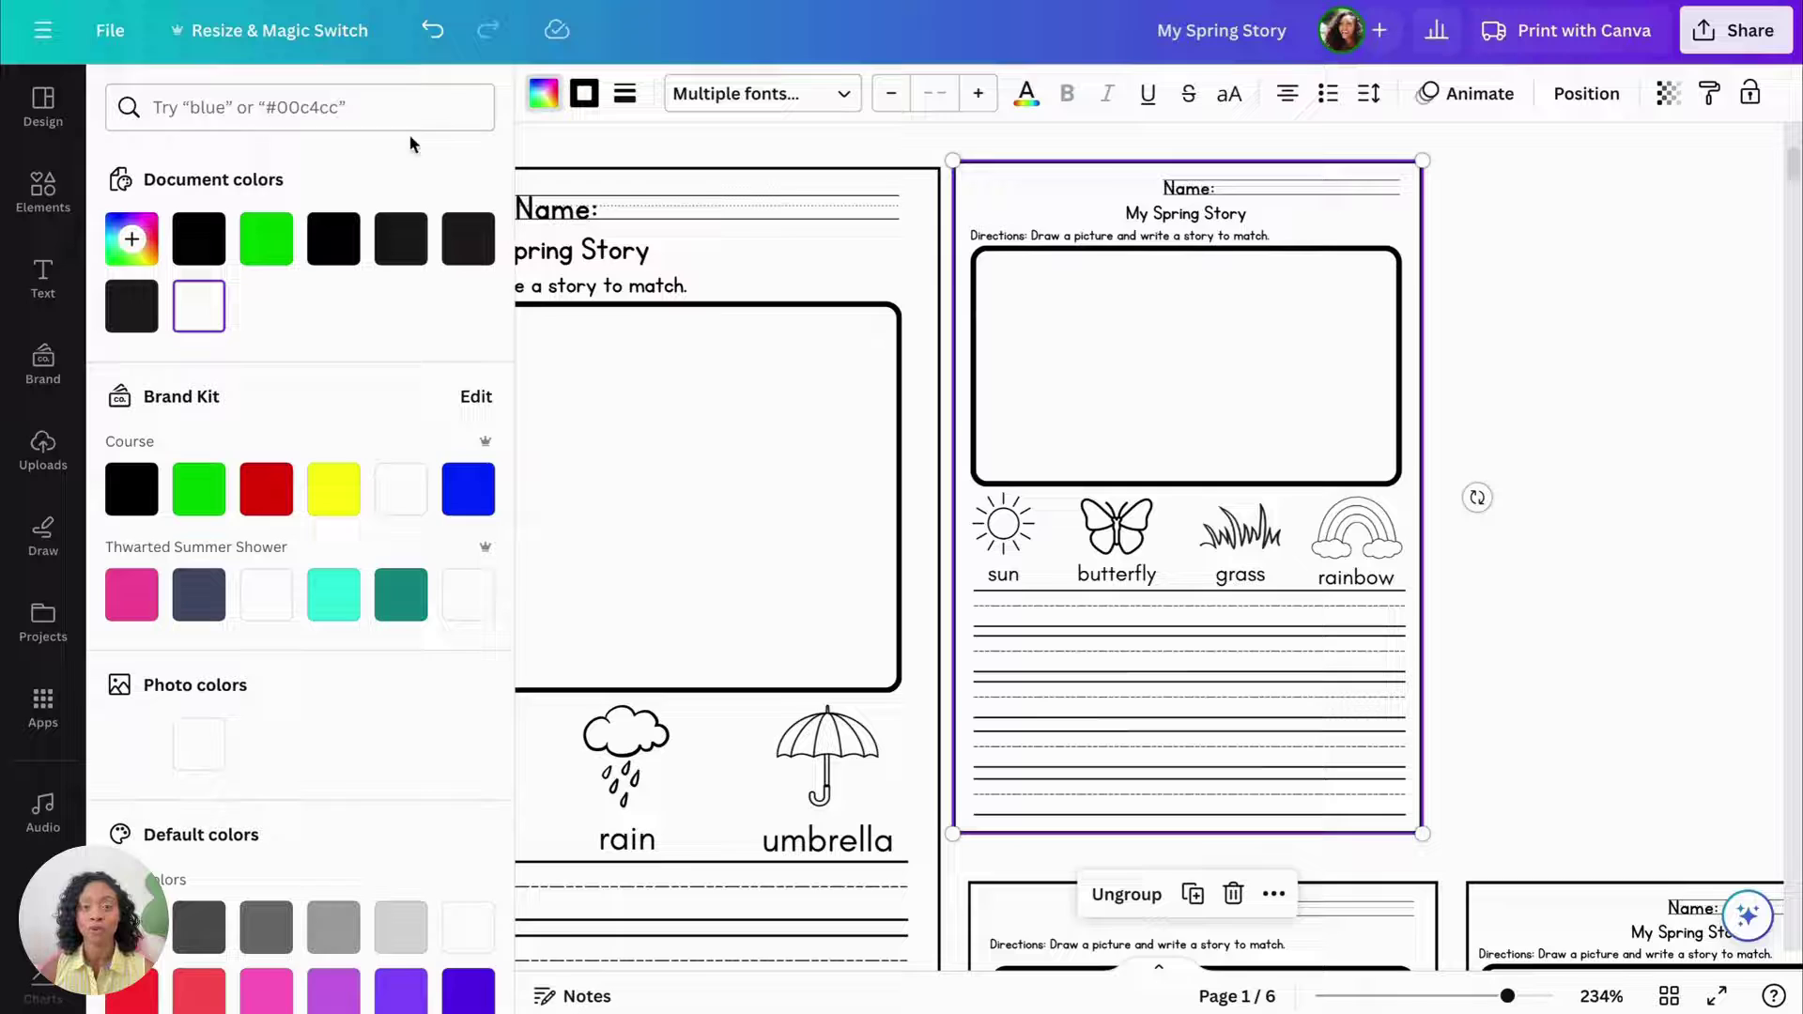
pyautogui.moveTo(990, 435)
pyautogui.mouseDown()
pyautogui.moveTo(785, 442)
pyautogui.moveTo(1006, 435)
pyautogui.mouseUp()
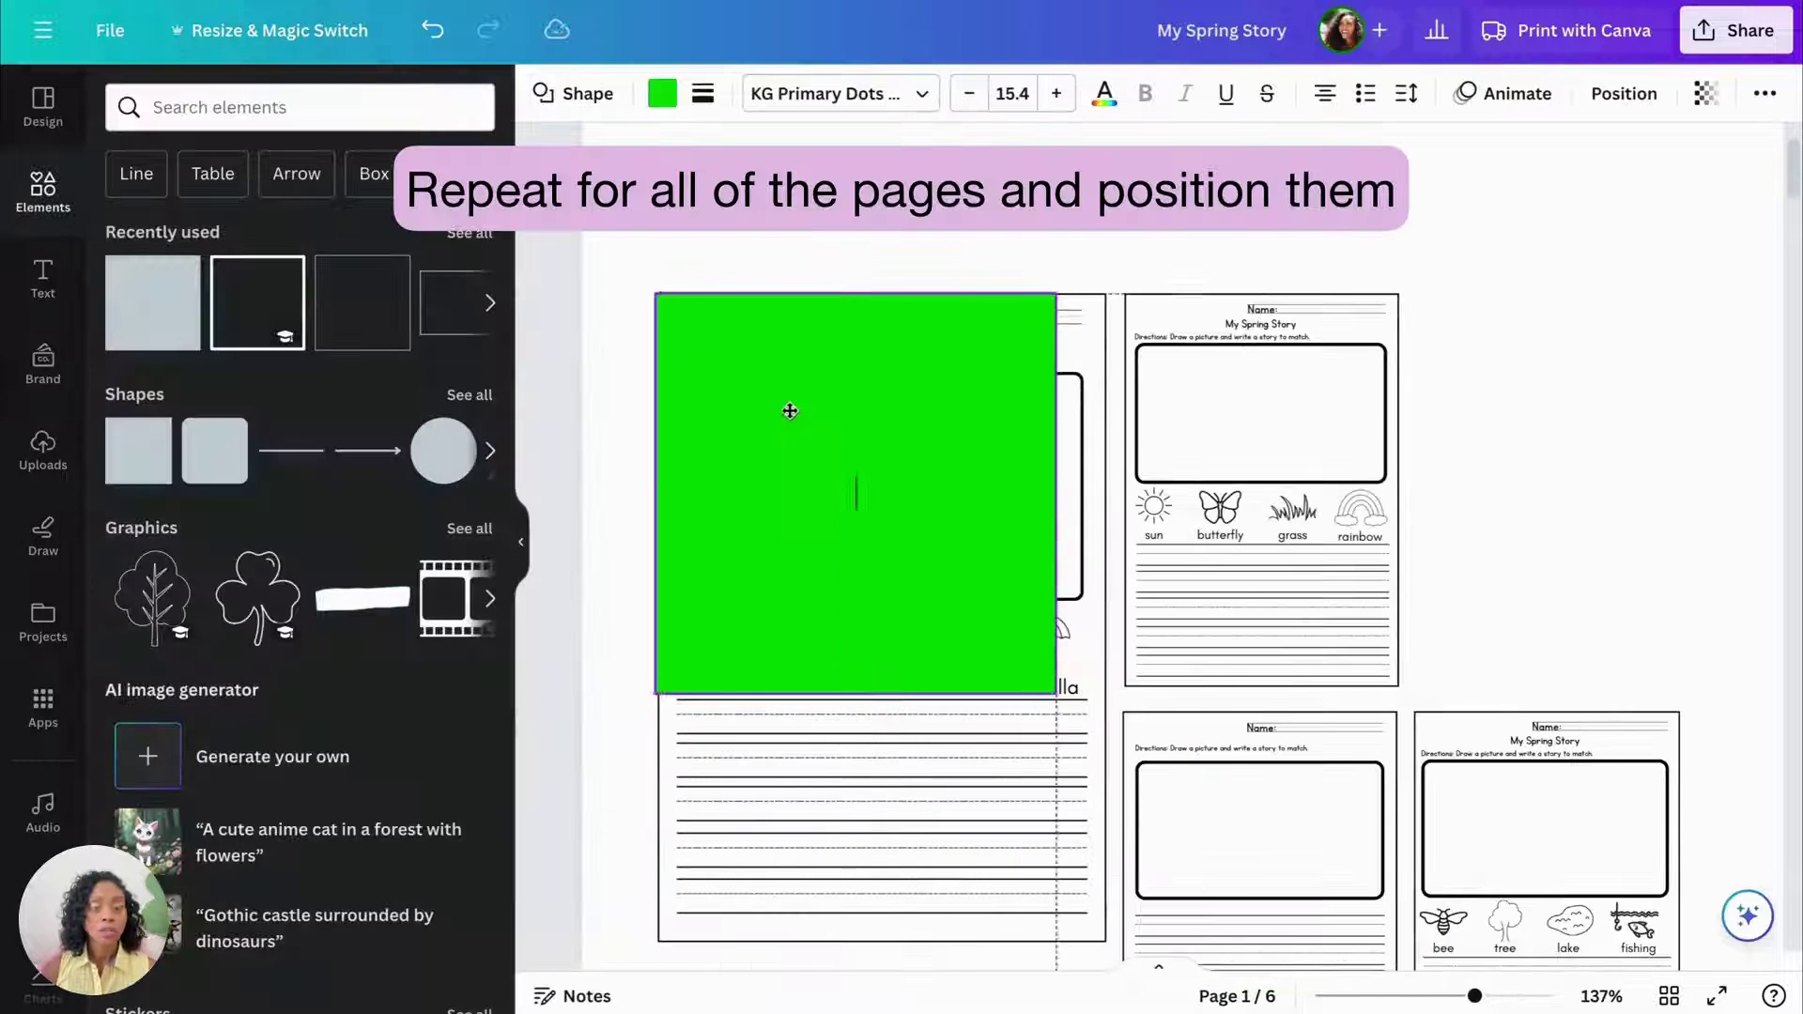
# Stretch a rectangle over the first worksheet, send it to the back, and fill it white
pyautogui.moveTo(1055, 493); pyautogui.dragTo(1106, 493)
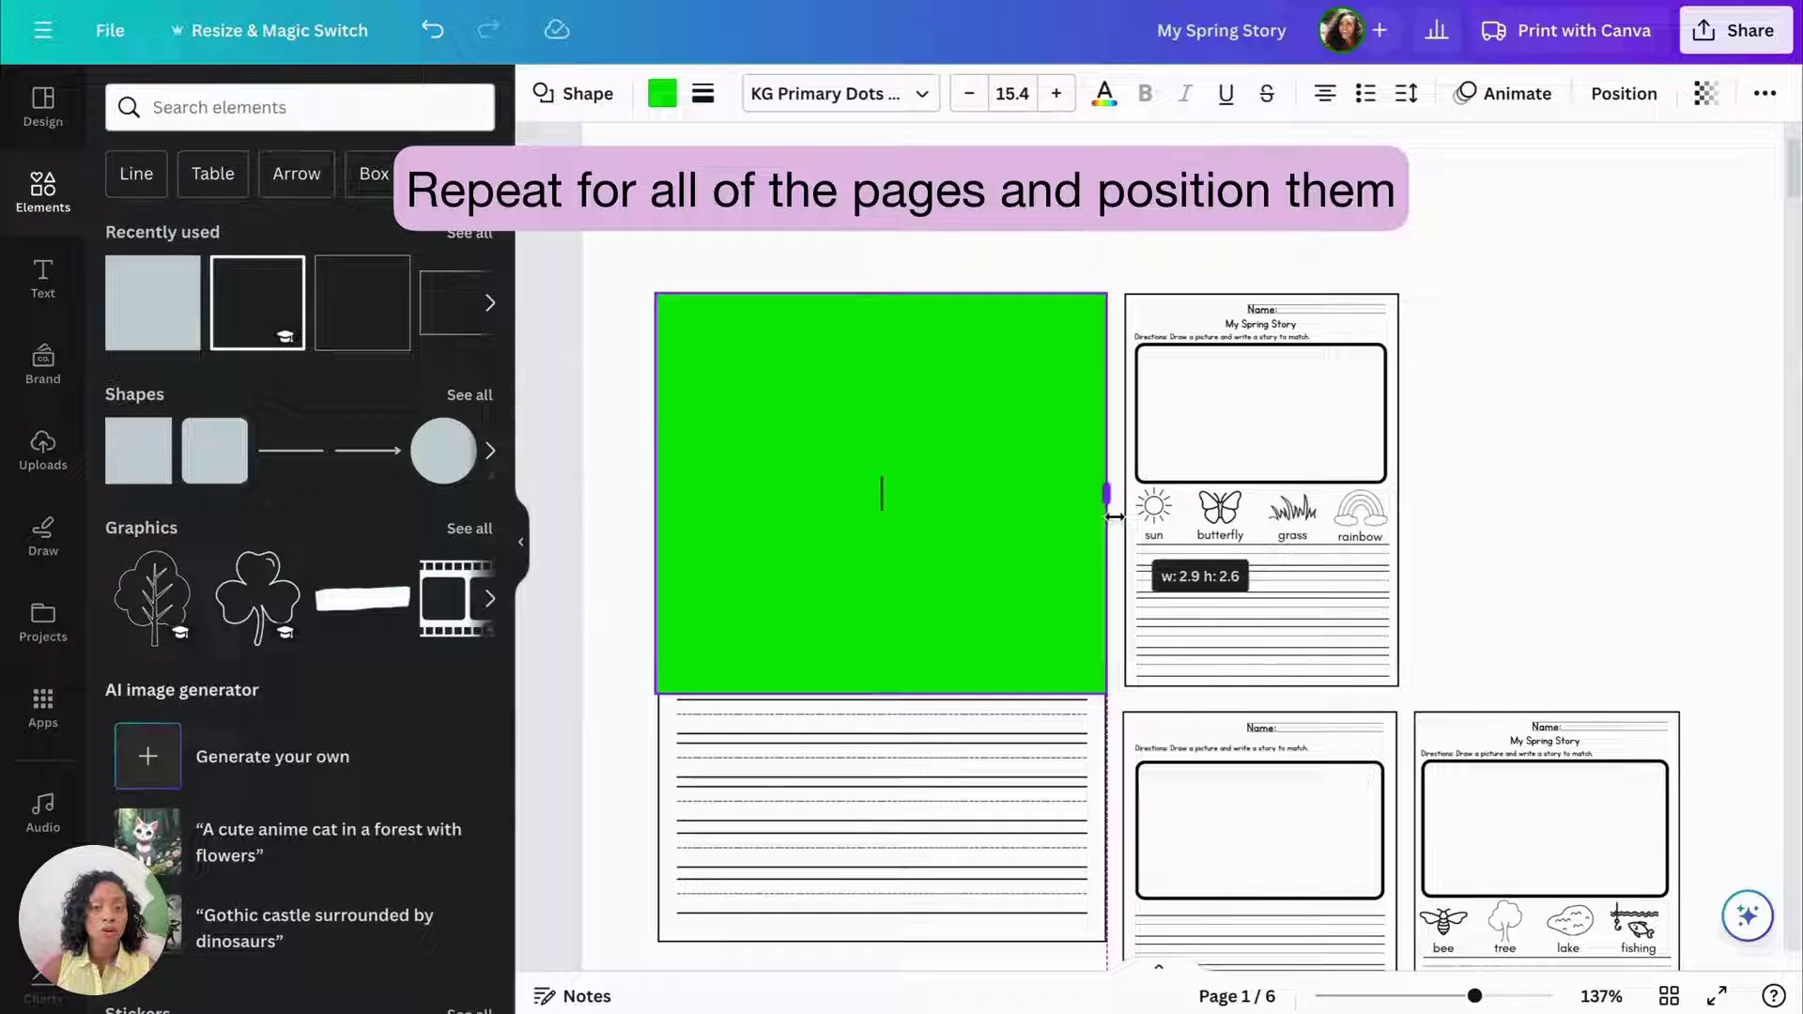
pyautogui.moveTo(881, 692); pyautogui.dragTo(898, 942)
pyautogui.click(1624, 93)
pyautogui.click(382, 201)
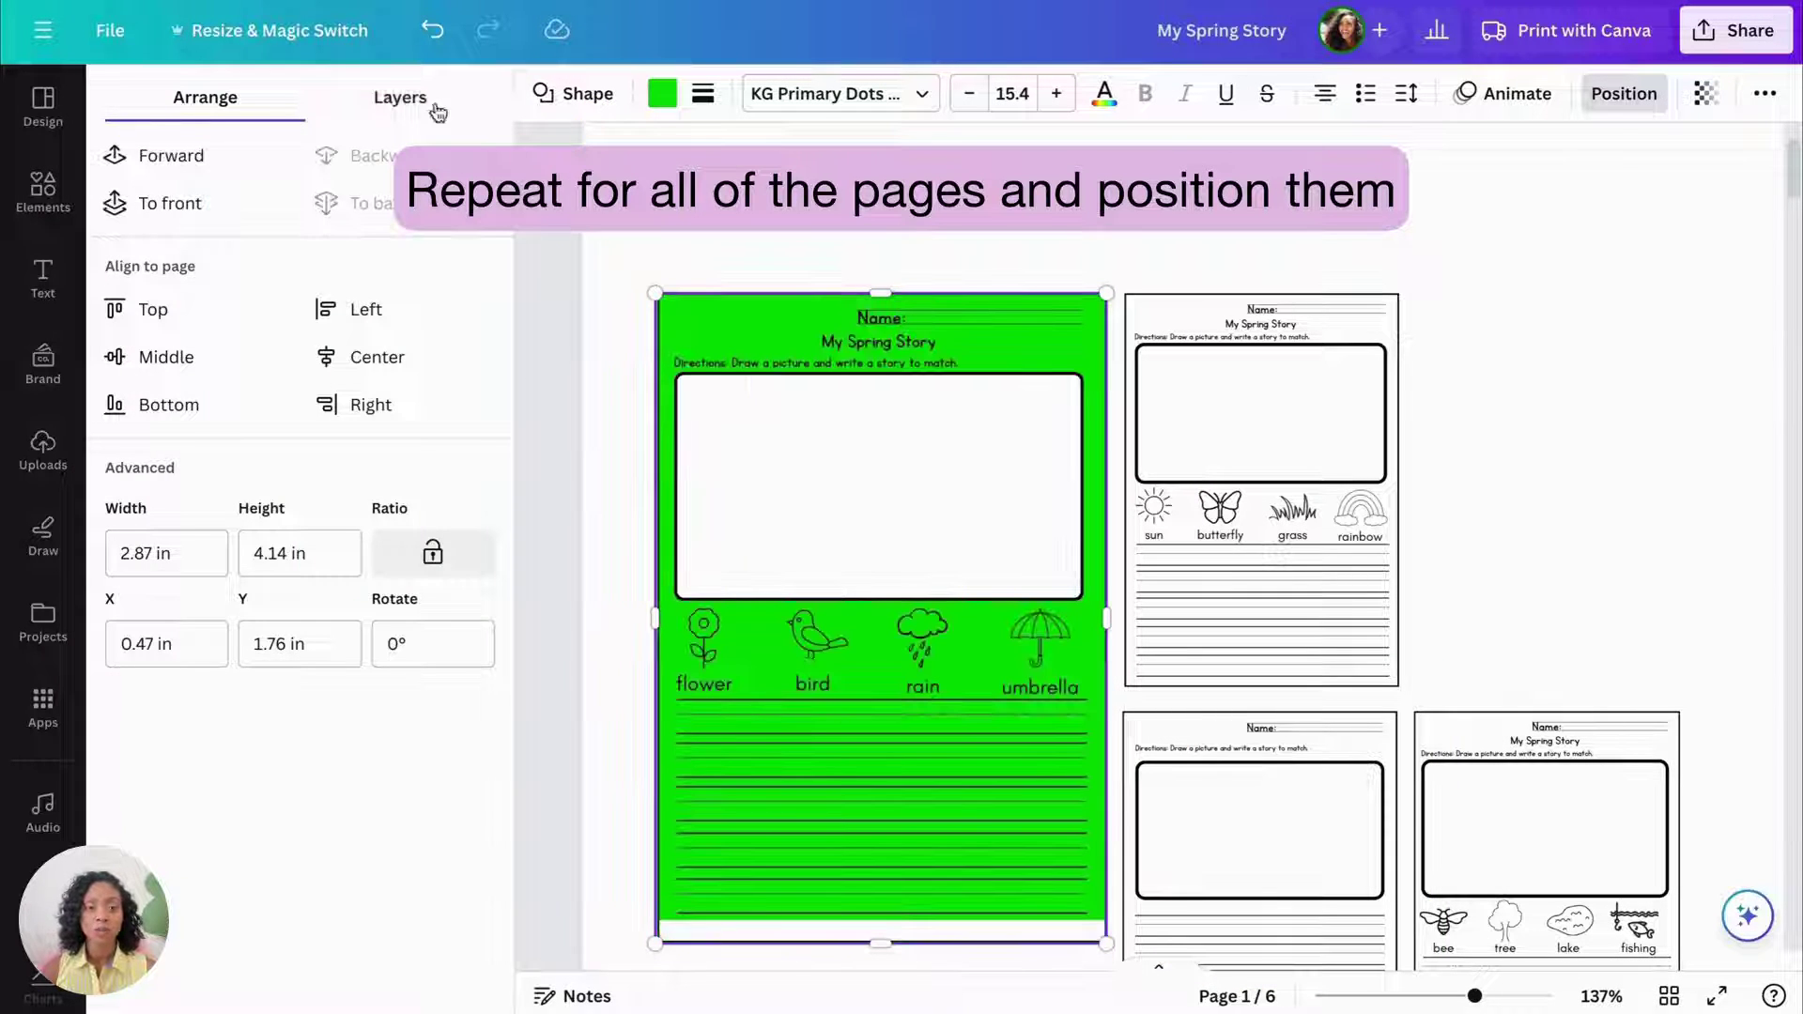
pyautogui.click(662, 93)
pyautogui.click(266, 305)
pyautogui.moveTo(611, 265); pyautogui.dragTo(1107, 947)
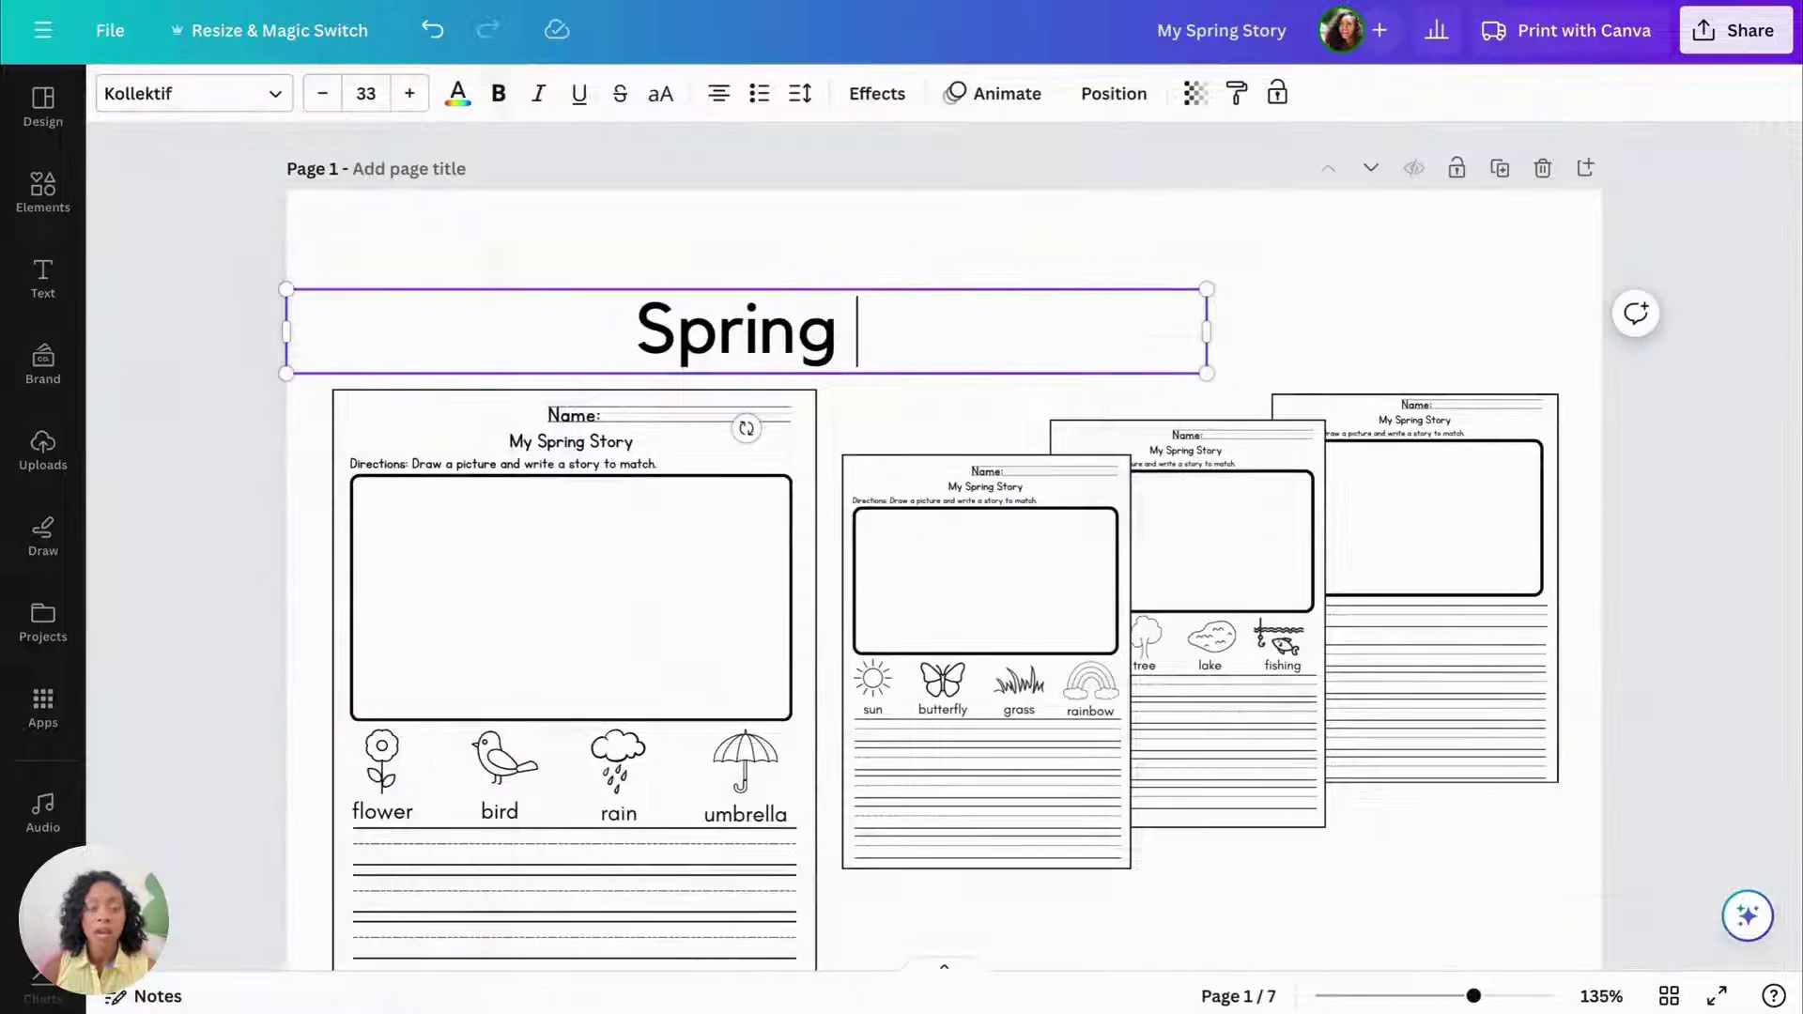
# Title the cover 'Spring Writing Templates' in bold
pyautogui.write('Writing T')
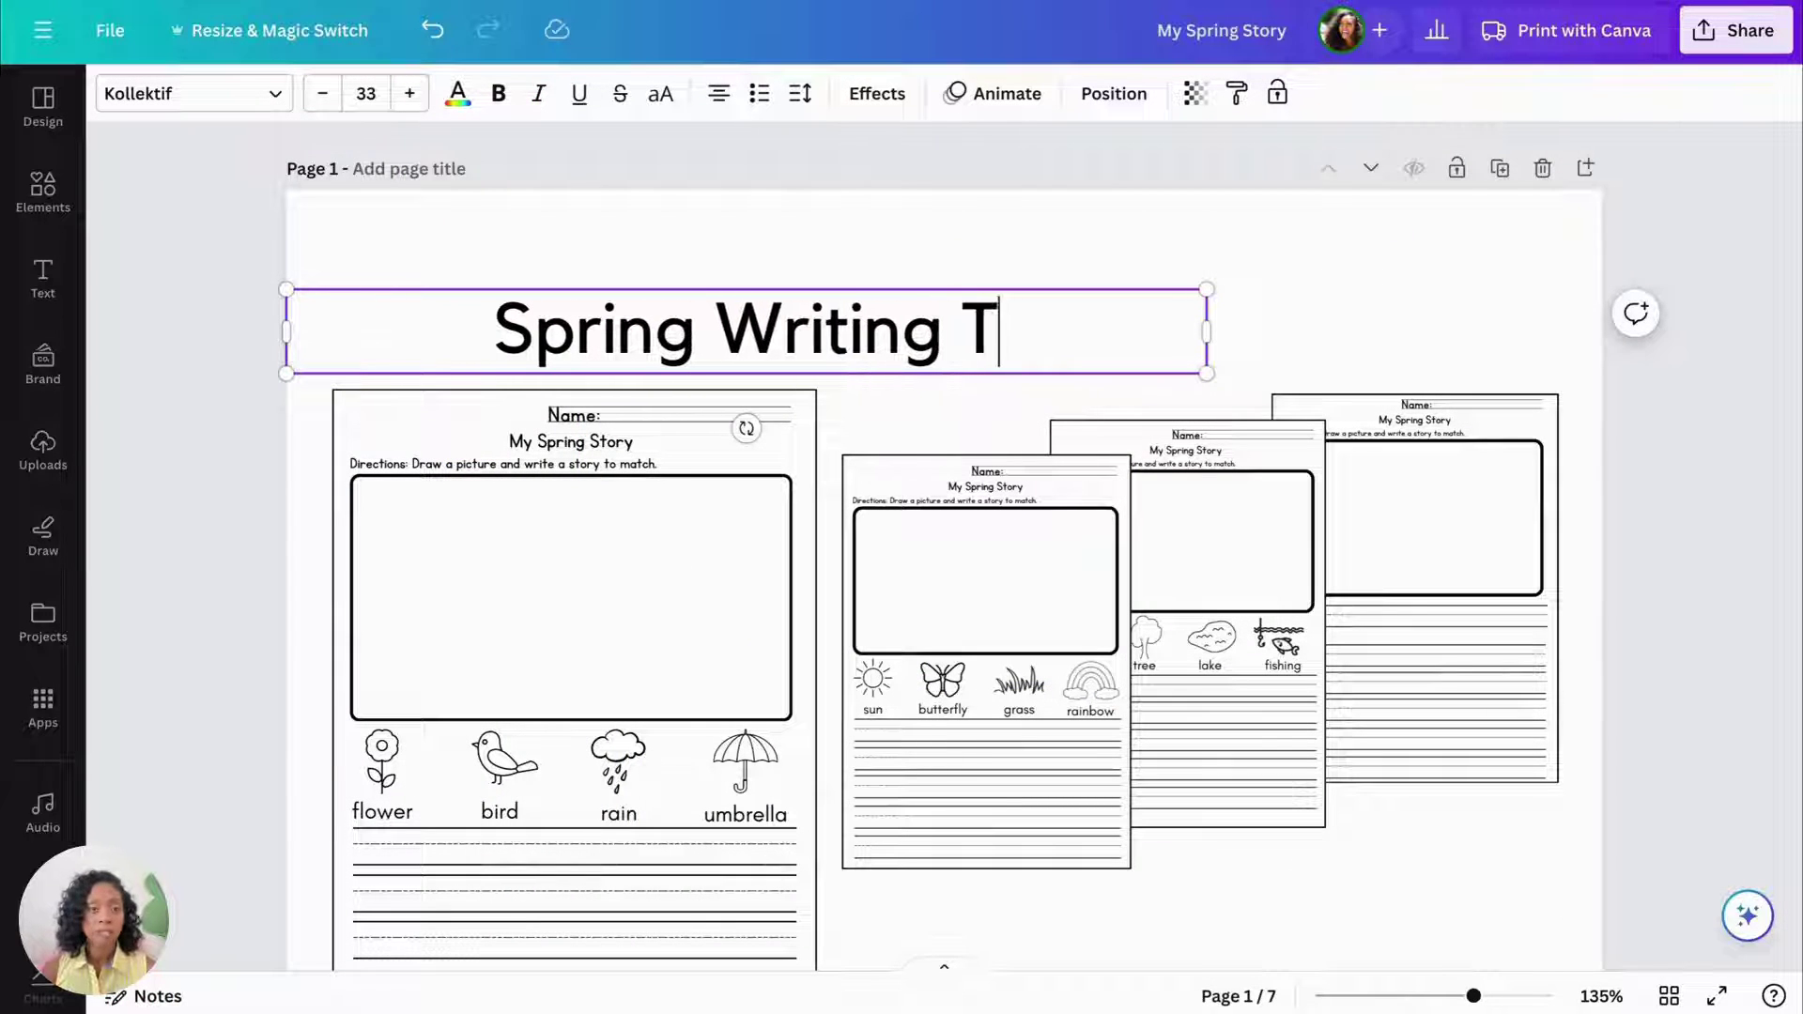
pyautogui.write('emplate')
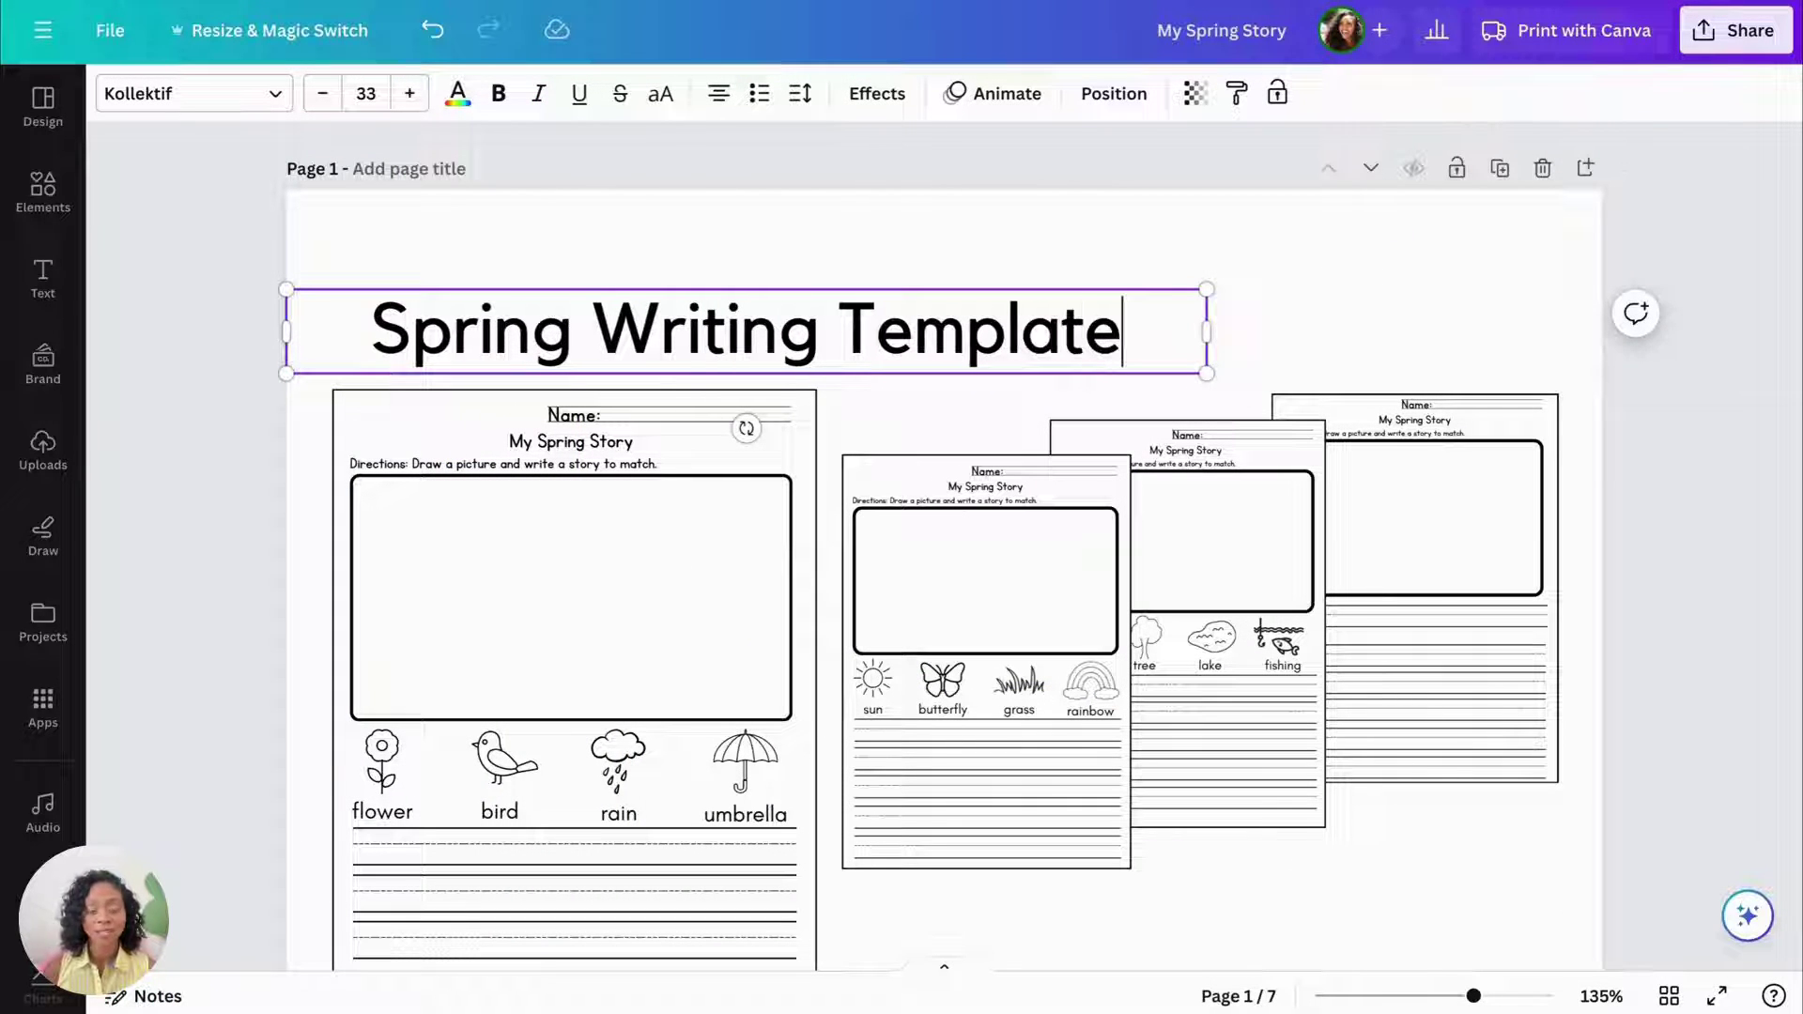
pyautogui.hotkey('ctrl', 'a')
pyautogui.click(498, 94)
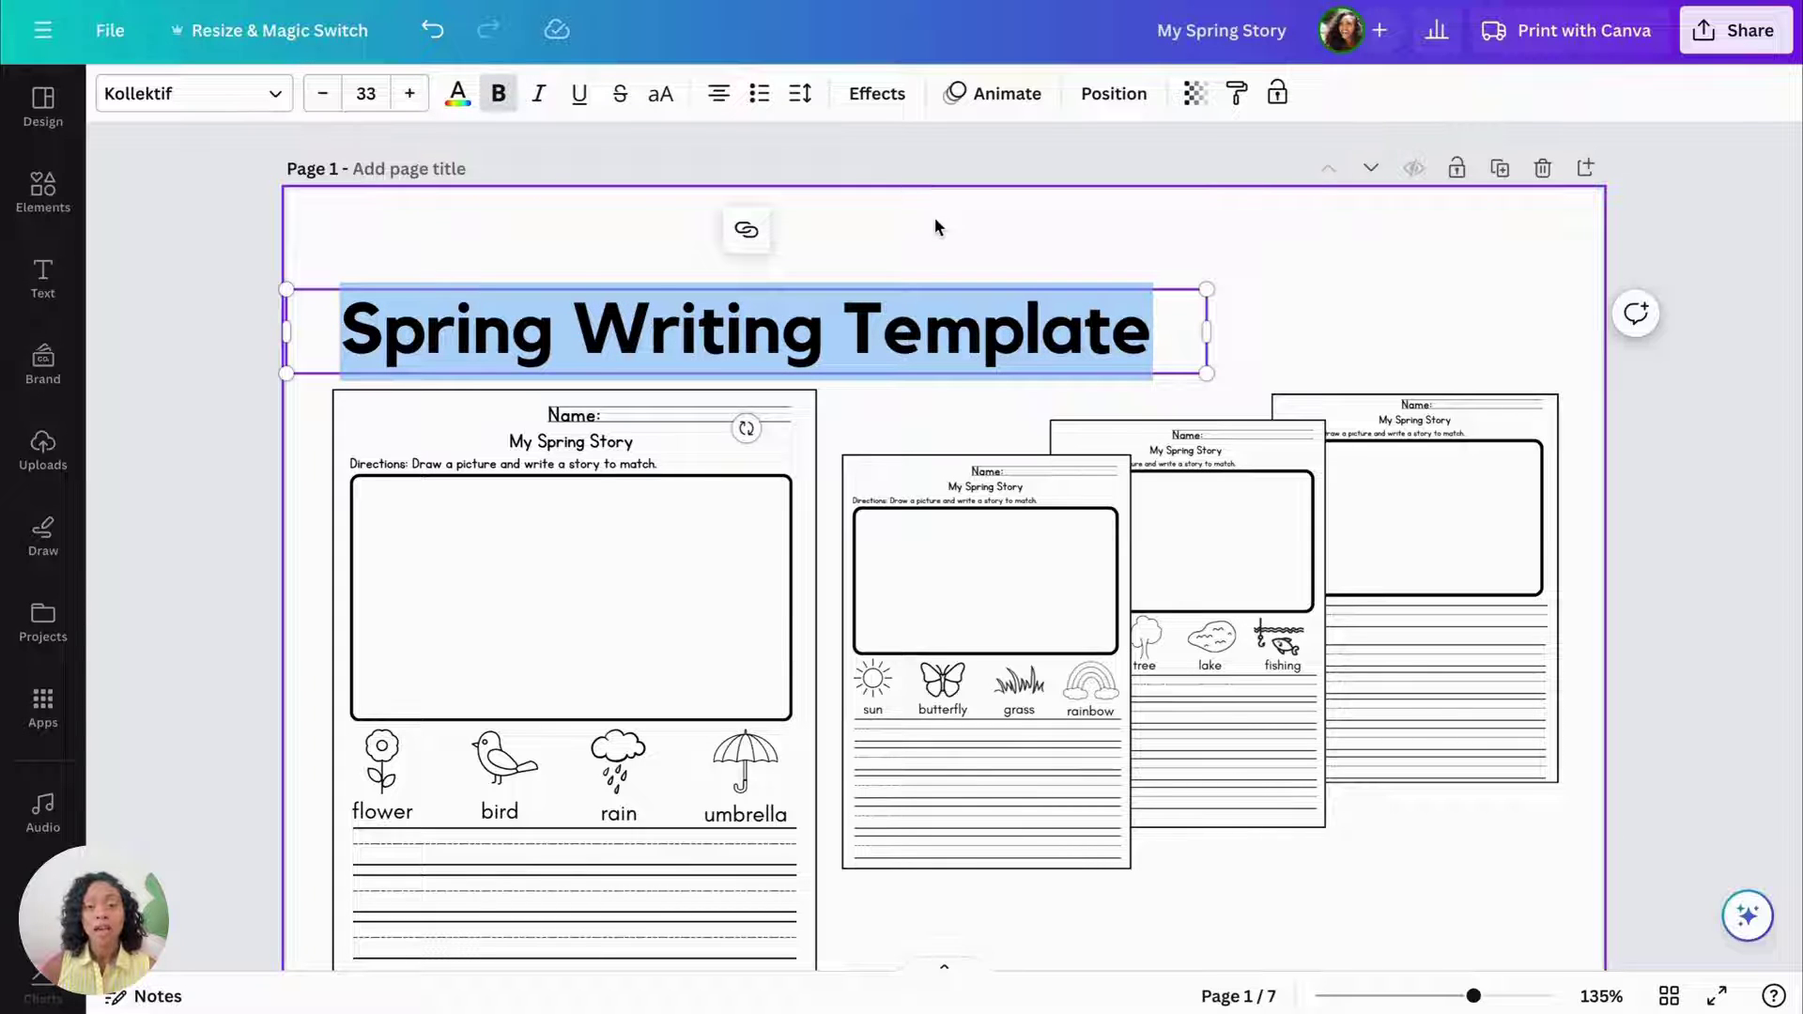
pyautogui.press('End')
pyautogui.write('s')
pyautogui.click(1300, 319)
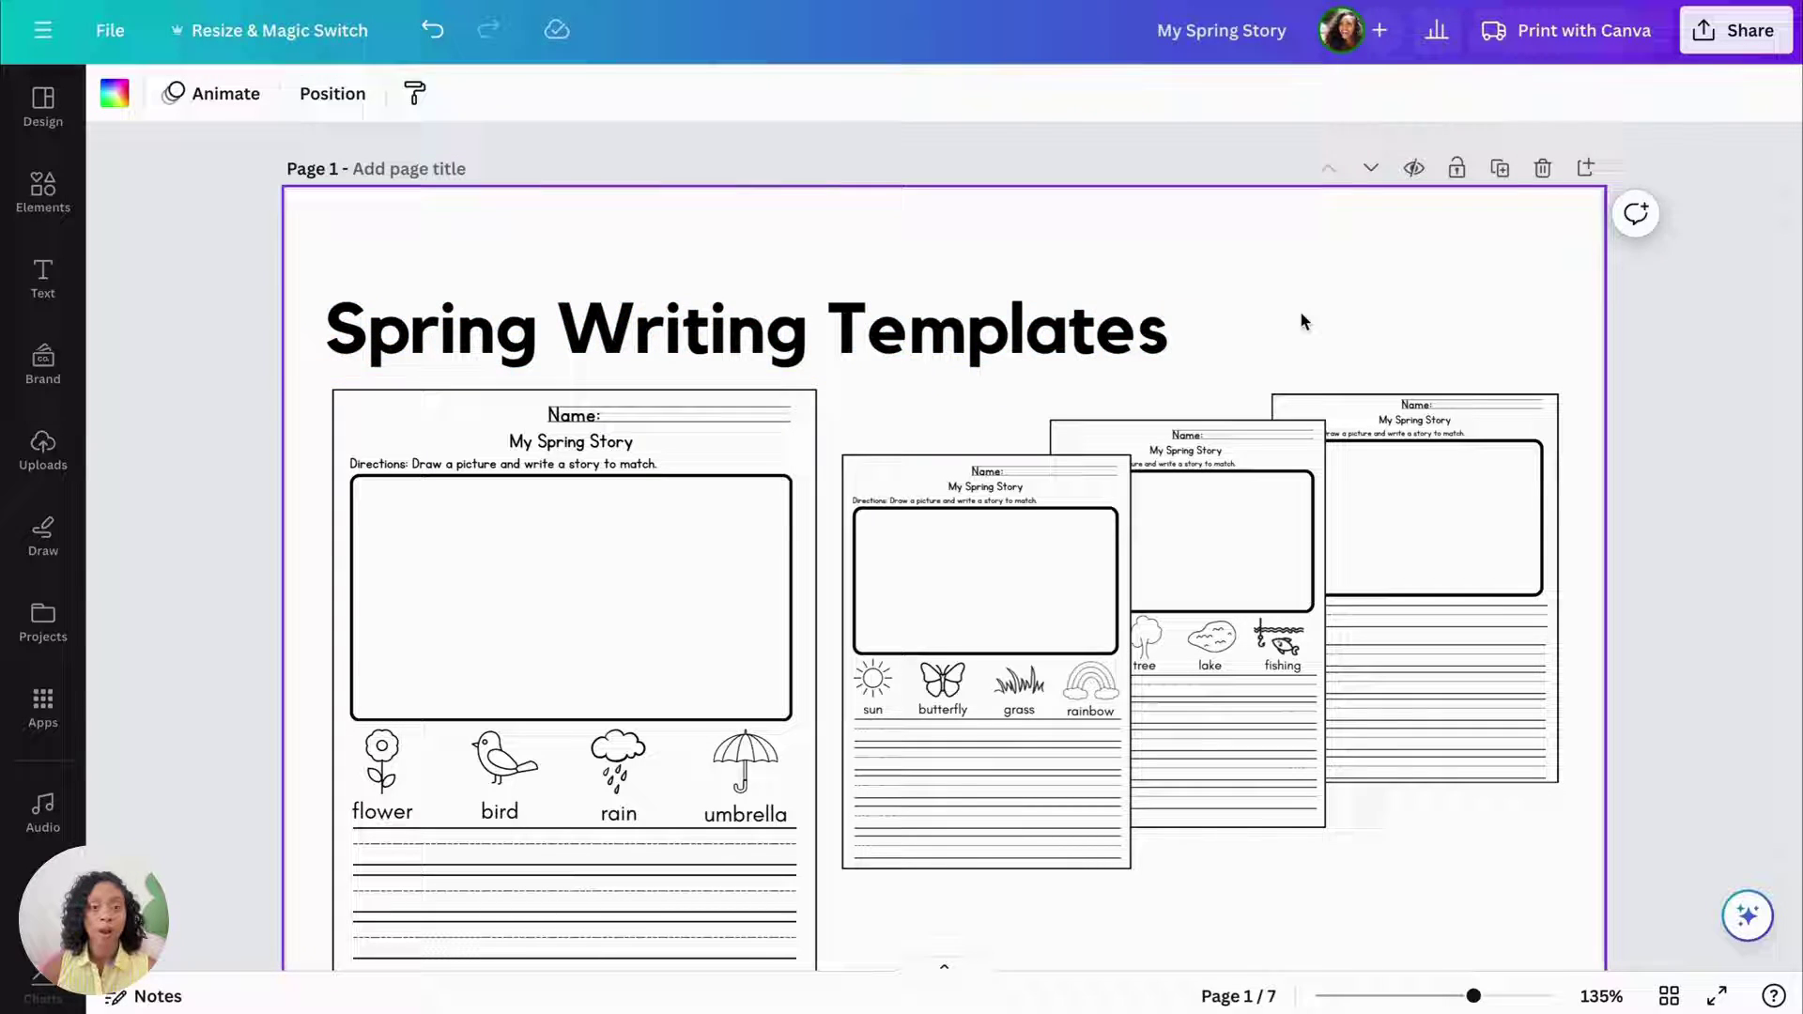
# Make the 'with word bank' subtitle blue and italic
pyautogui.click(460, 93)
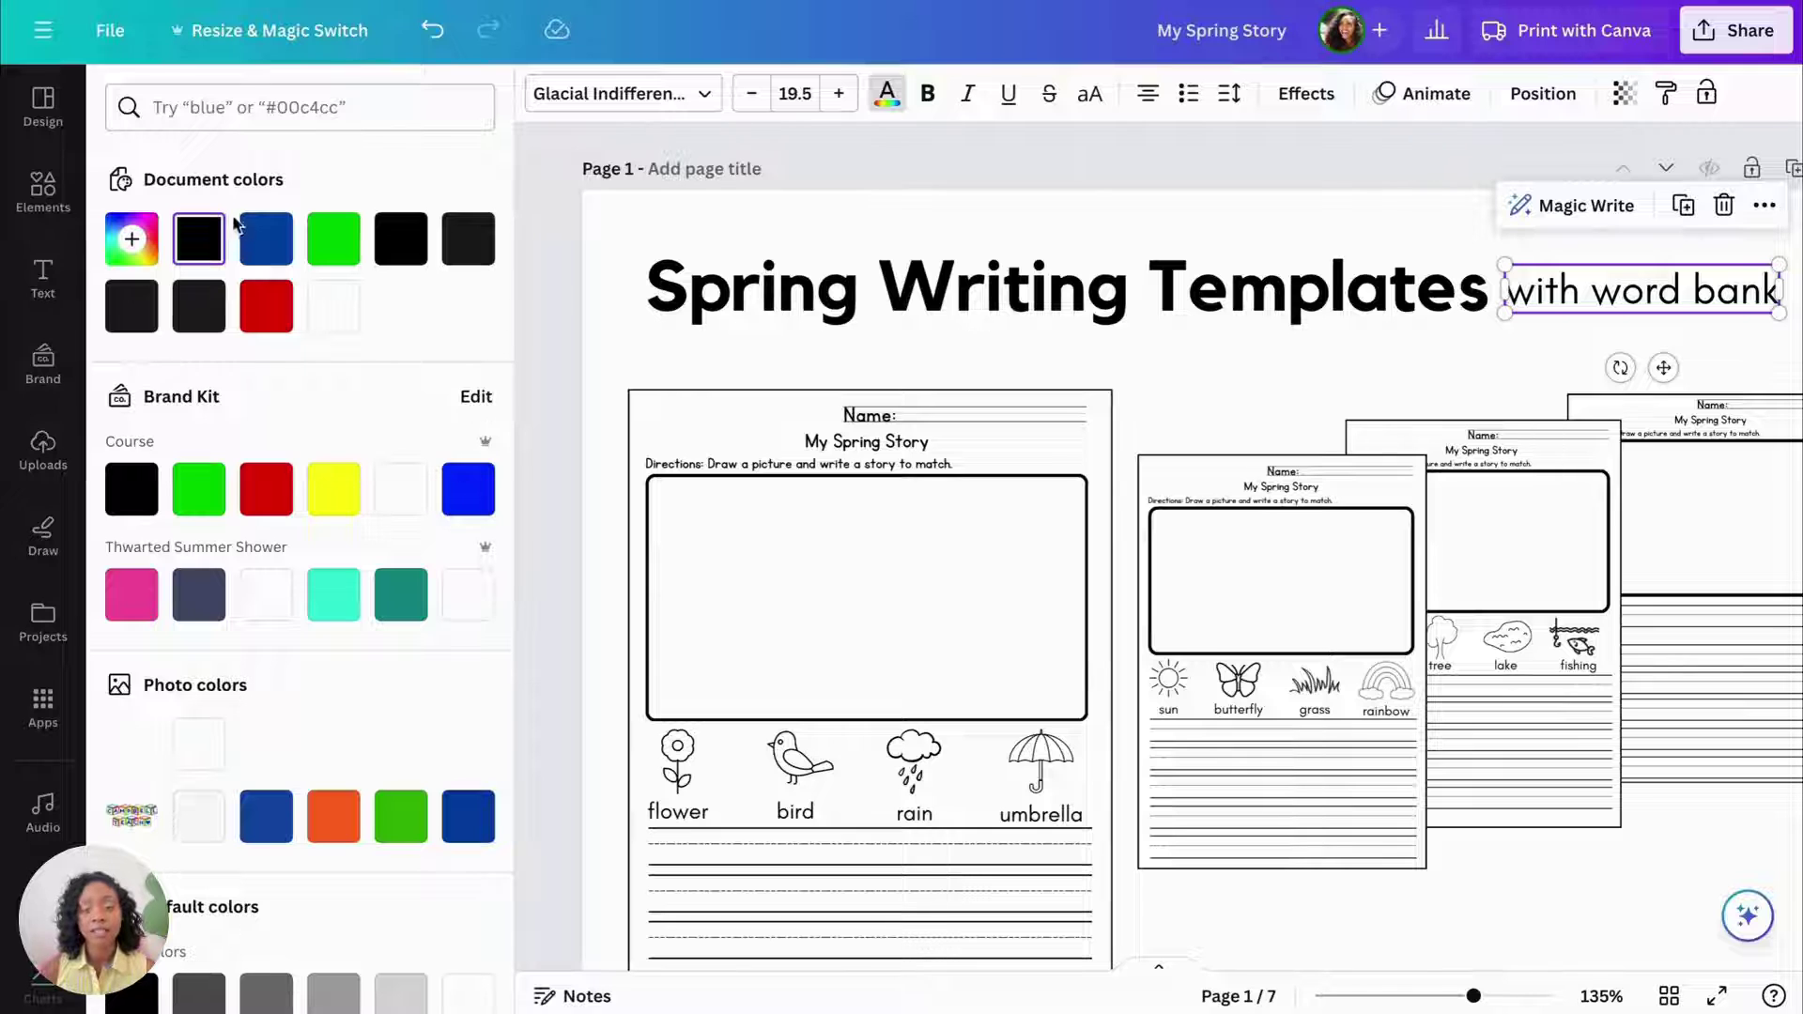
pyautogui.click(266, 239)
pyautogui.click(967, 93)
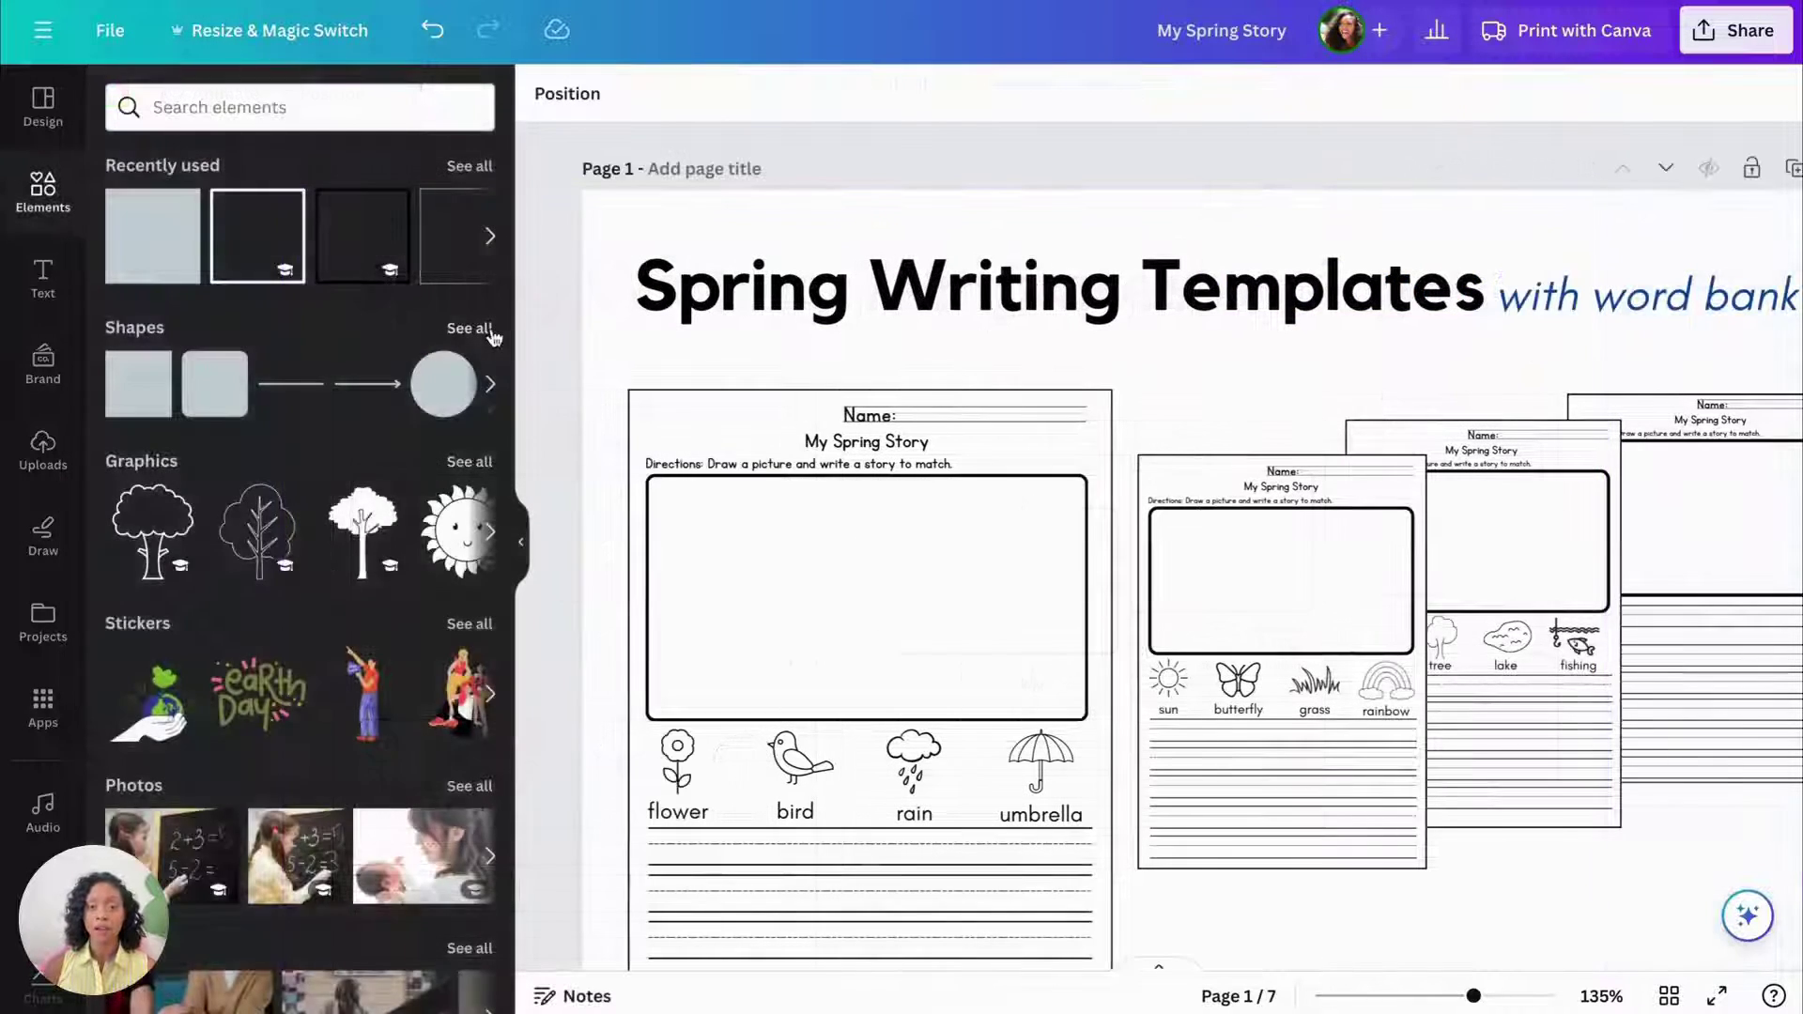
# Place a straight line under the title, stretch it across the page, and colour it green
pyautogui.click(470, 327)
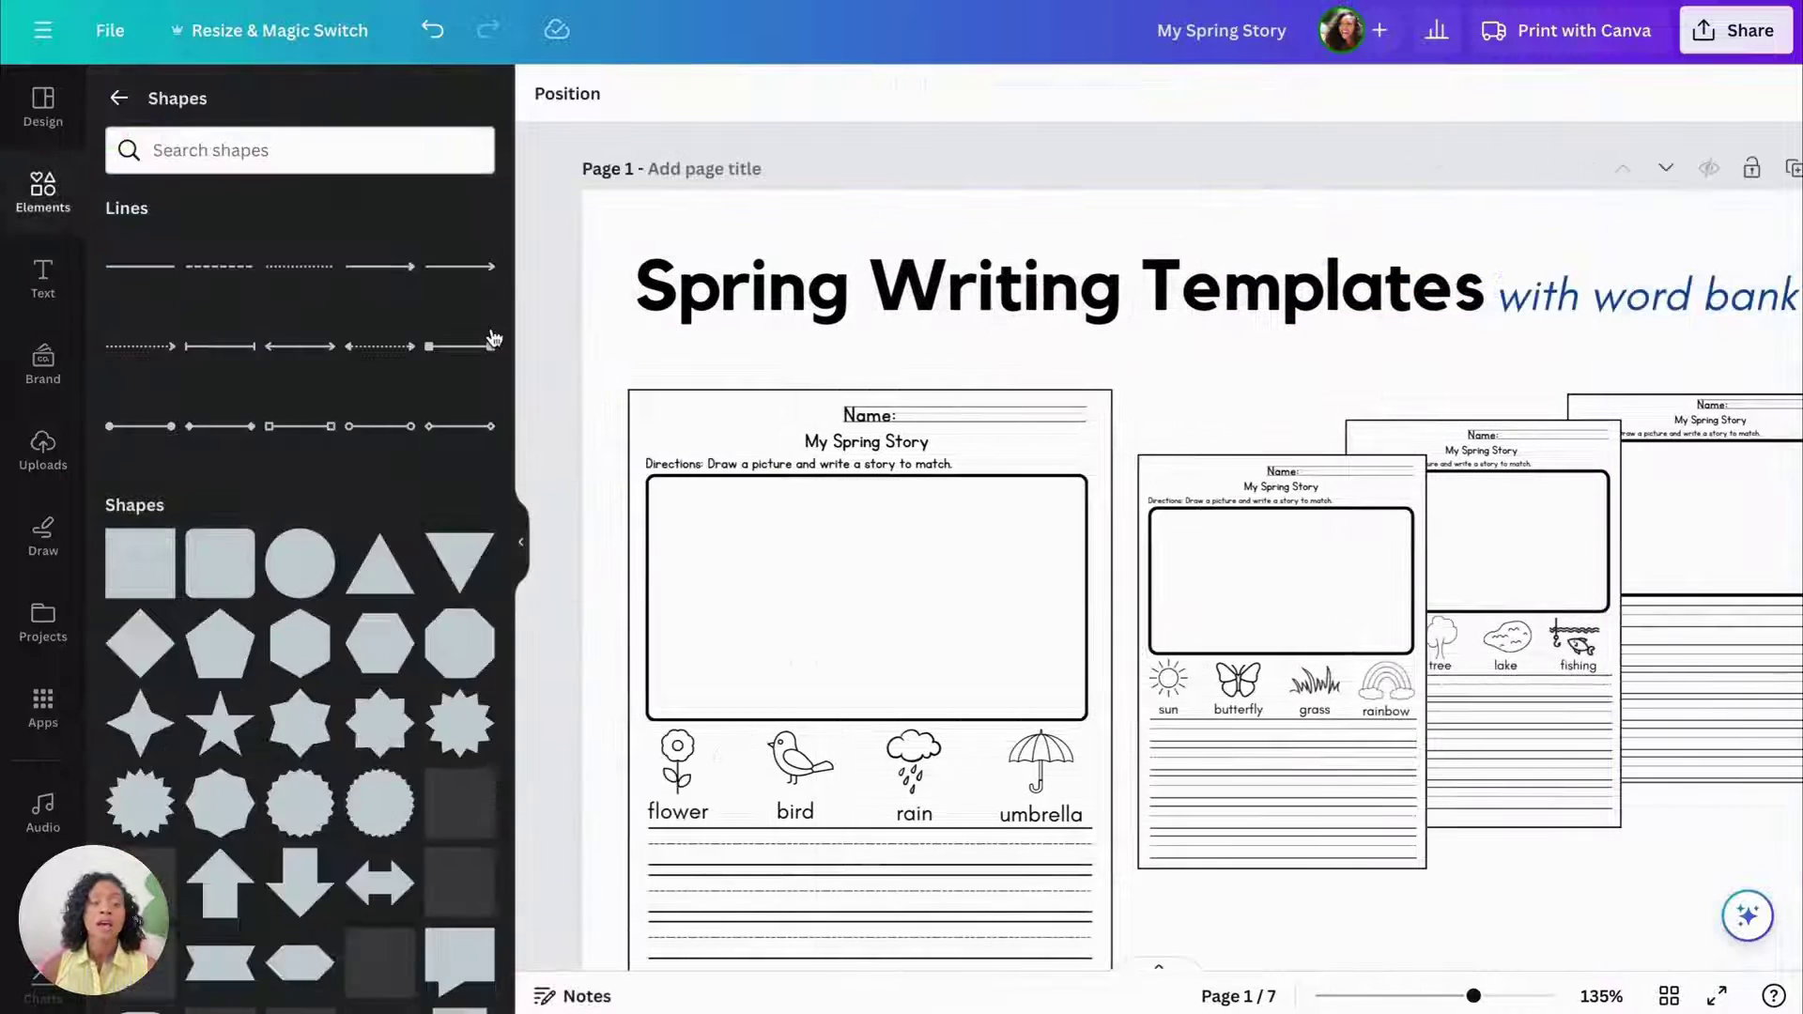
pyautogui.click(155, 272)
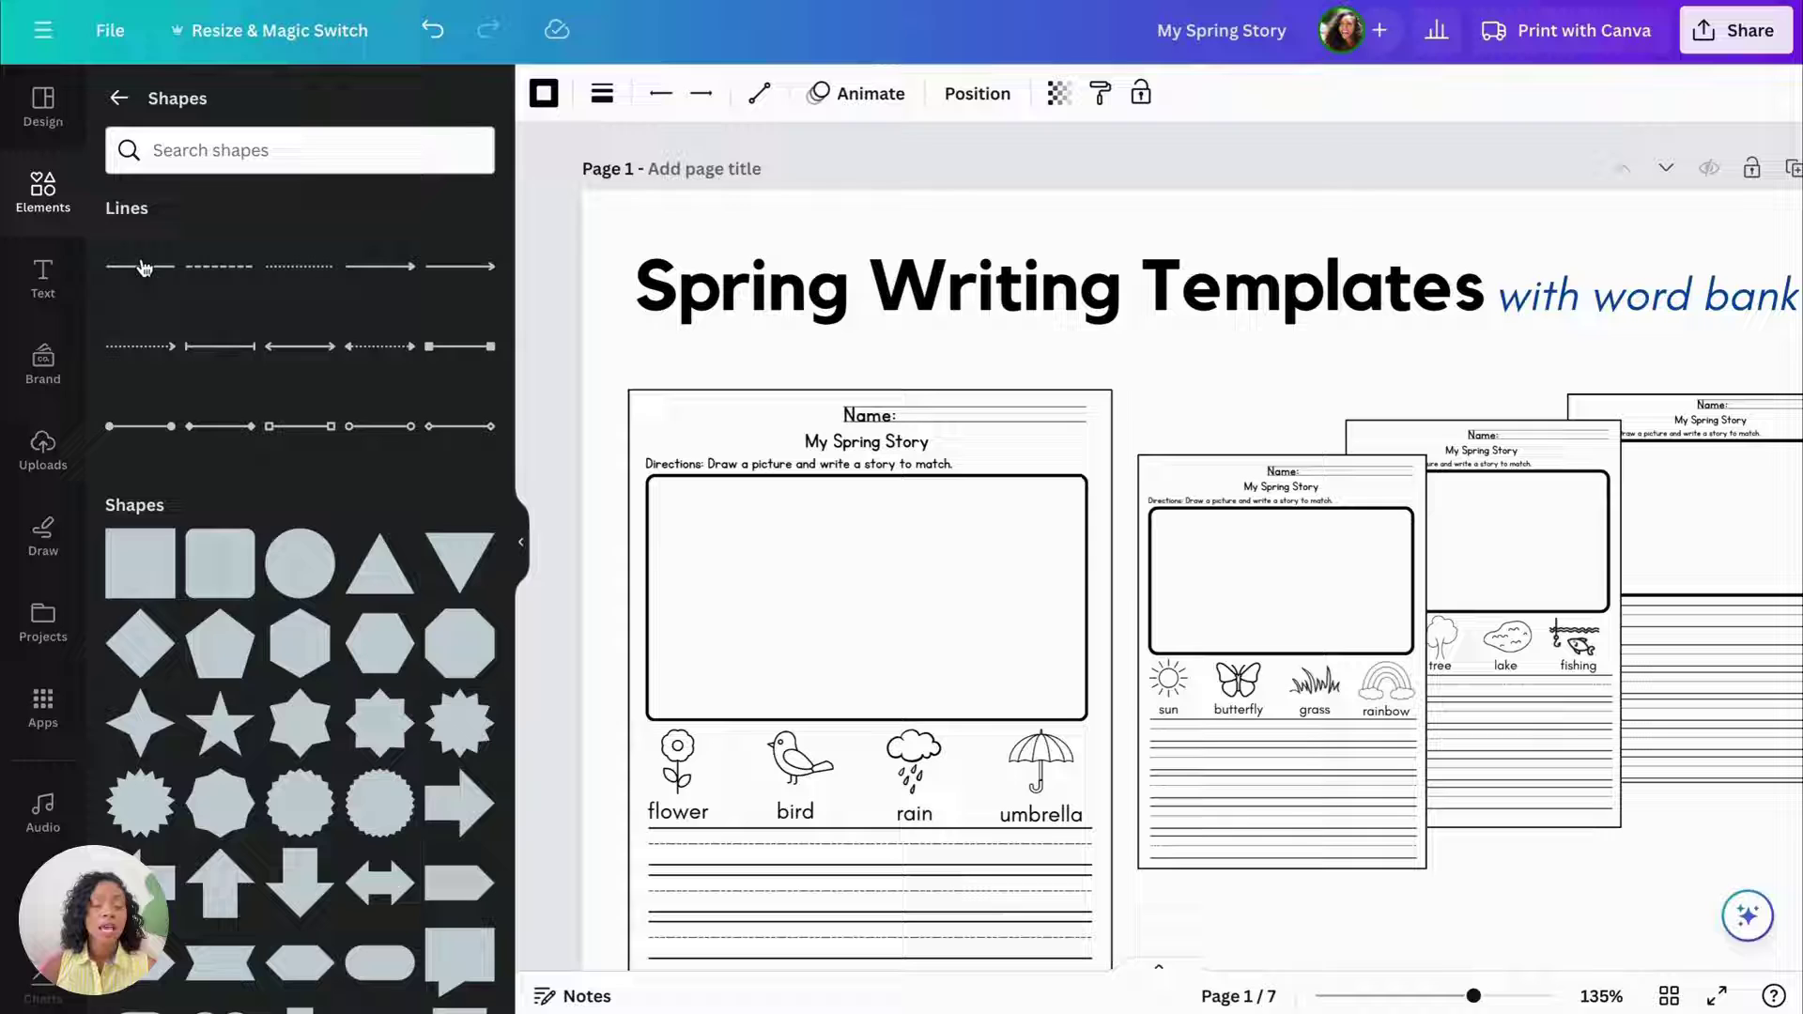
pyautogui.moveTo(660, 308); pyautogui.dragTo(679, 335)
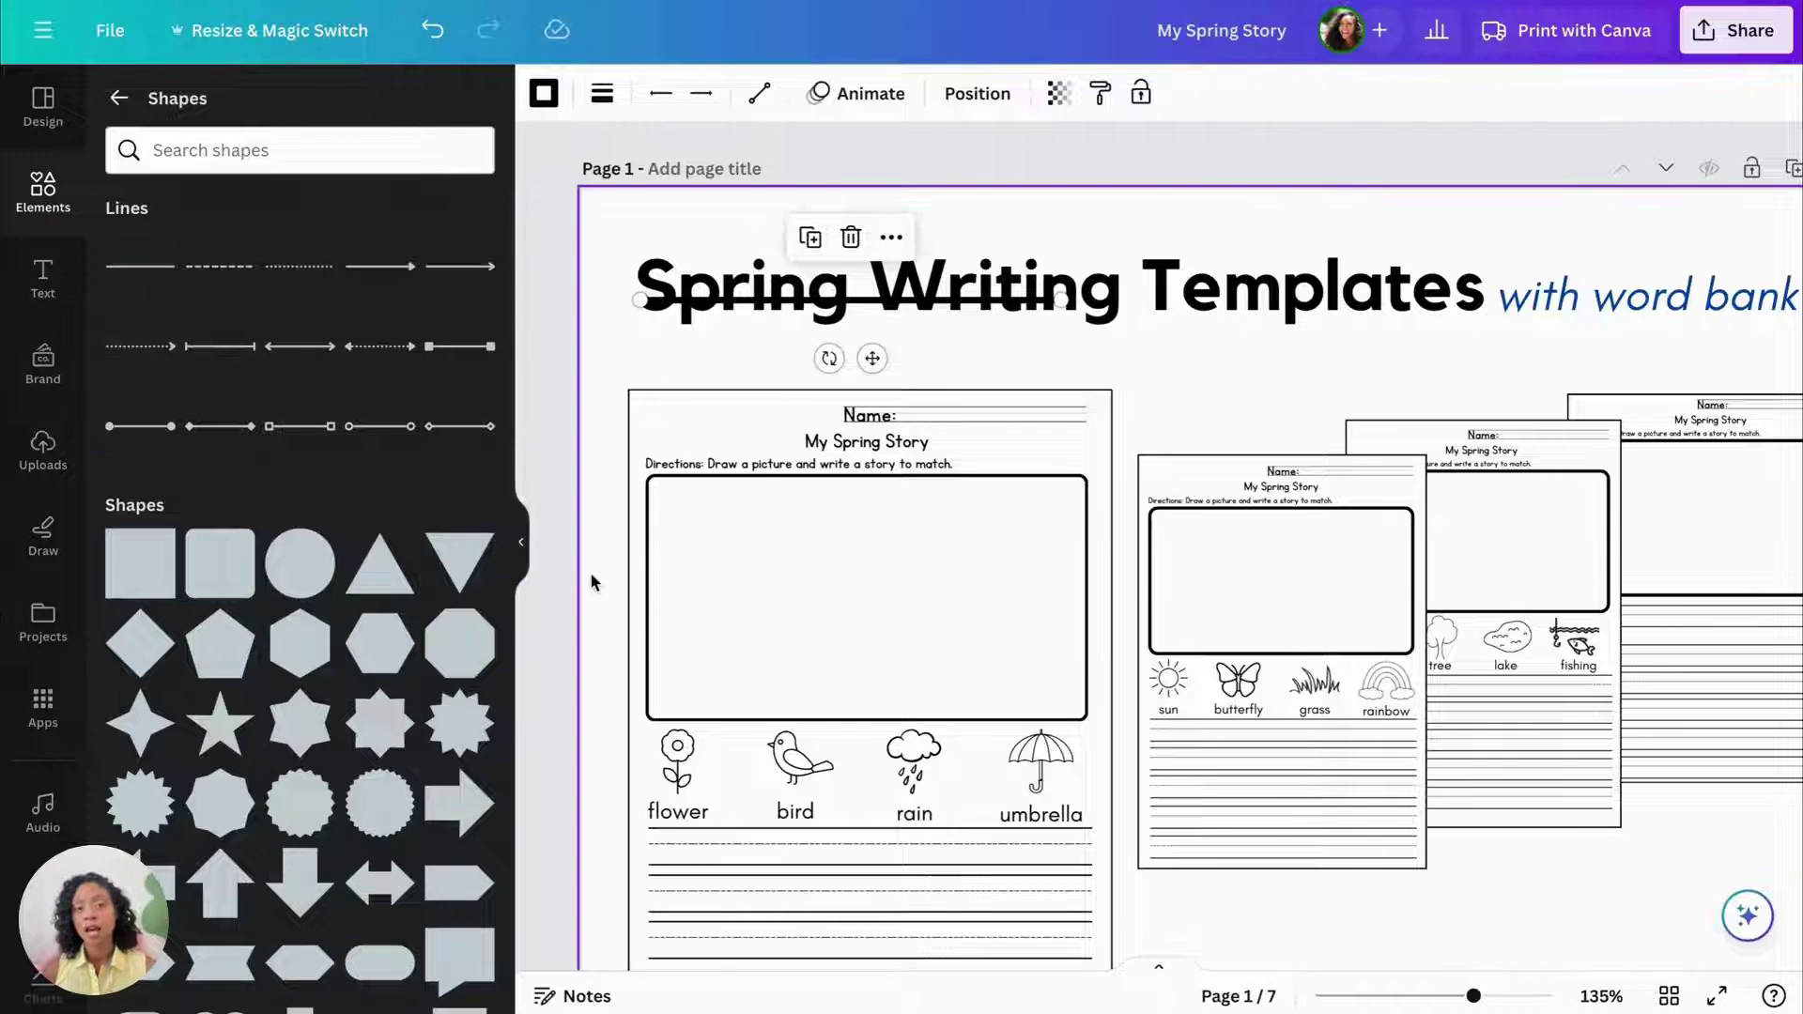
pyautogui.click(522, 552)
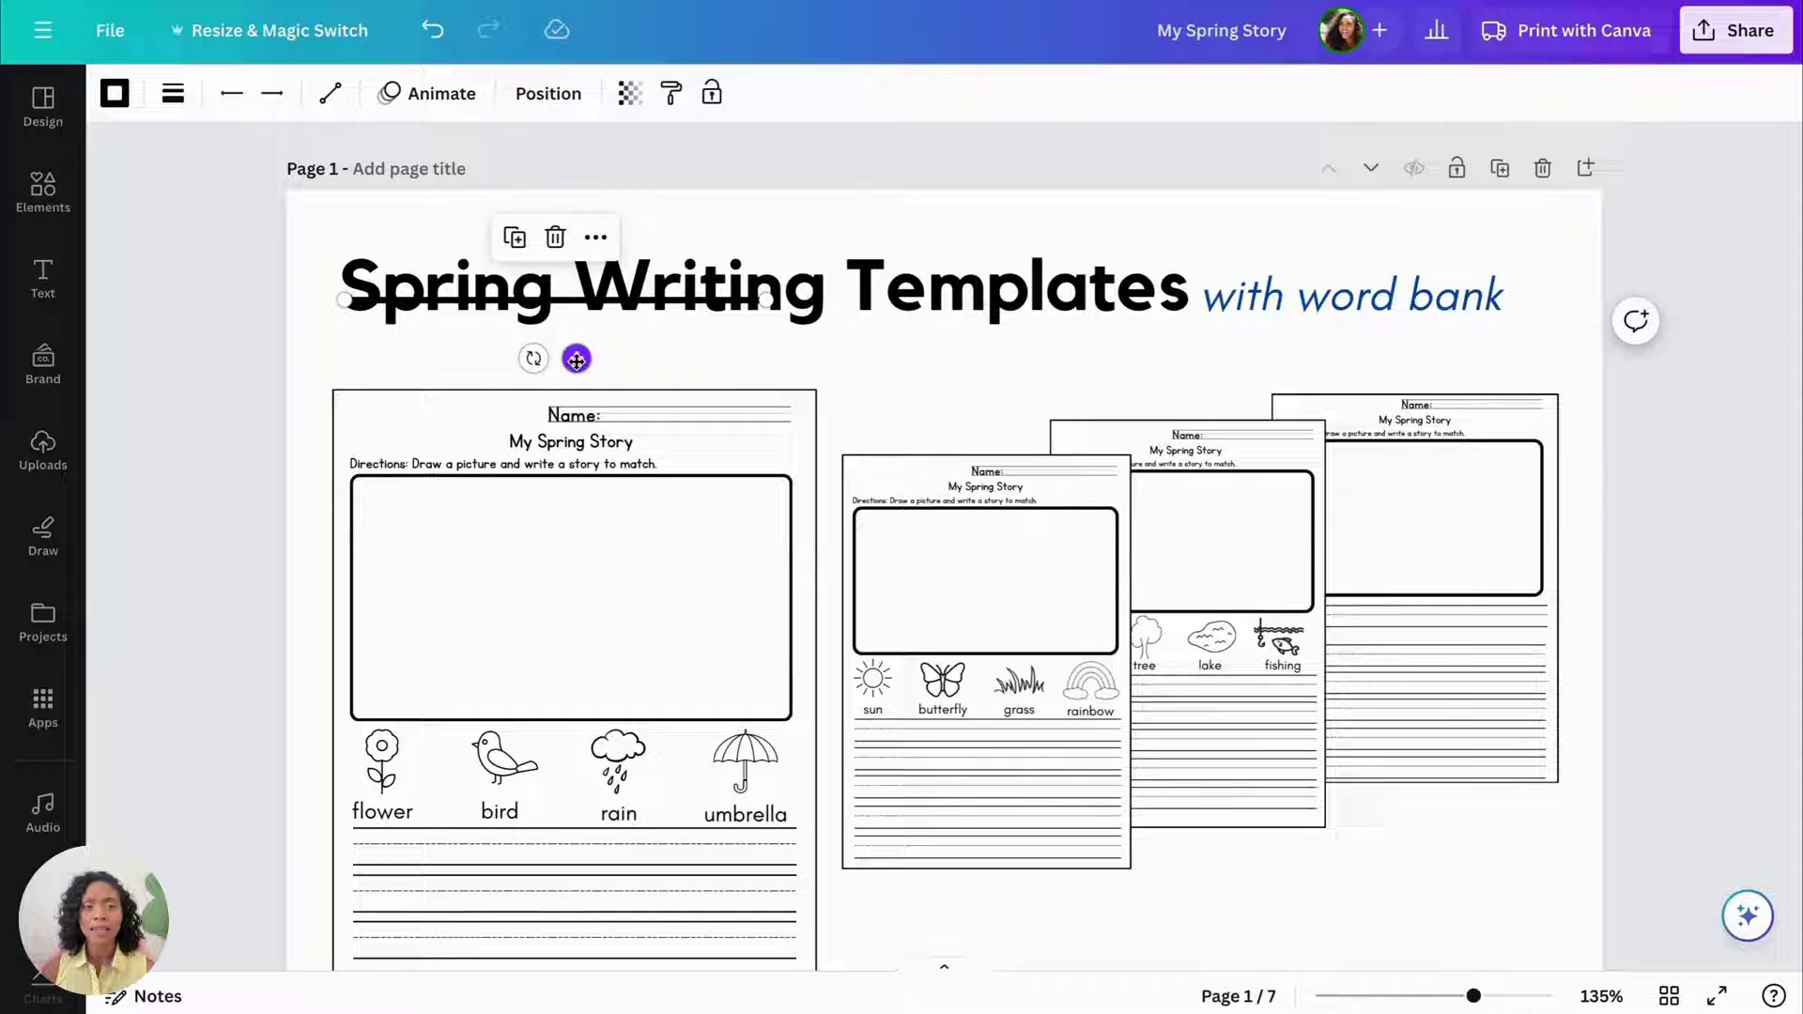
pyautogui.moveTo(576, 358); pyautogui.dragTo(569, 402)
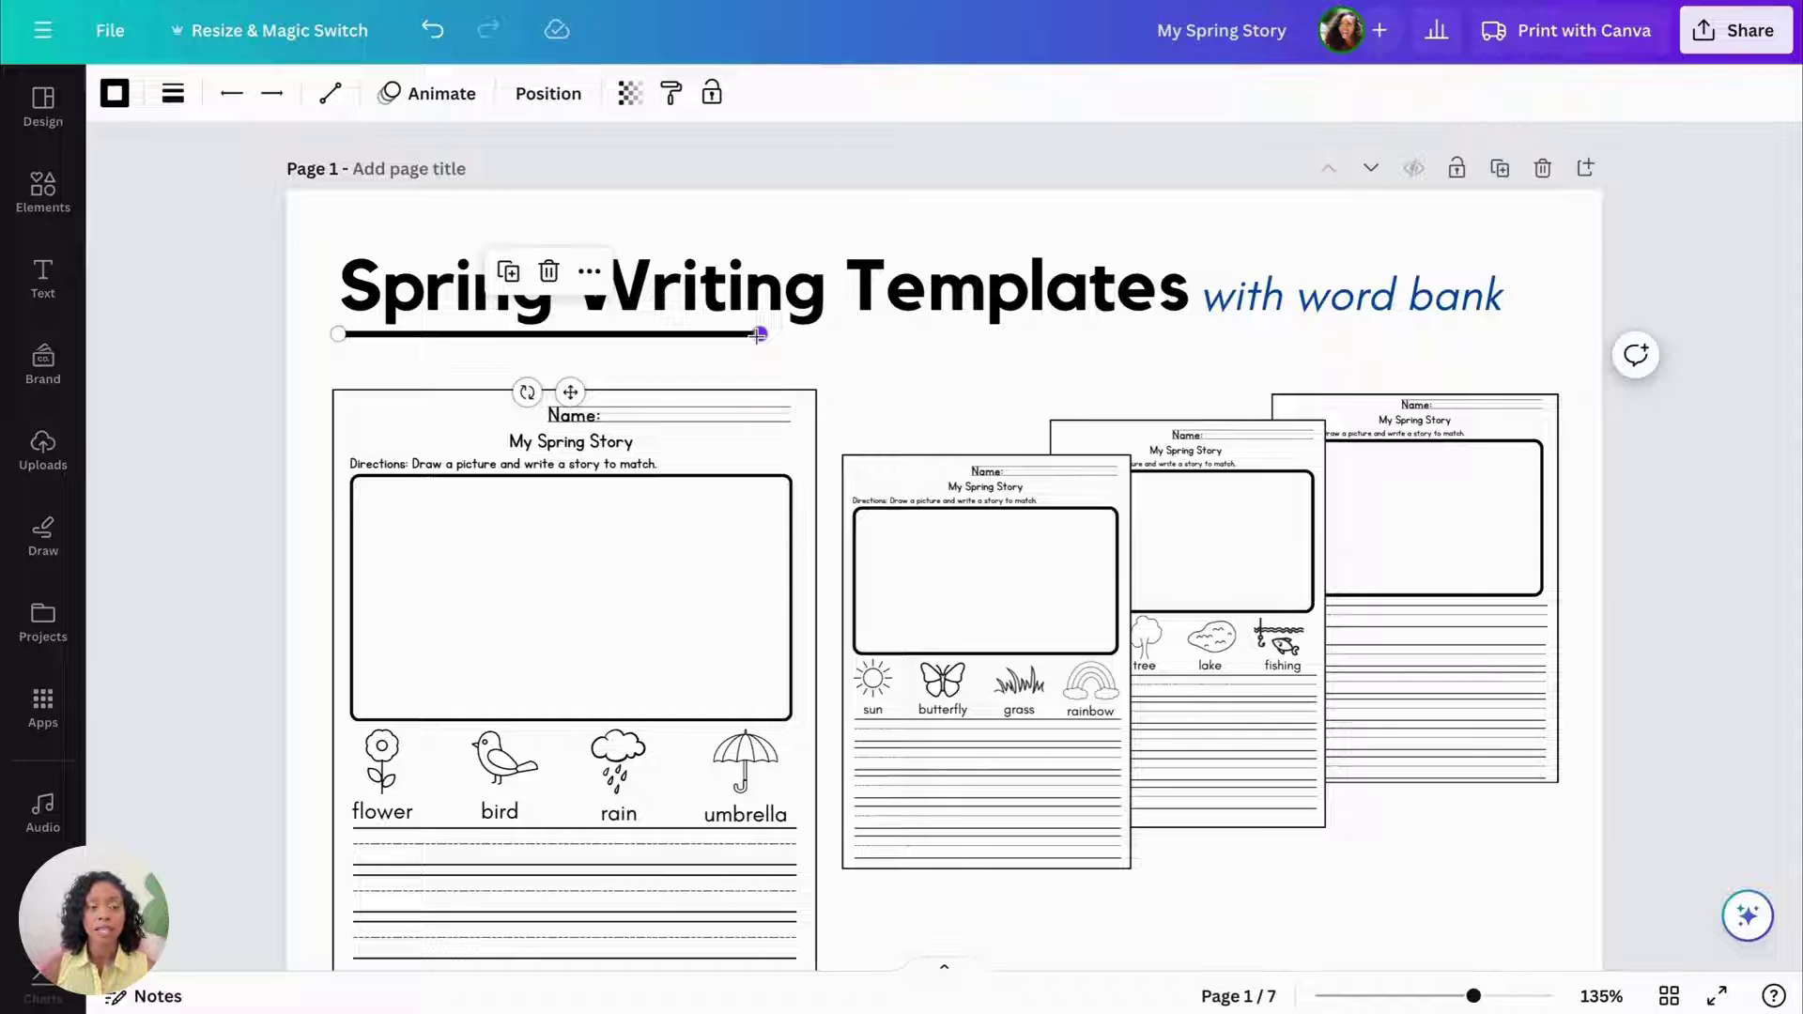
pyautogui.moveTo(759, 335); pyautogui.dragTo(1576, 334)
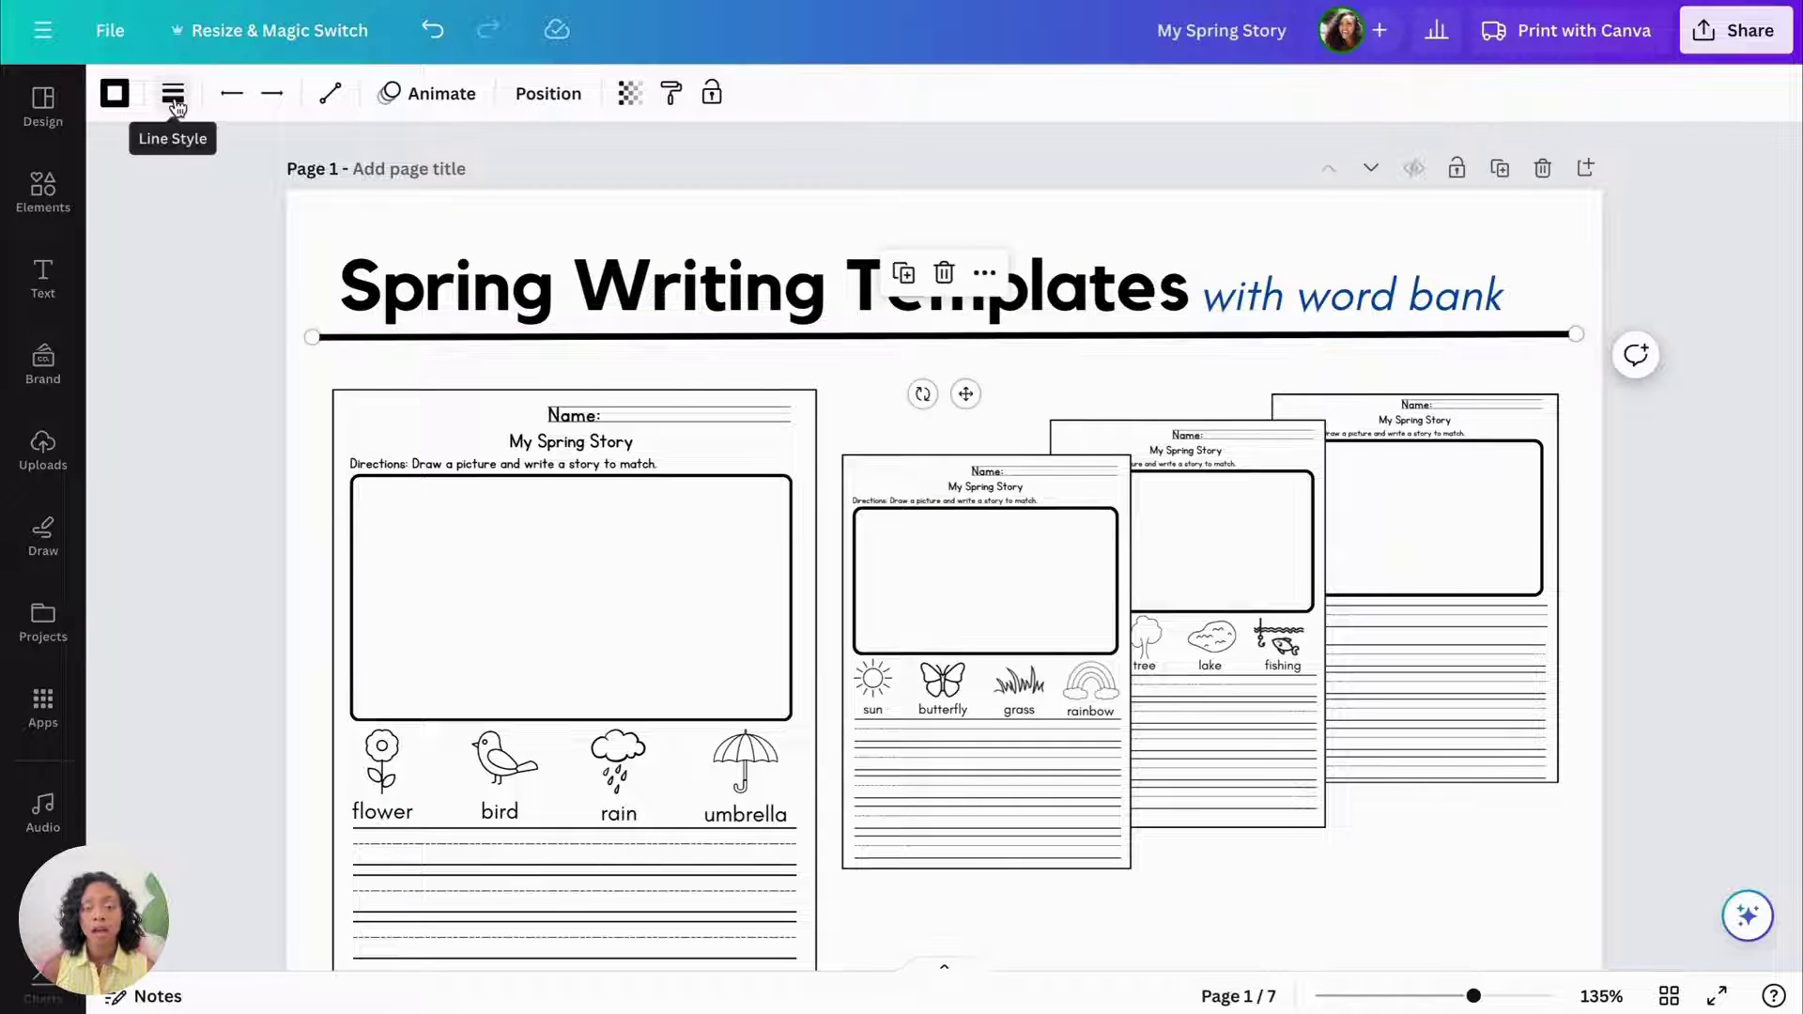
pyautogui.click(114, 93)
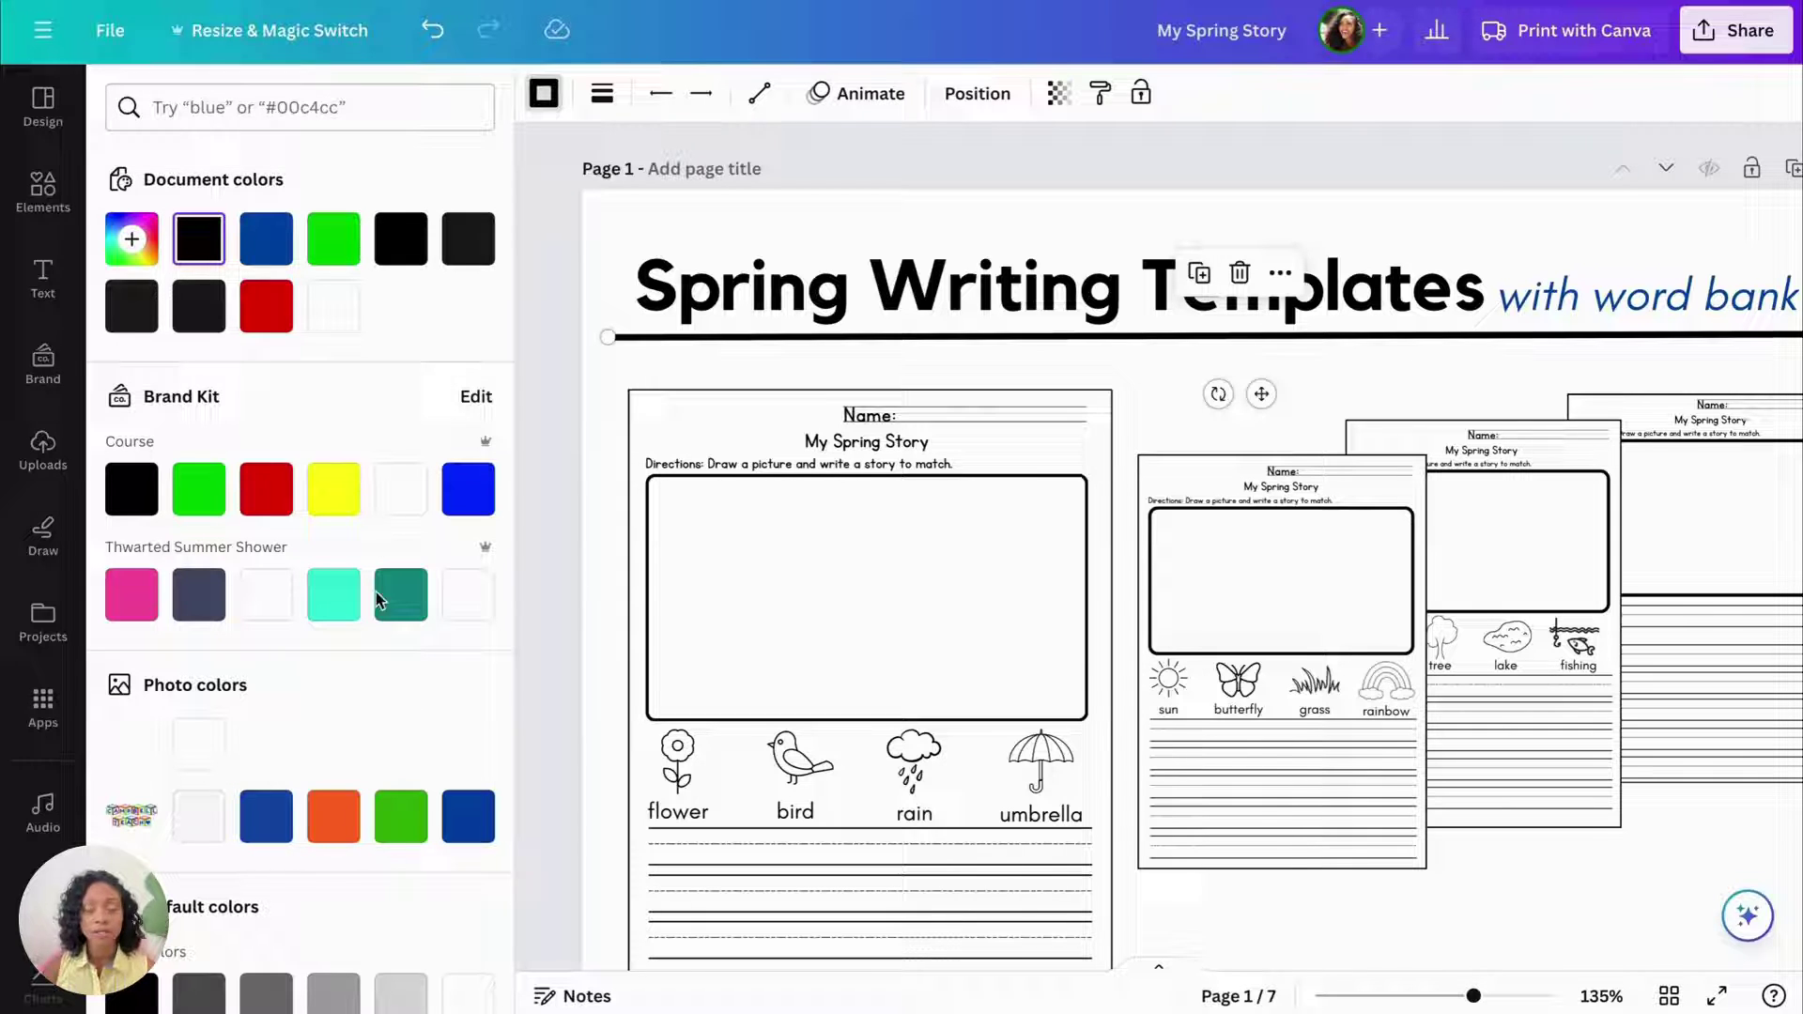
pyautogui.click(400, 817)
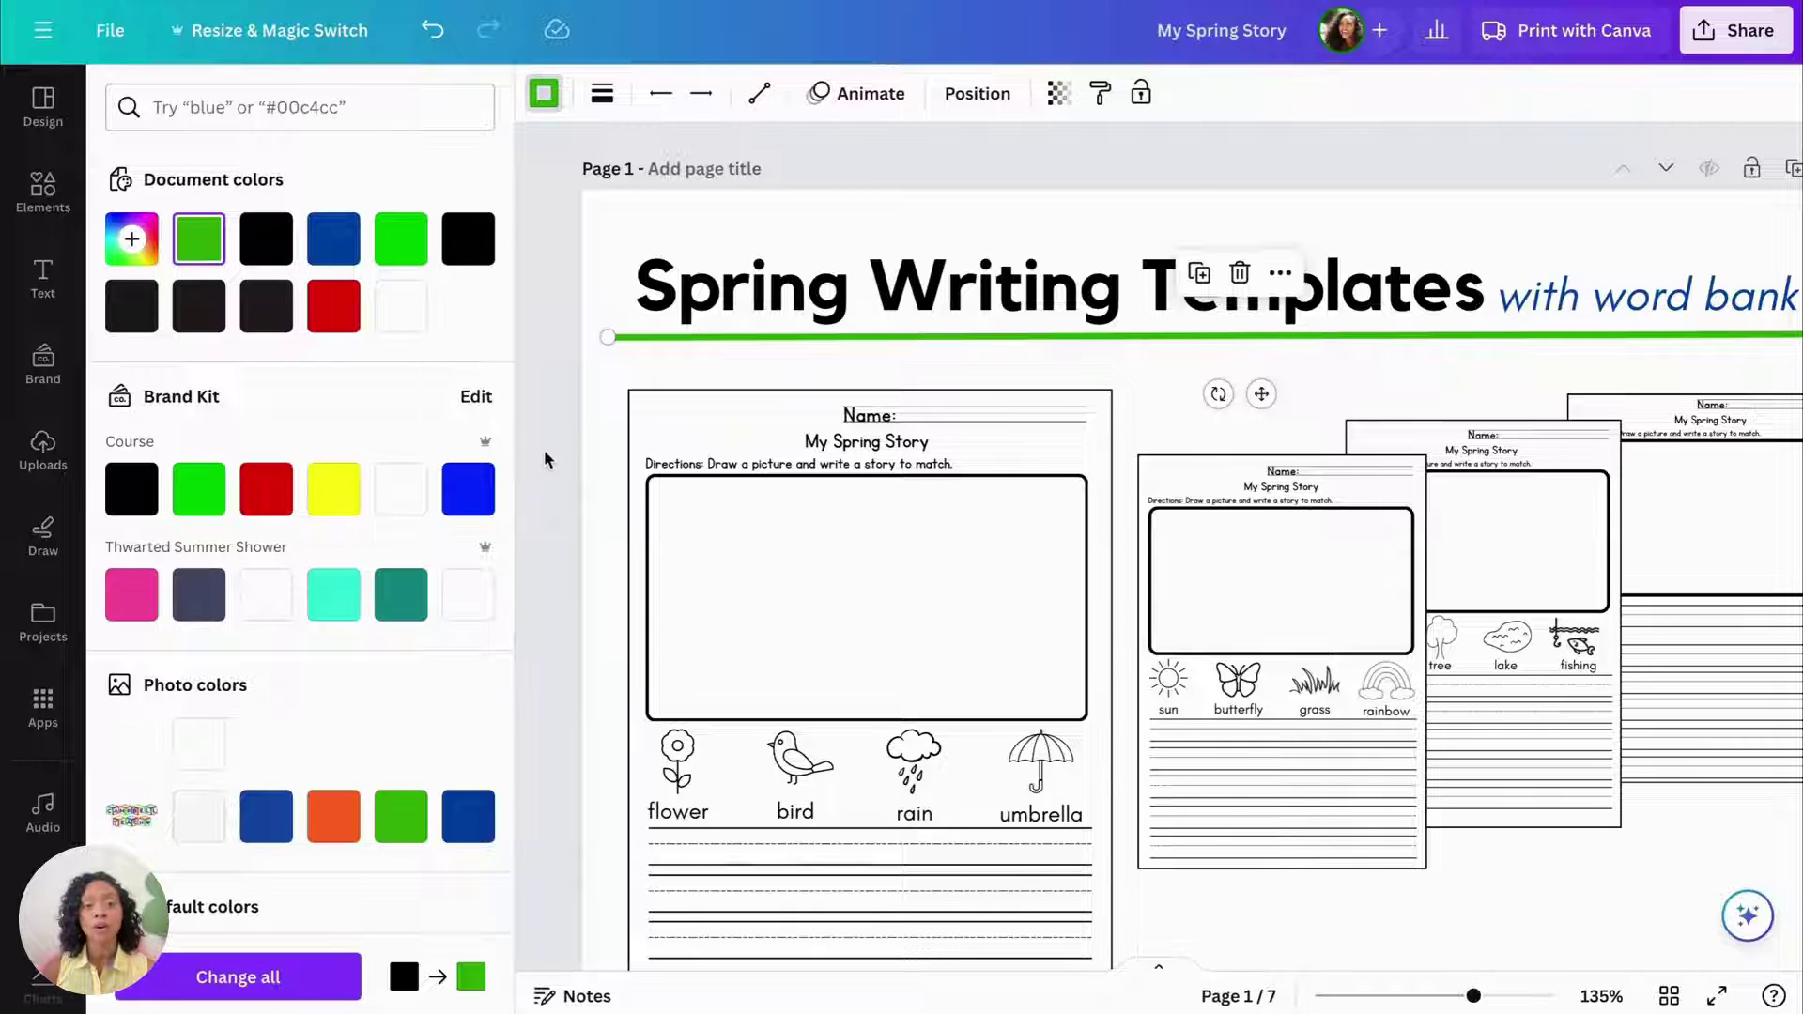
pyautogui.press('Escape')
pyautogui.click(212, 371)
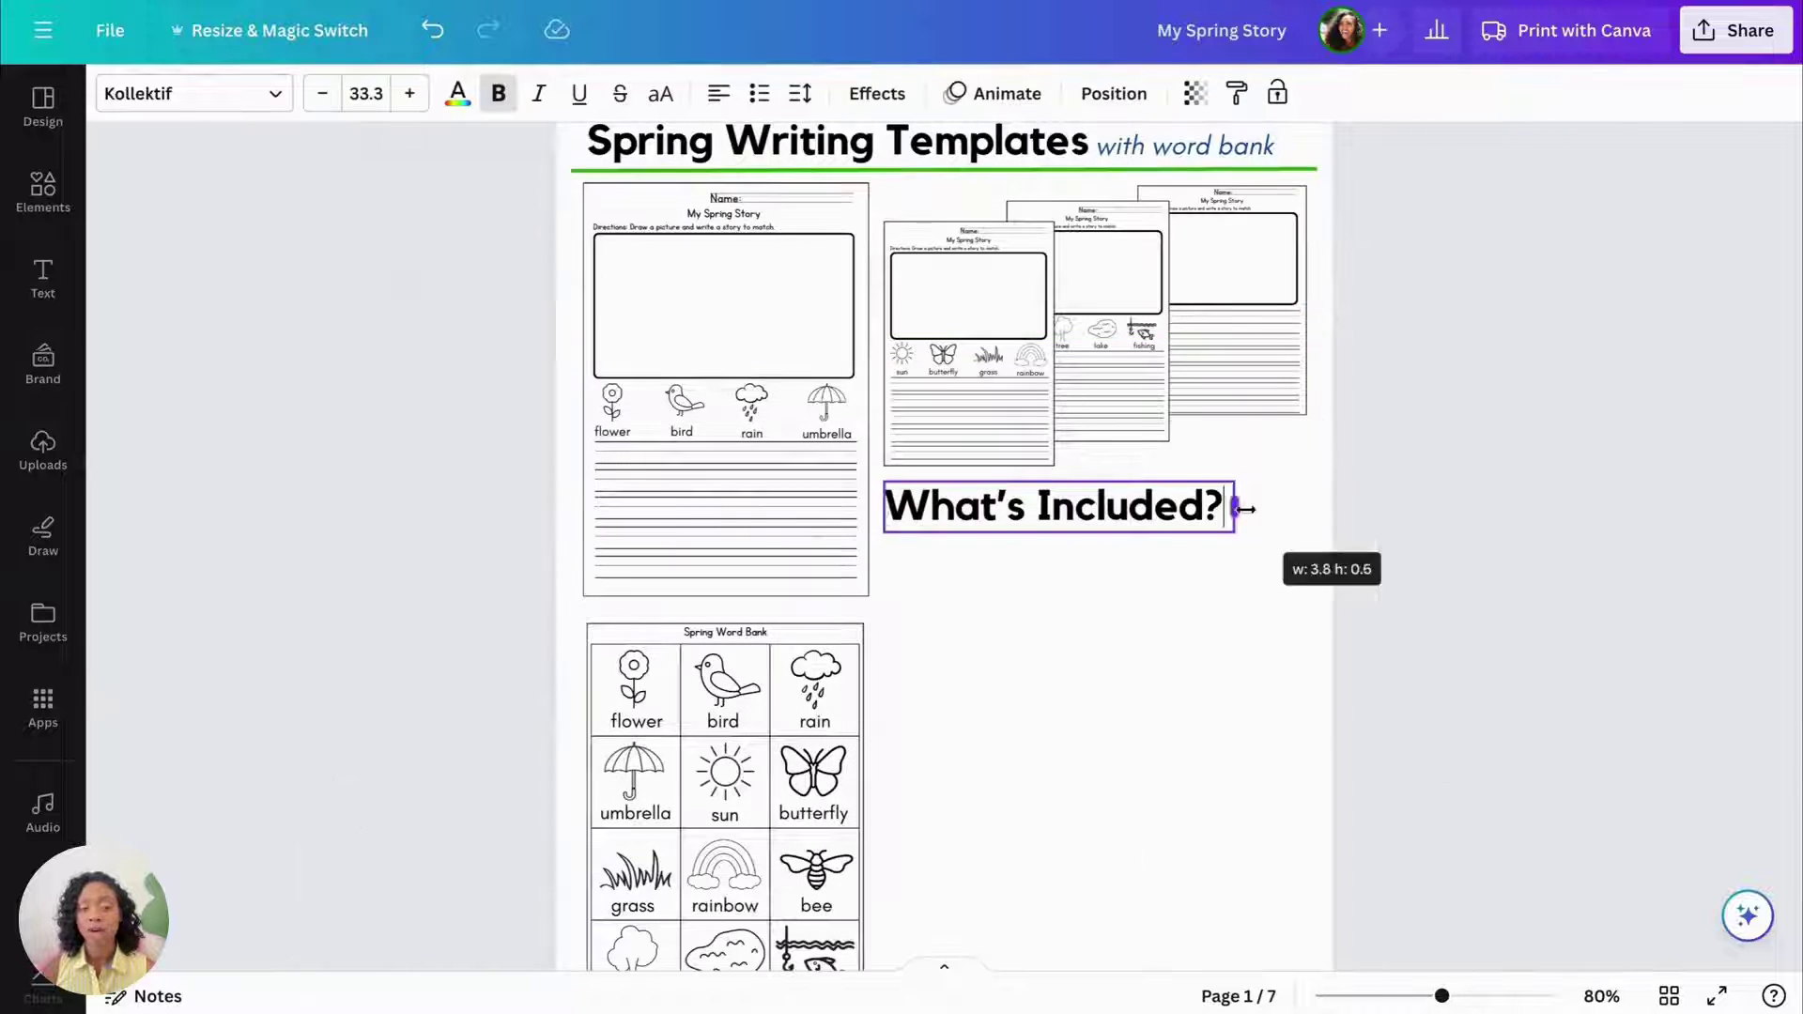
pyautogui.click(1158, 564)
# Duplicate the green line, shorten it under 'What's Included?', and recolour it red
pyautogui.click(1377, 161)
pyautogui.hotkey('ctrl', 'd')
pyautogui.moveTo(1377, 161); pyautogui.dragTo(1484, 550)
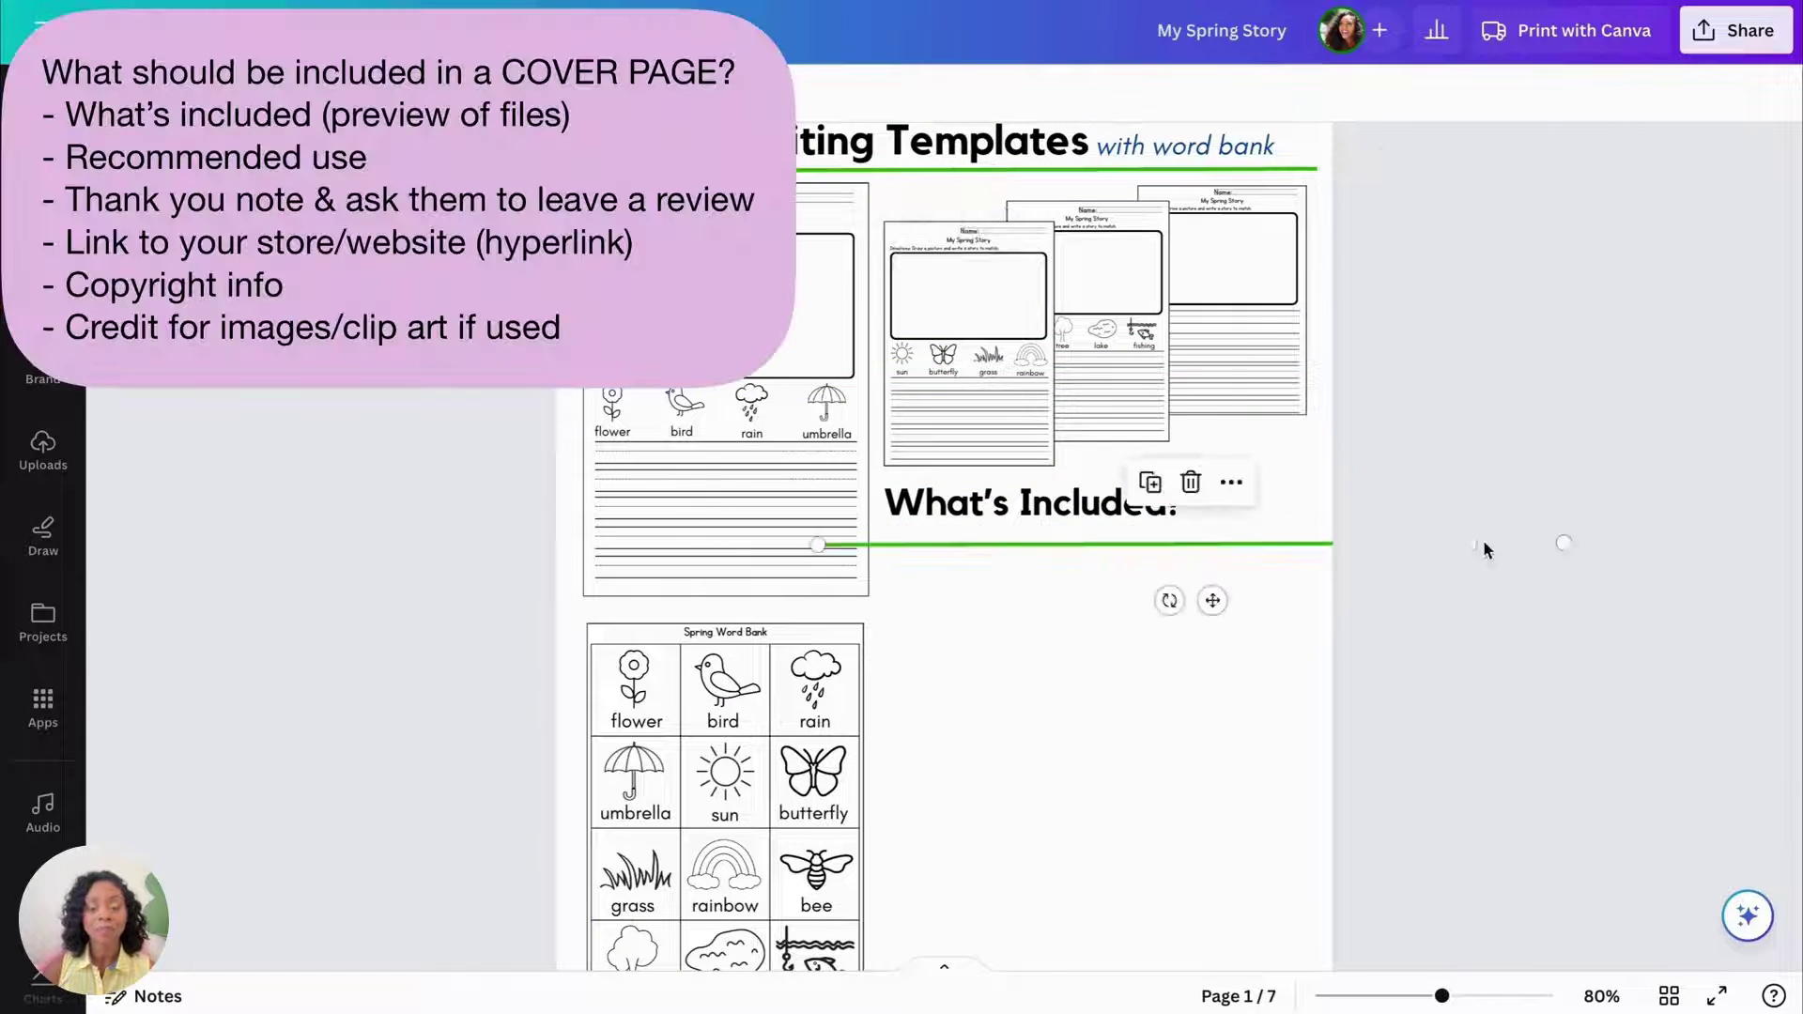
pyautogui.moveTo(818, 545); pyautogui.dragTo(942, 539)
pyautogui.moveTo(1563, 543); pyautogui.dragTo(1328, 551)
pyautogui.moveTo(1156, 597); pyautogui.dragTo(1122, 583)
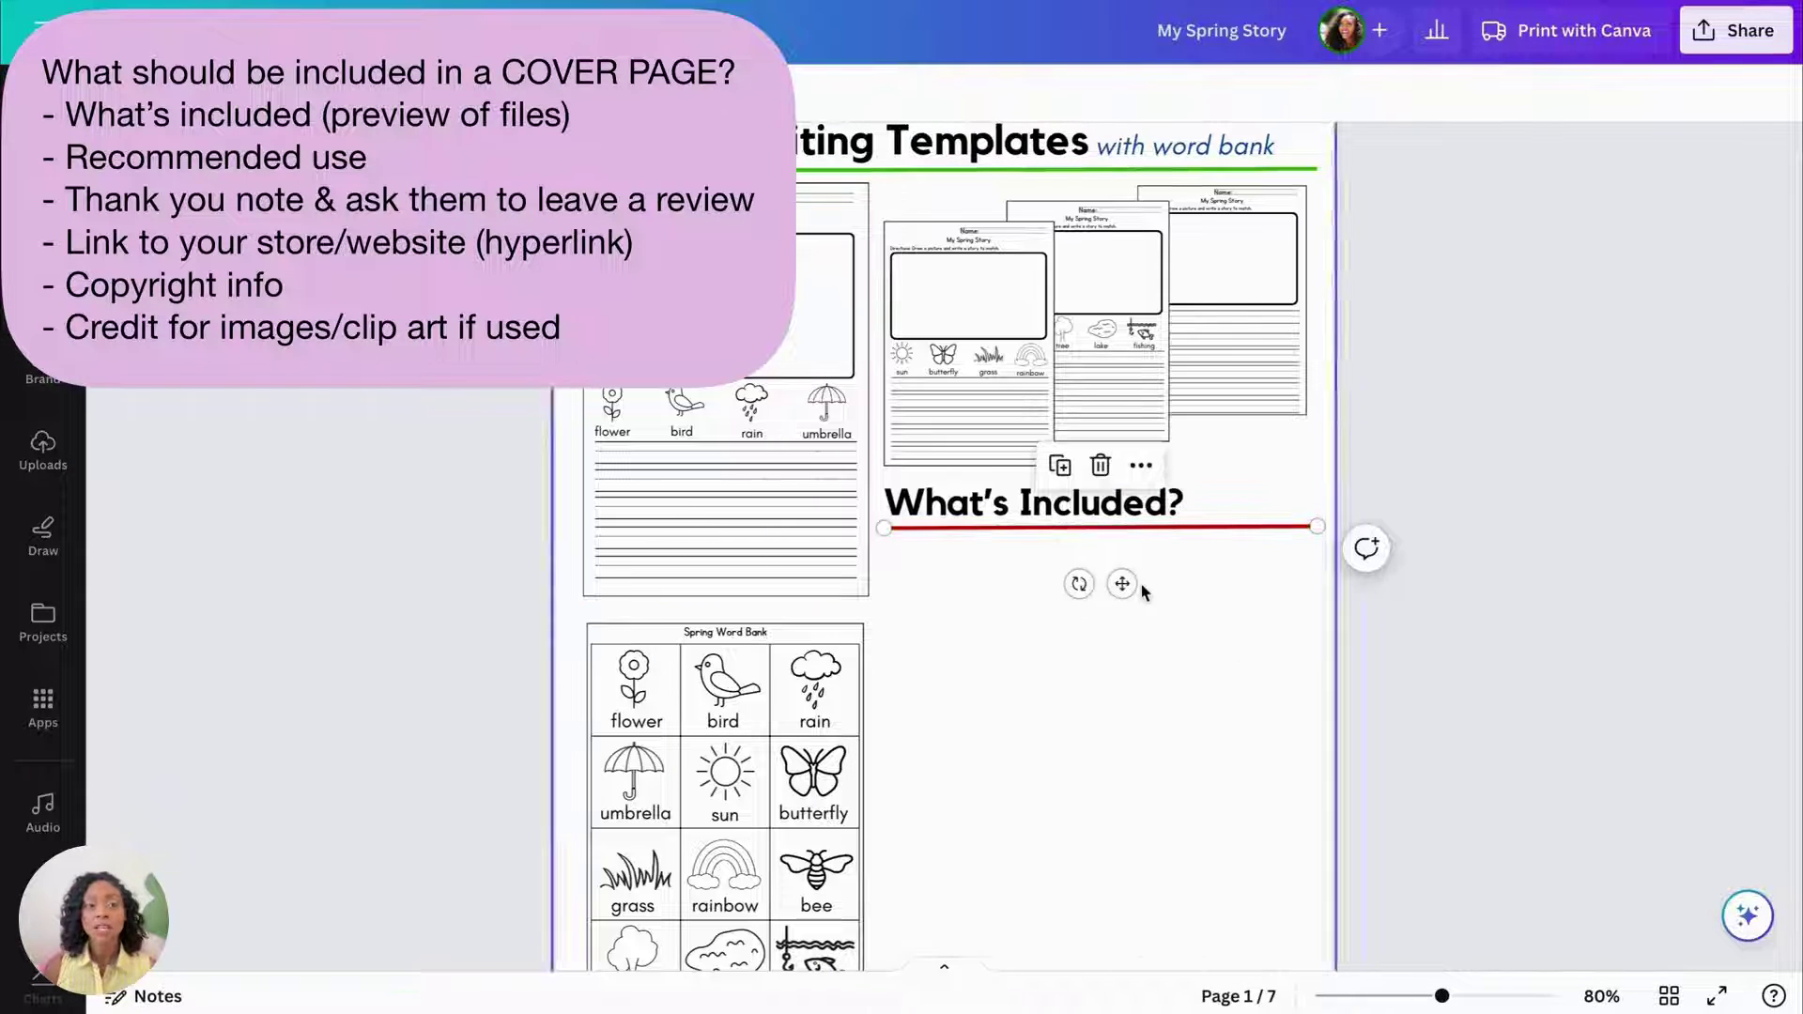
pyautogui.click(1228, 661)
# Add the '4 Writing Pages' item with 'with scaffolded lines' and word bank bullets
pyautogui.write('t')
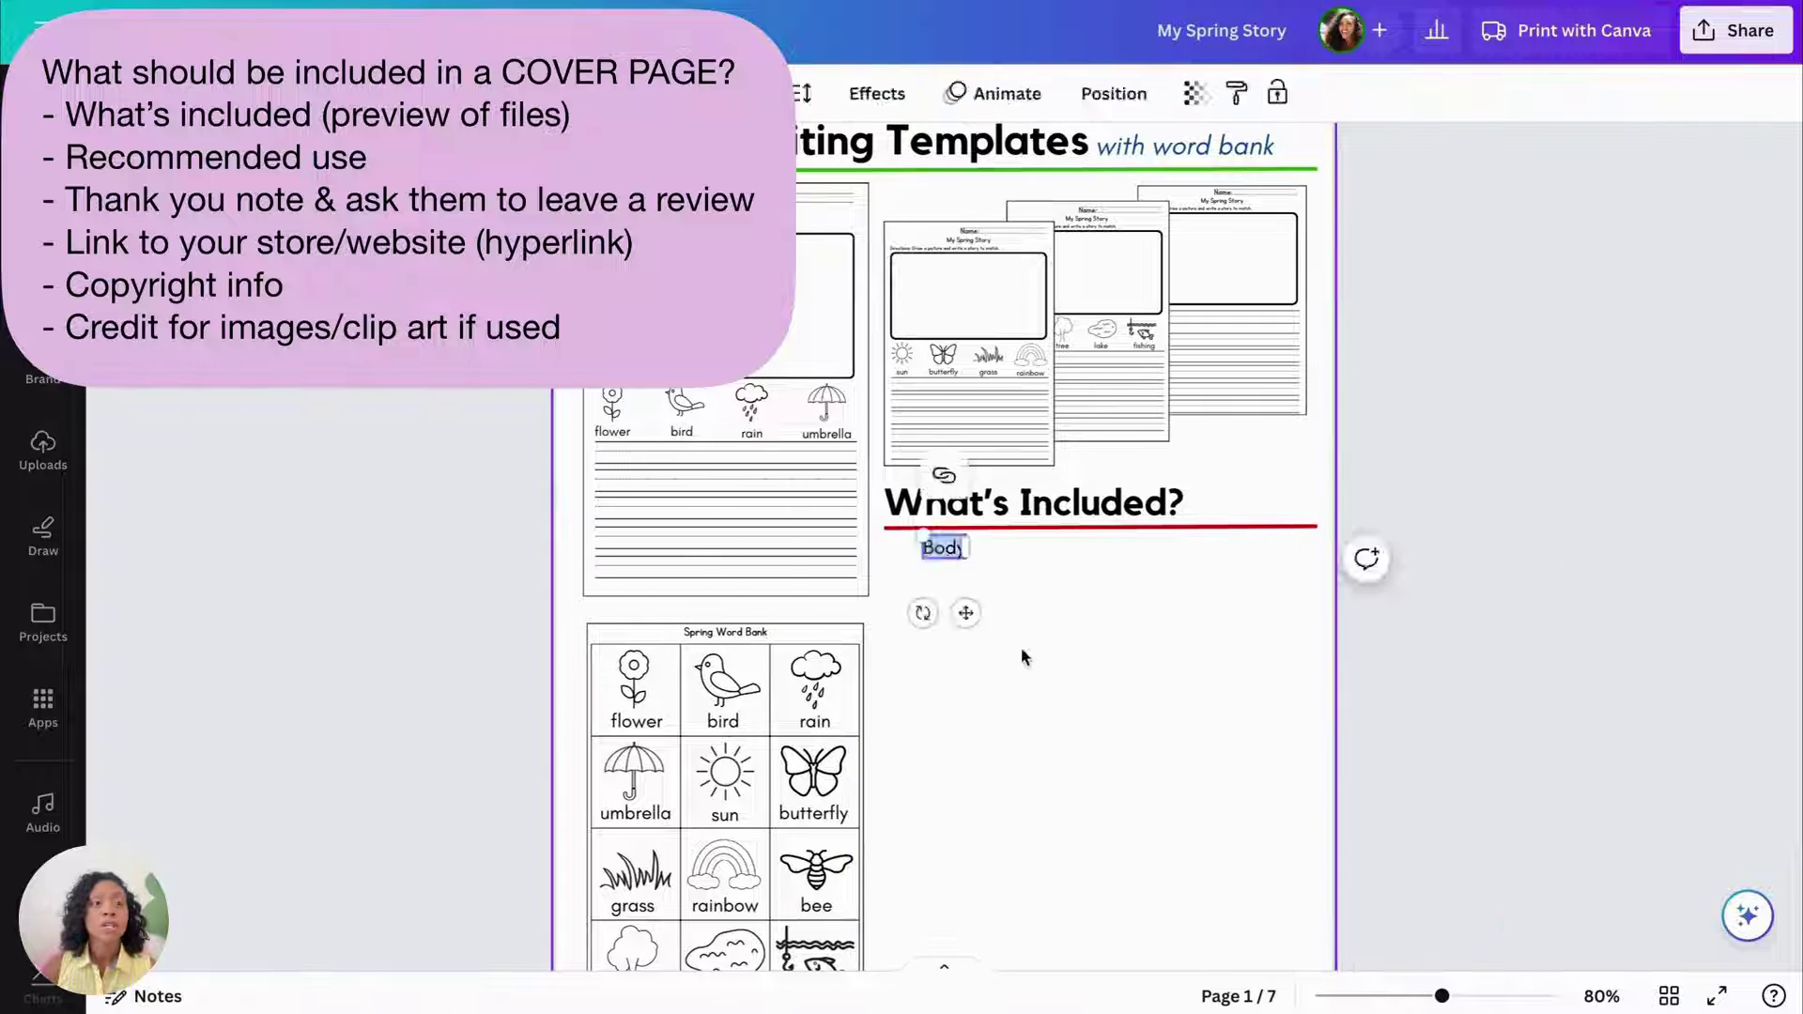
pyautogui.write('4 Writing Pagest')
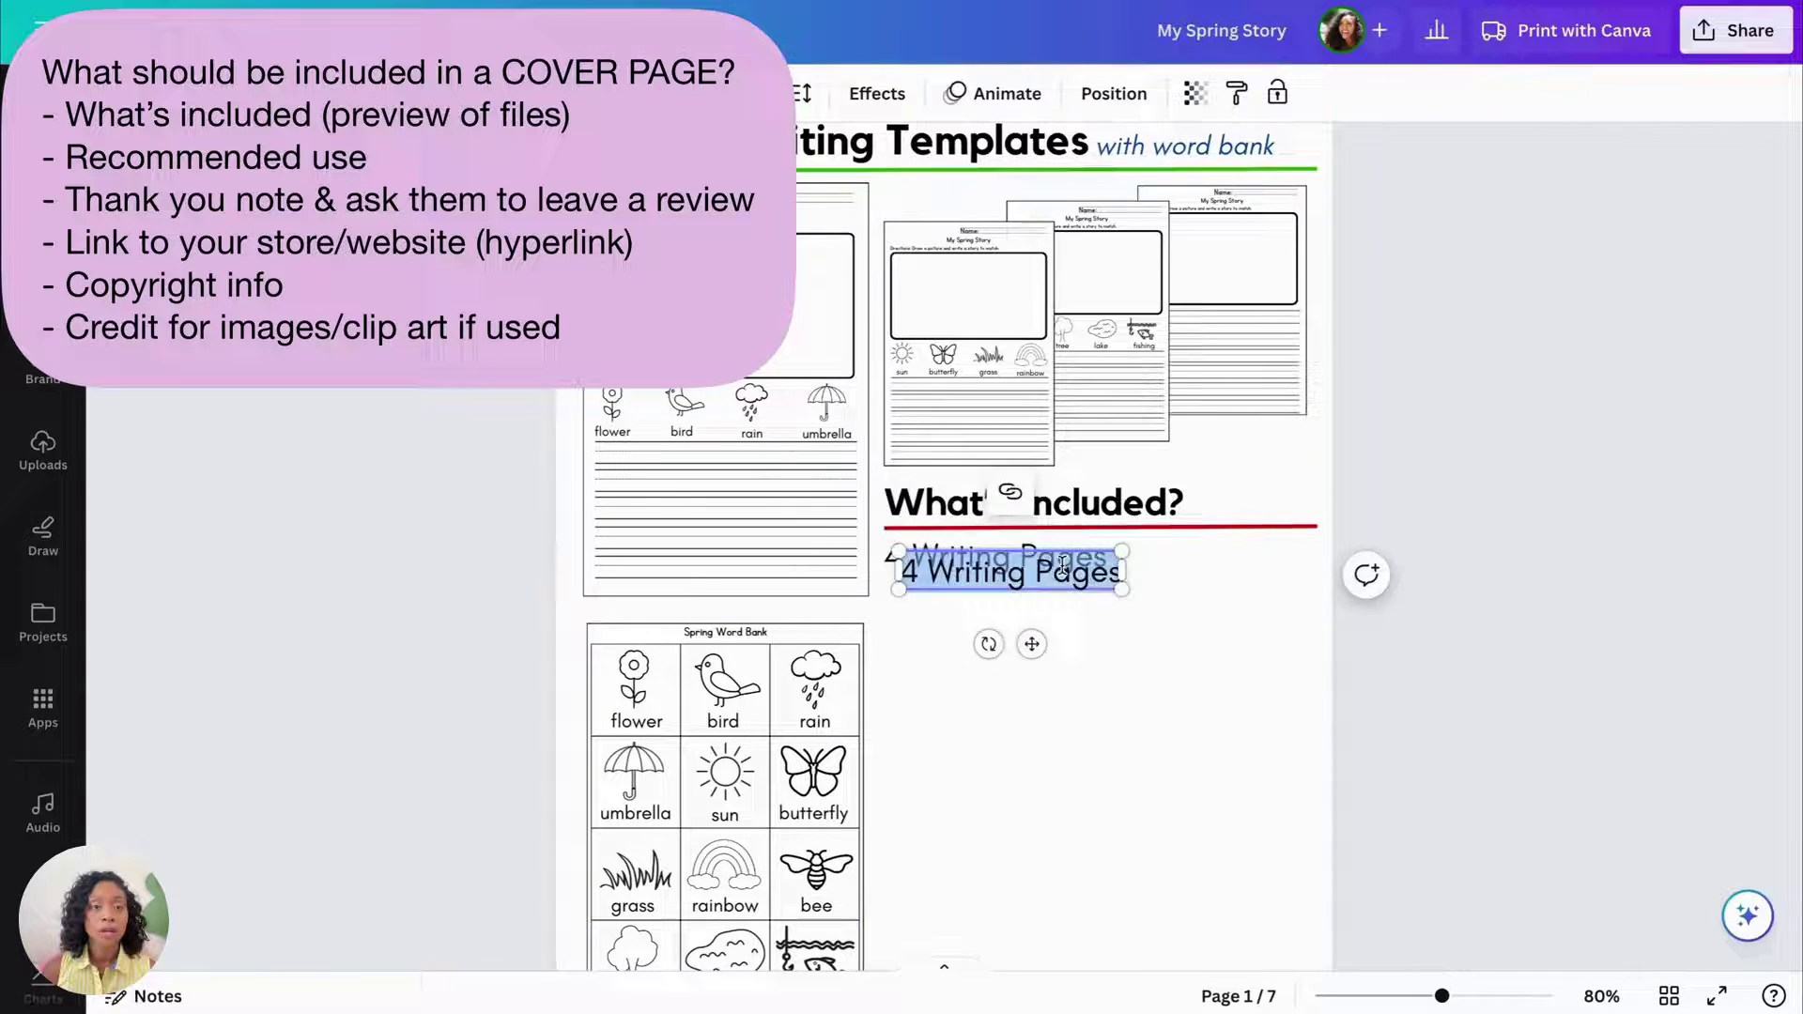
pyautogui.write('with scaffolded lines')
pyautogui.moveTo(899, 601); pyautogui.dragTo(1120, 547)
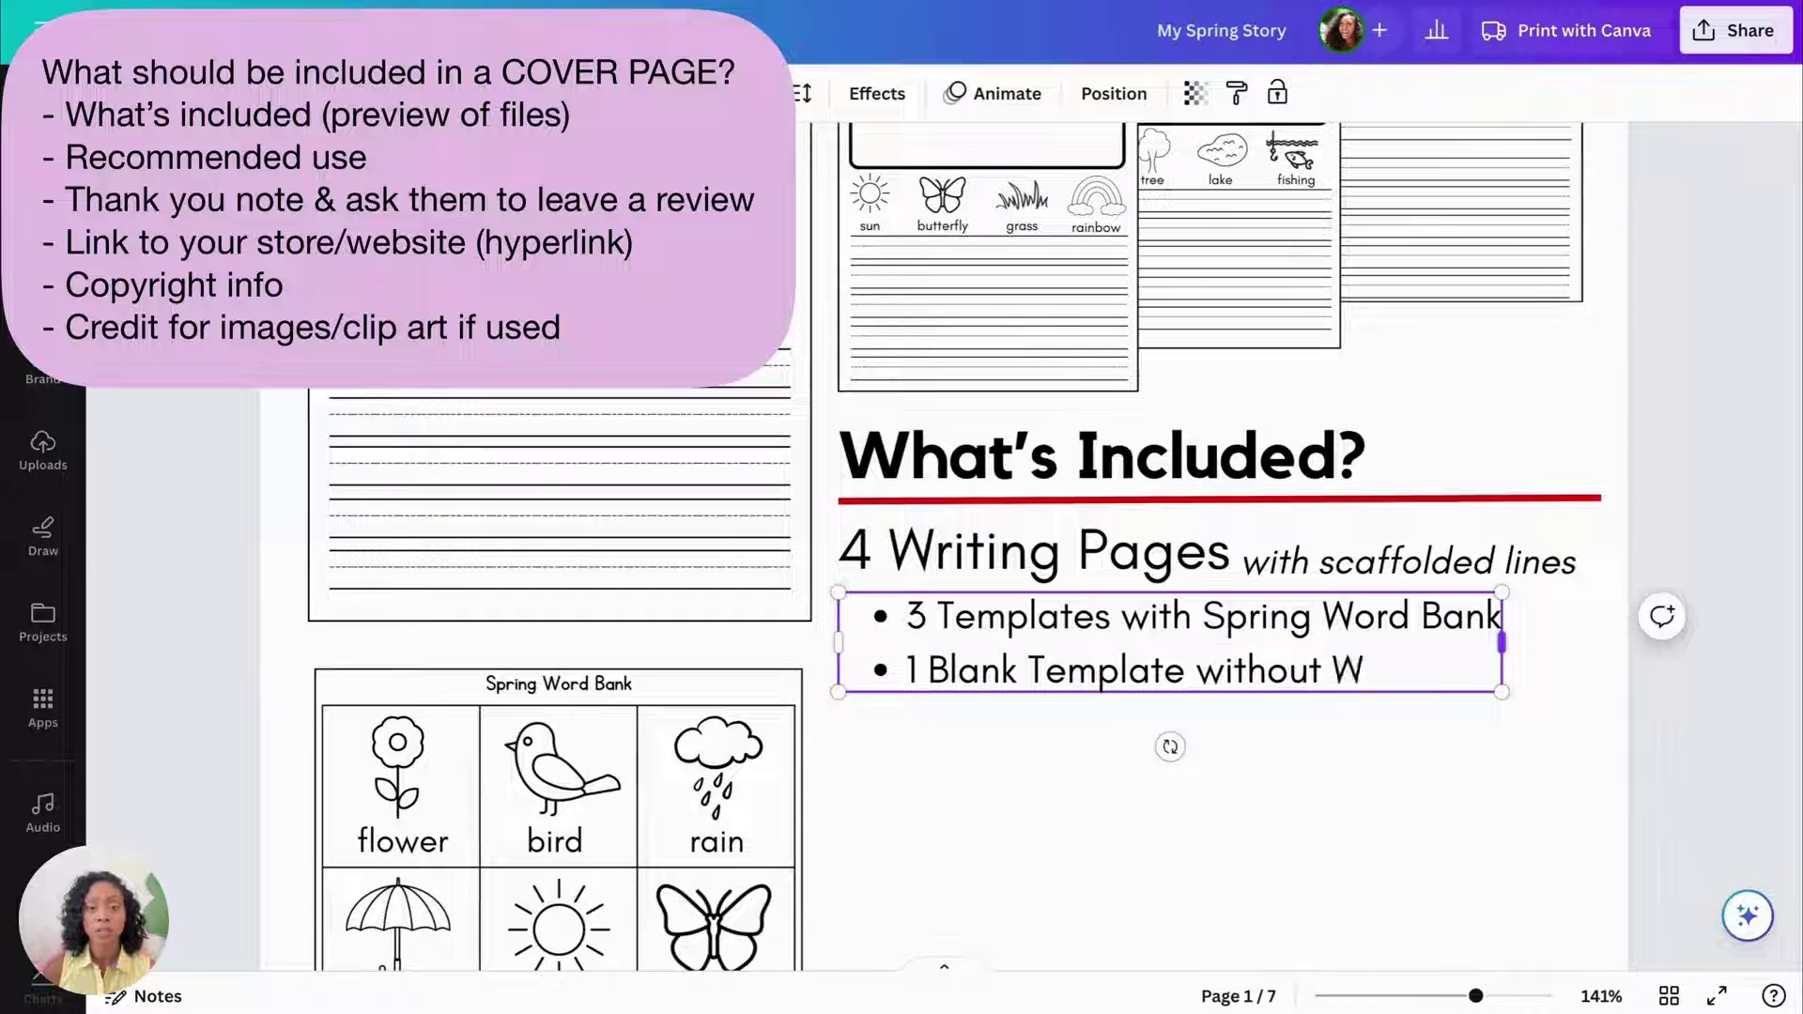
pyautogui.write('ord Bank')
pyautogui.click(1559, 785)
# Copy the item heading below and change it to 'Spring Word Bank Page'
pyautogui.scroll(-1, 1558, 785)
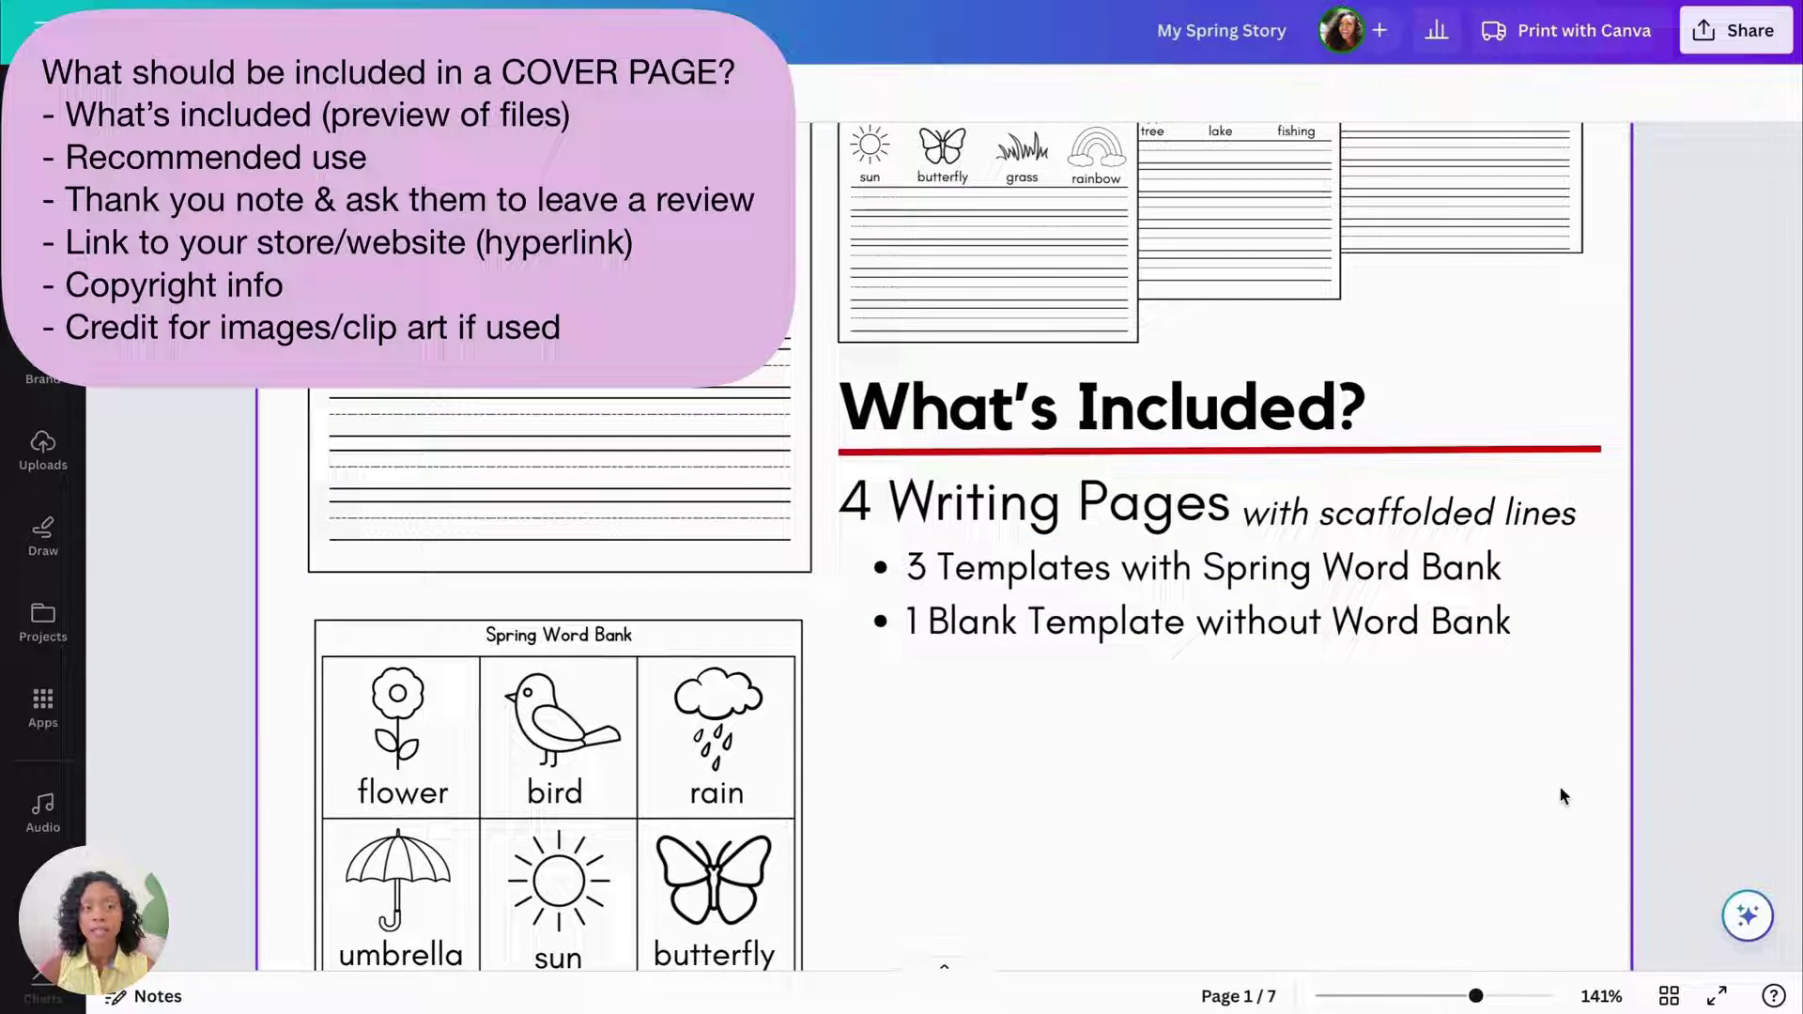
pyautogui.moveTo(1053, 504); pyautogui.dragTo(1053, 688)
pyautogui.doubleClick(1054, 688)
pyautogui.hotkey('ctrl', 'a')
pyautogui.write('Spring Word Bank Page')
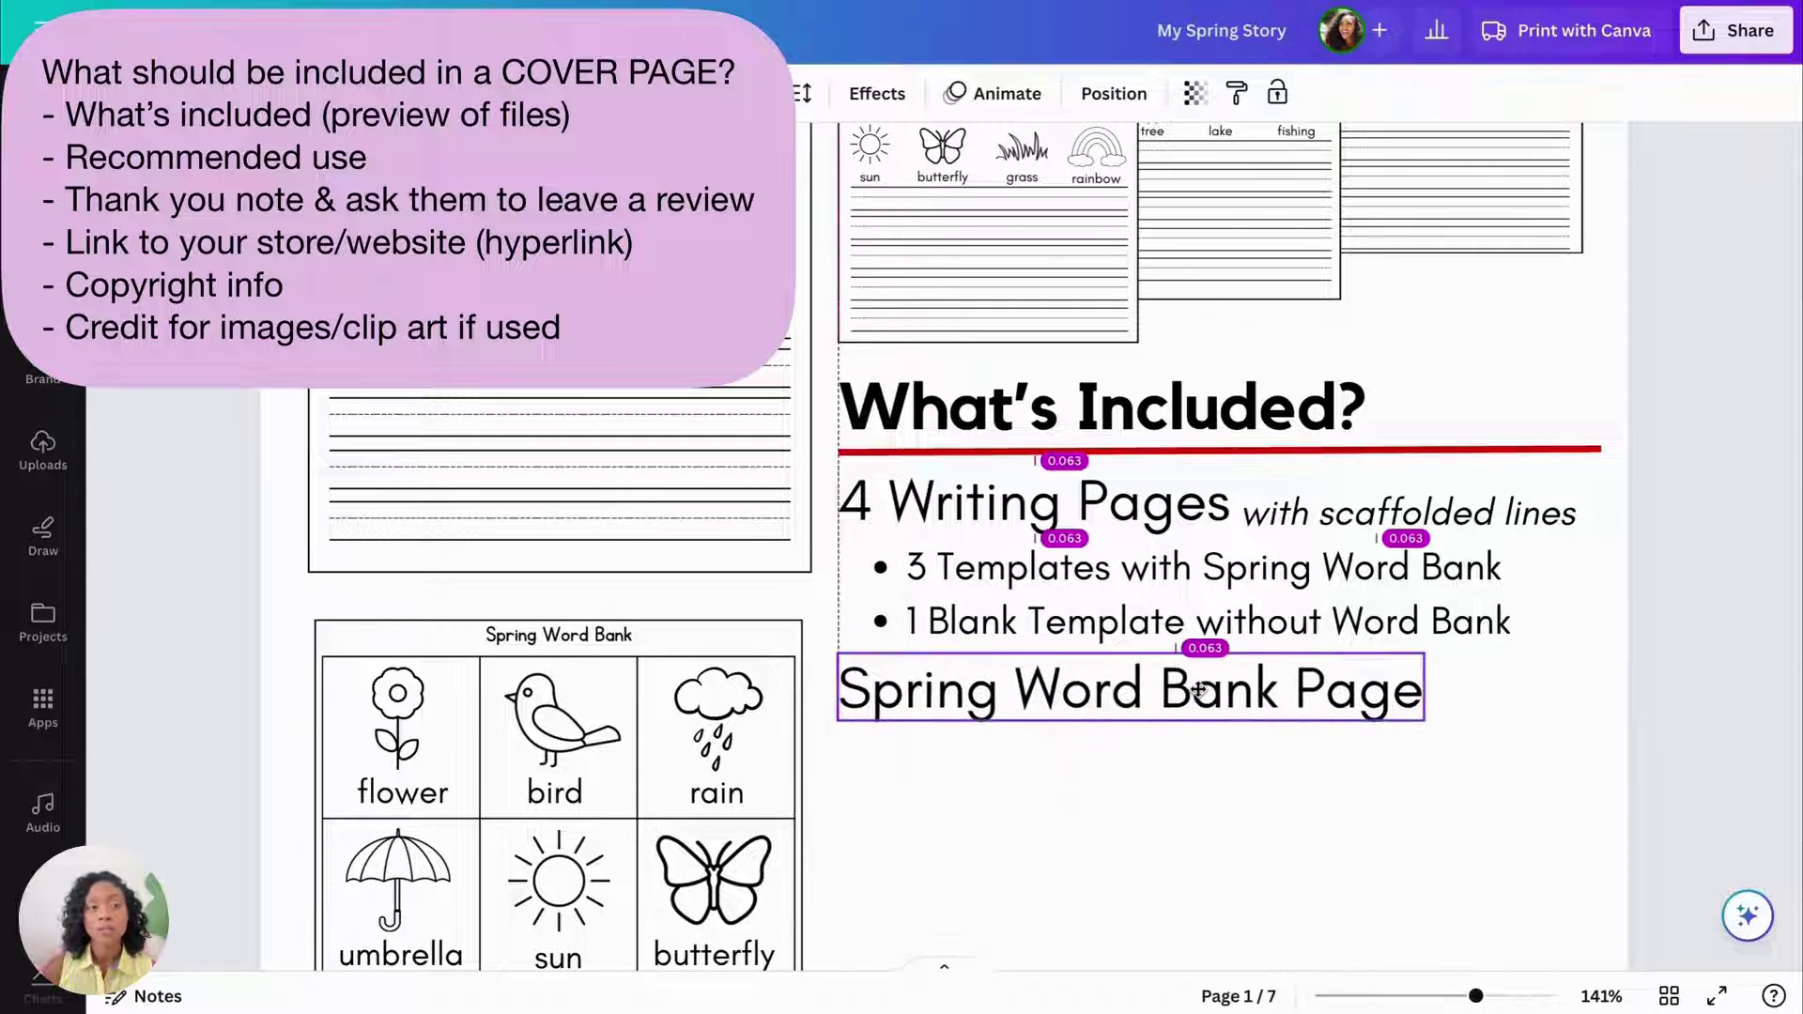
pyautogui.click(1342, 859)
# Copy the bullet list under it and rewrite it as '12 images with corresponding images'
pyautogui.scroll(-2, 1343, 859)
pyautogui.click(1212, 419)
pyautogui.moveTo(1211, 420); pyautogui.dragTo(1211, 560)
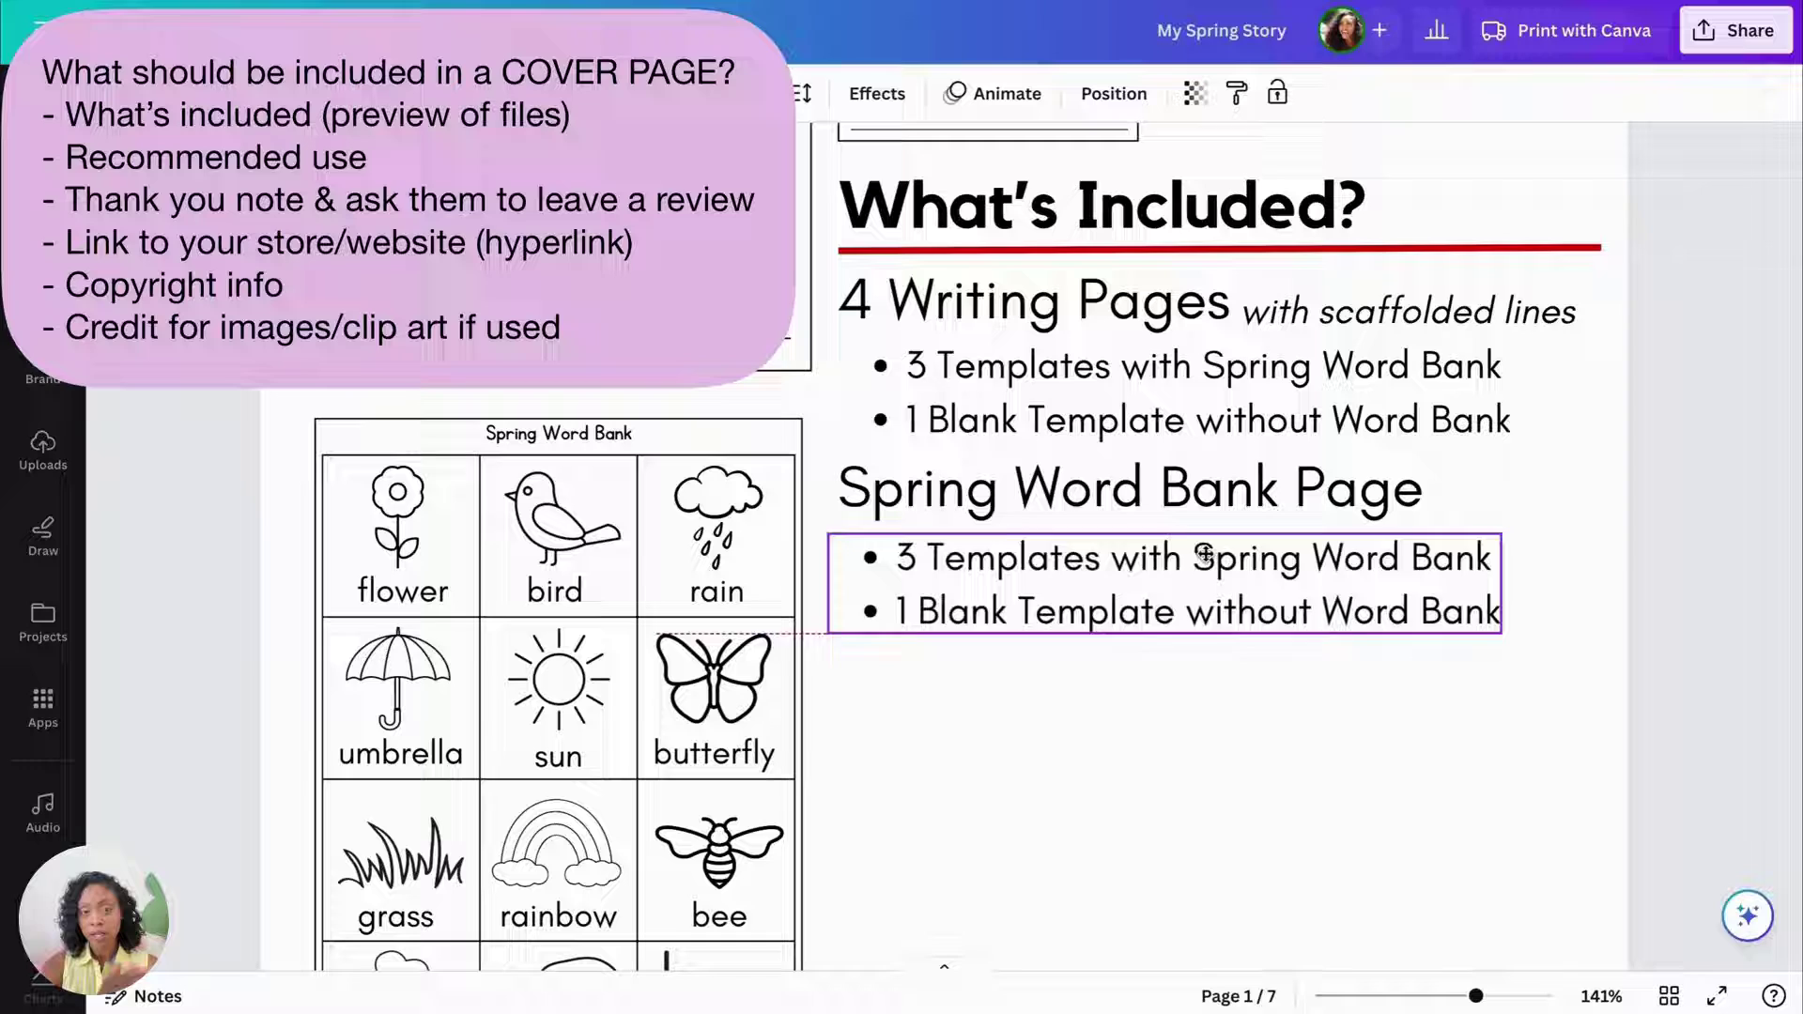
pyautogui.doubleClick(1211, 560)
pyautogui.hotkey('ctrl', 'a')
pyautogui.write('12 images with corress')
pyautogui.press('BackSpace')
pyautogui.write('ponding images')
pyautogui.press('BackSpace')
pyautogui.press('BackSpace')
pyautogui.press('BackSpace')
pyautogui.press('BackSpace')
pyautogui.press('BackSpace')
pyautogui.press('BackSpace')
pyautogui.press('BackSpace')
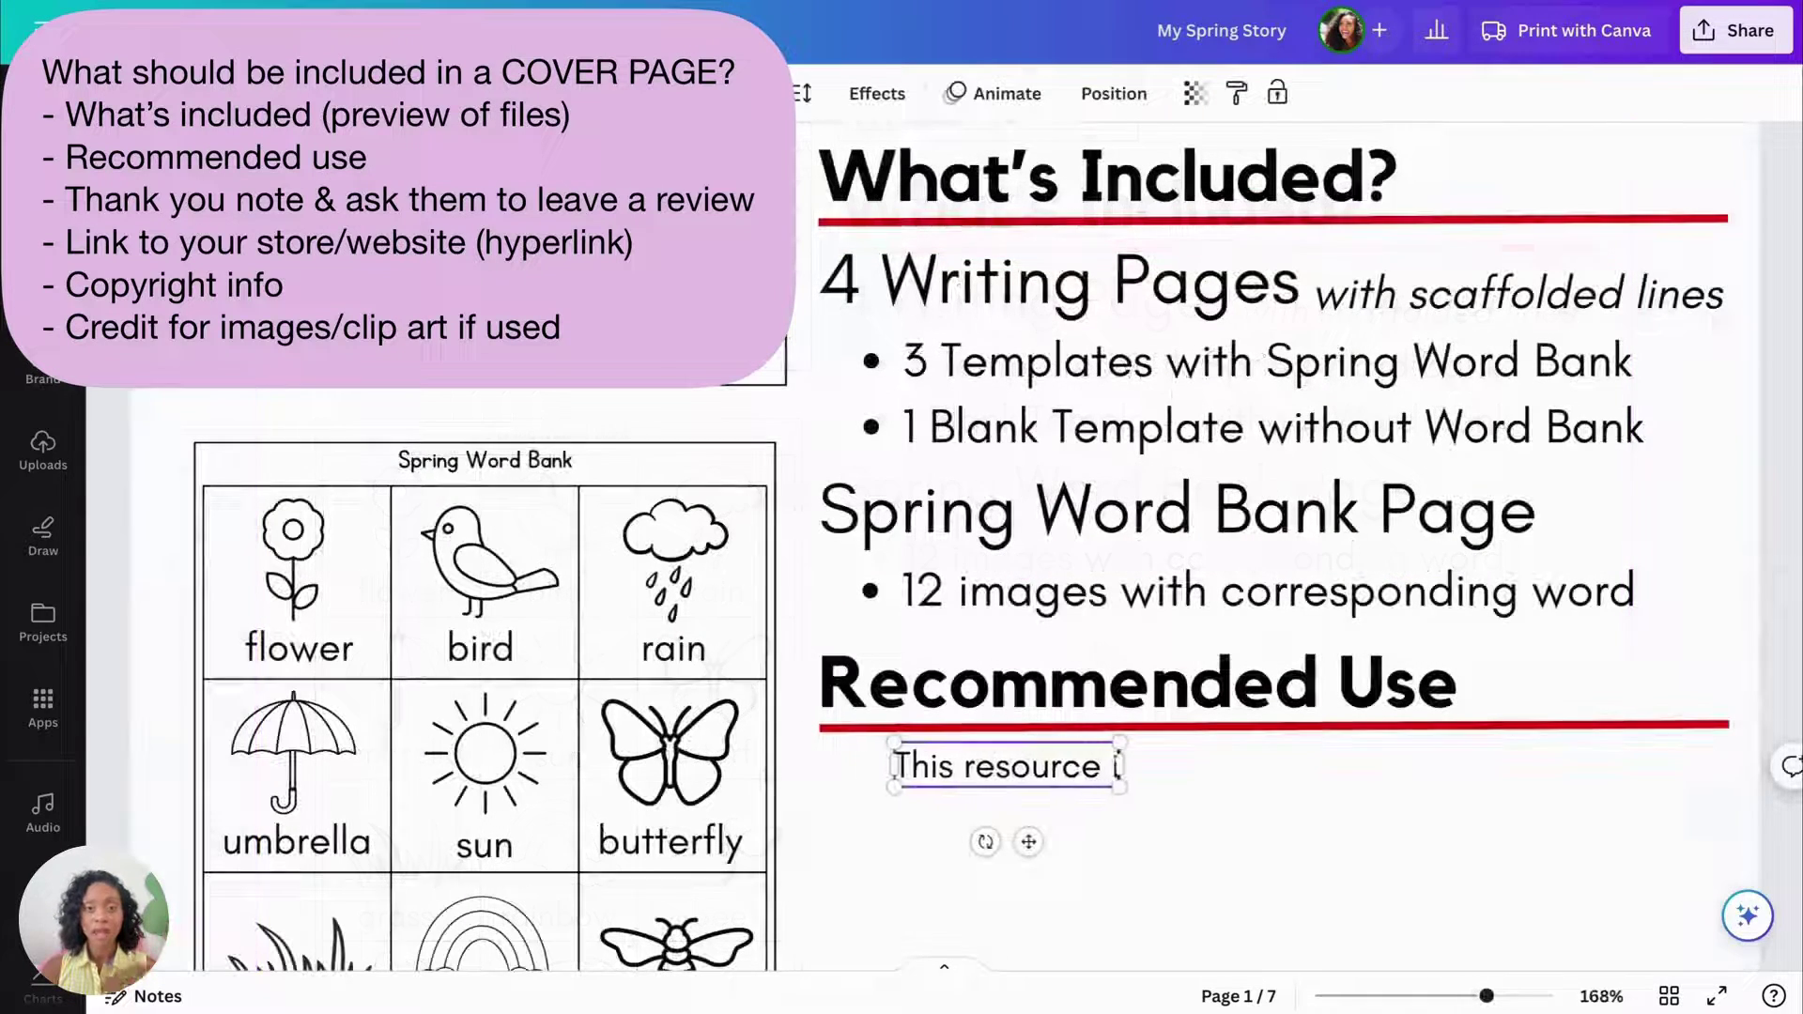
# Type the paragraph's opening on drawing a picture and writing a matching story; fit its width and spacing
pyautogui.write('s designed to support you')
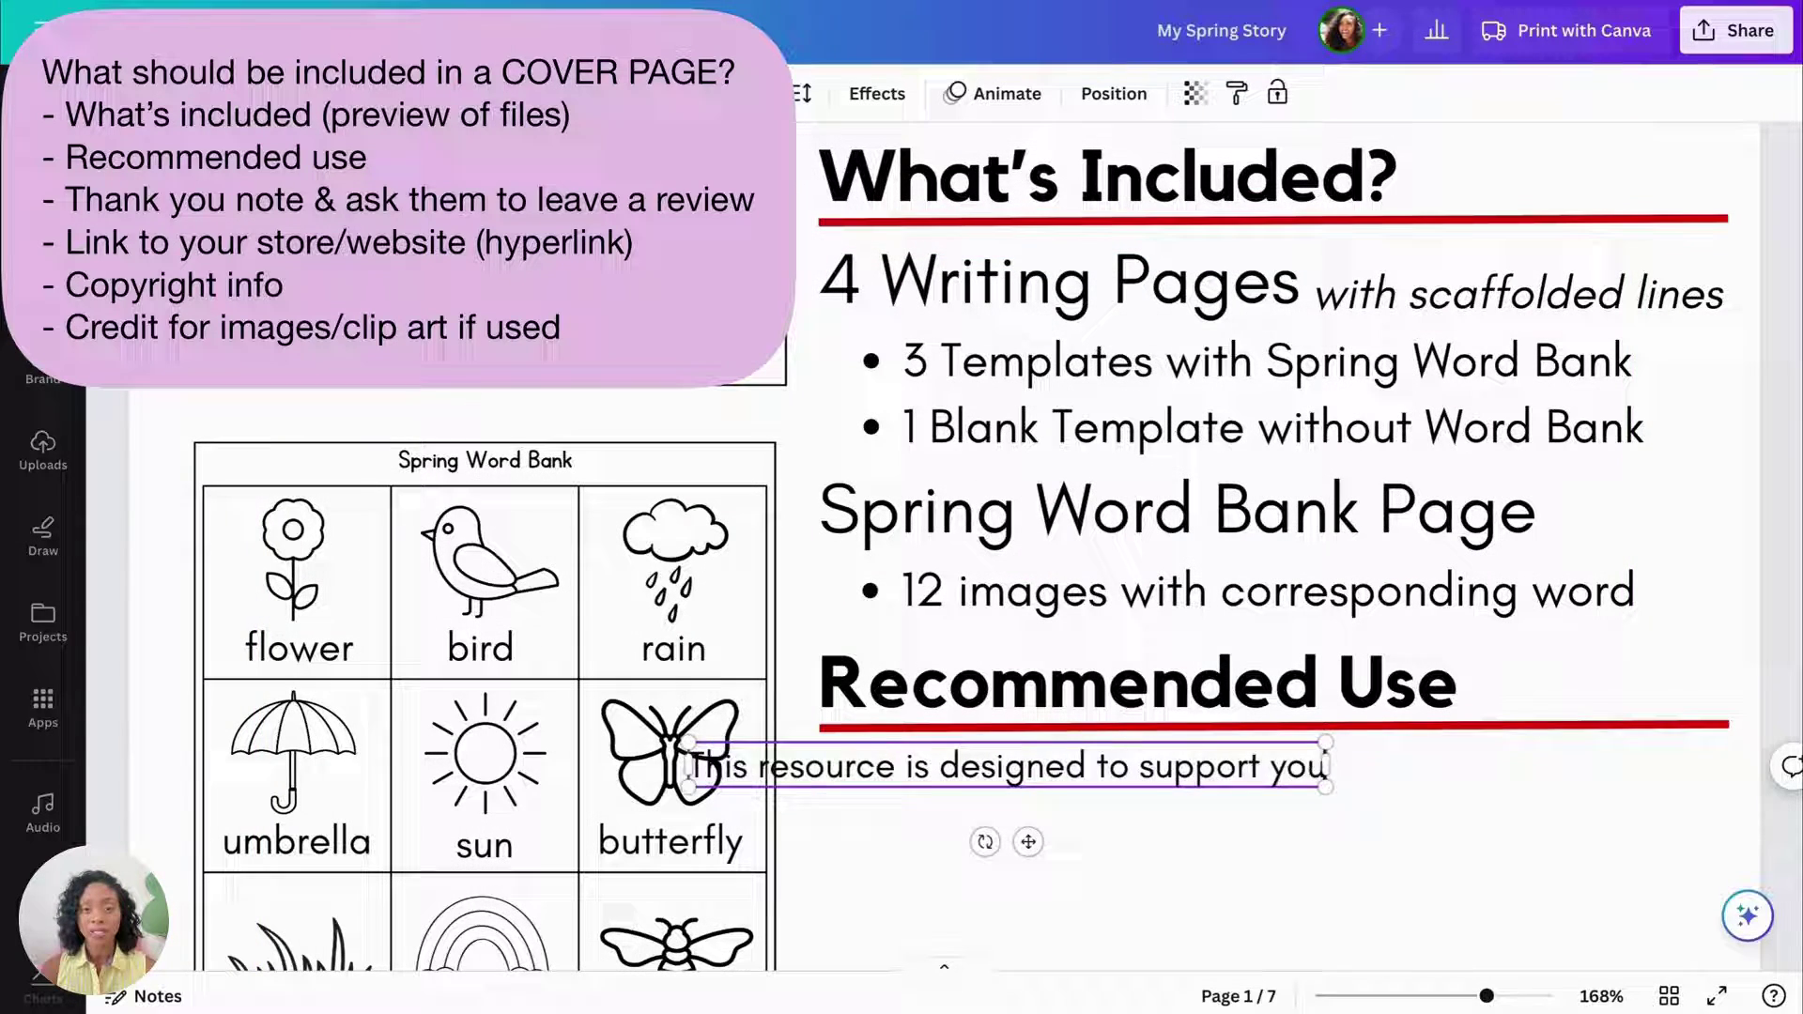
pyautogui.write('r students with drawing a picture and writing a story to match.')
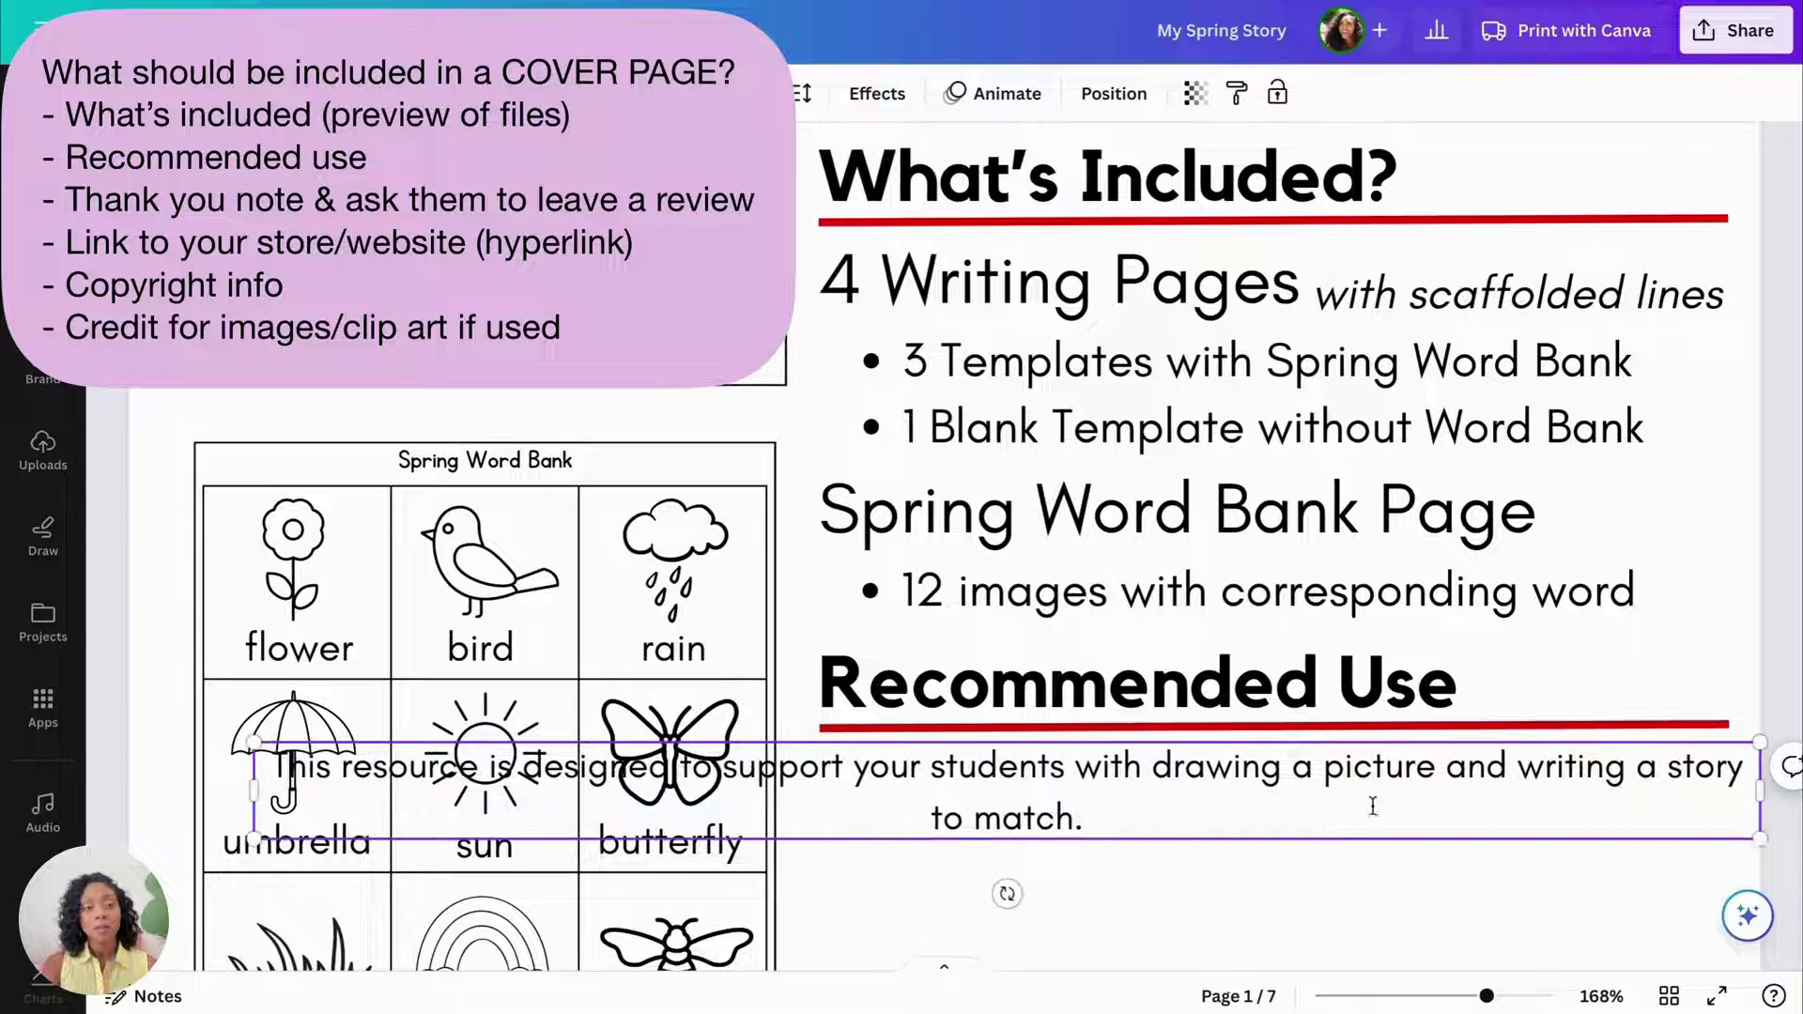
pyautogui.moveTo(1760, 791); pyautogui.dragTo(1085, 817)
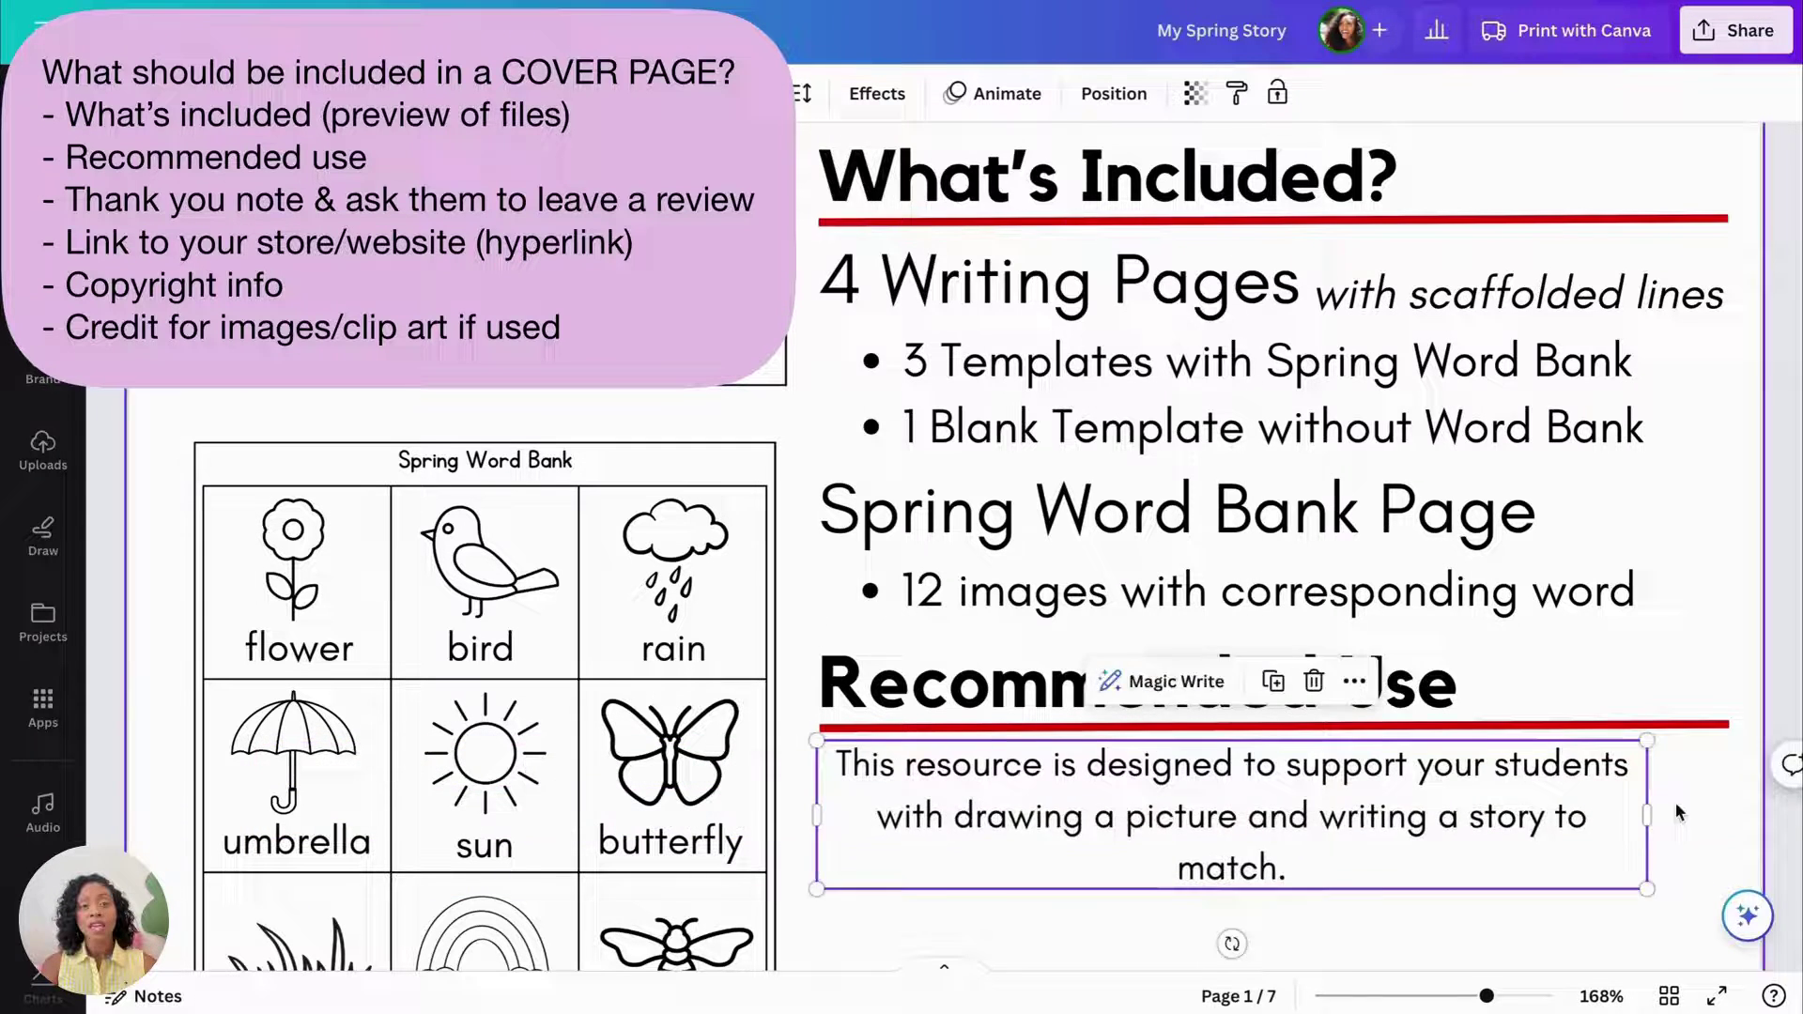
pyautogui.moveTo(1647, 815); pyautogui.dragTo(1729, 784)
pyautogui.click(803, 93)
pyautogui.moveTo(925, 250); pyautogui.dragTo(877, 250)
pyautogui.click(1618, 810)
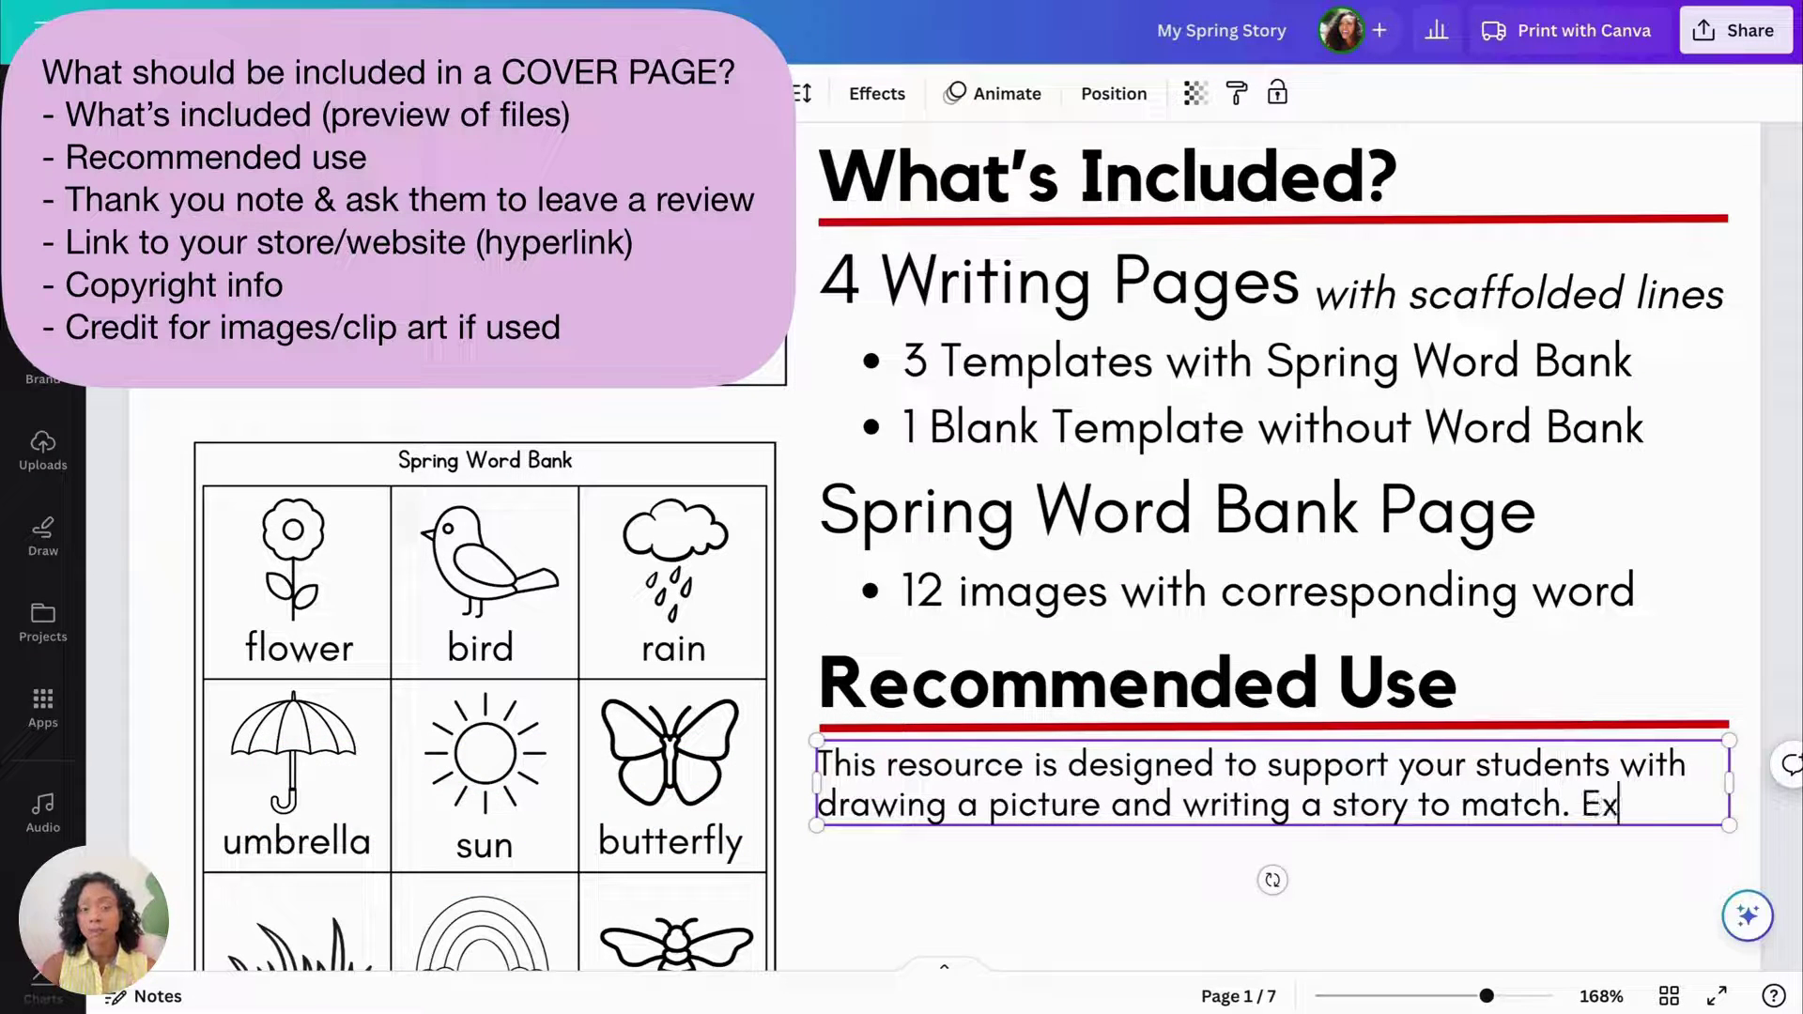
# Finish the paragraph about teaching the word blanks and using it in a themed writing center
pyautogui.write('plicitly teach your scholars ')
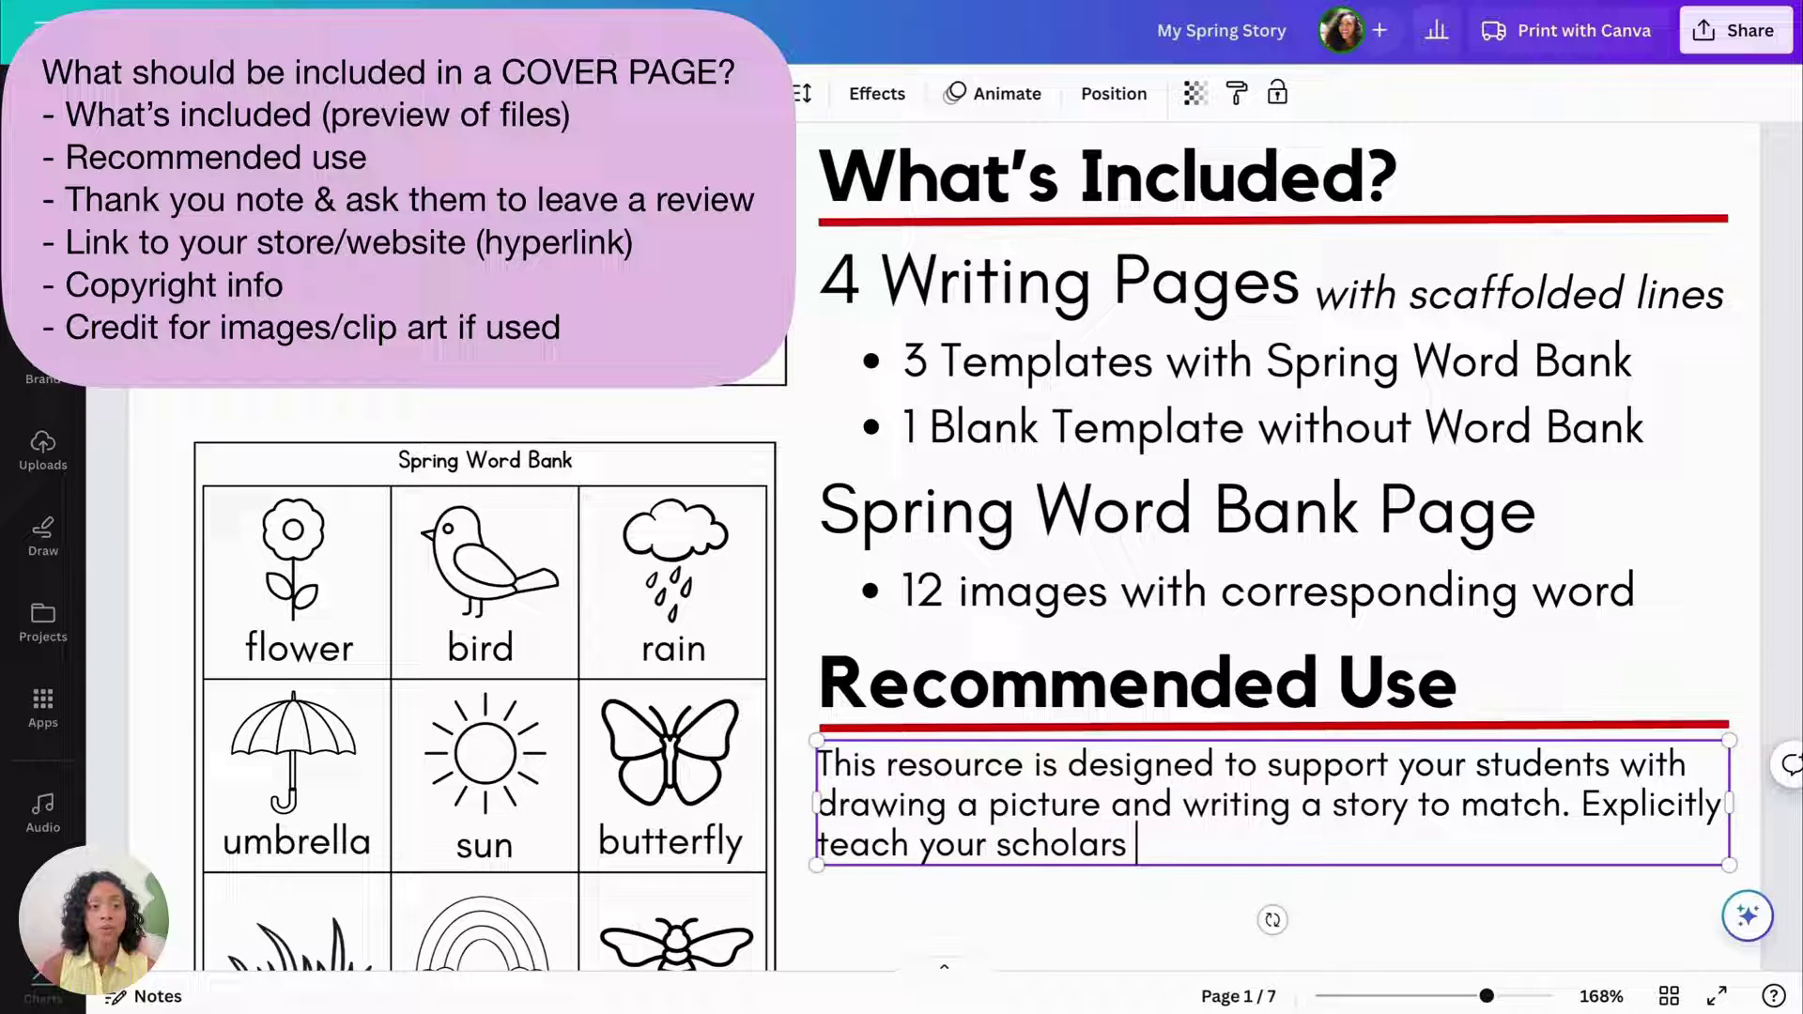
pyautogui.write('ho')
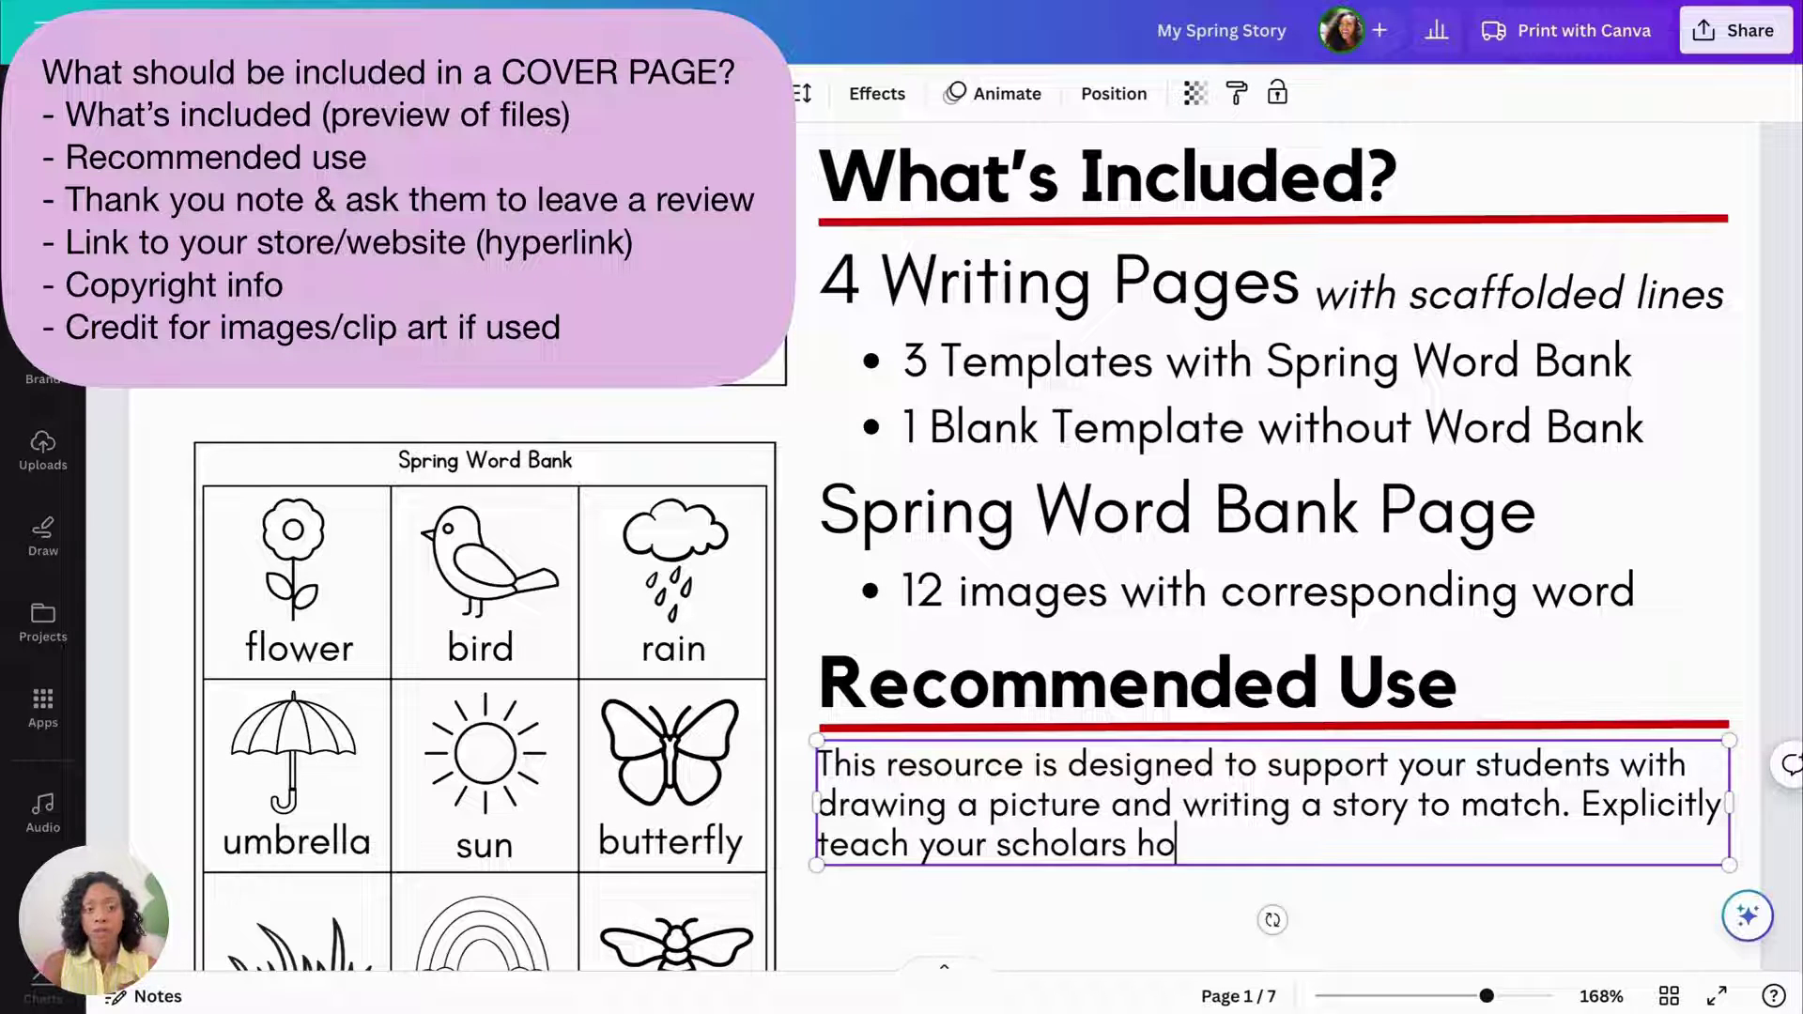
pyautogui.write('w to use the word blanks included')
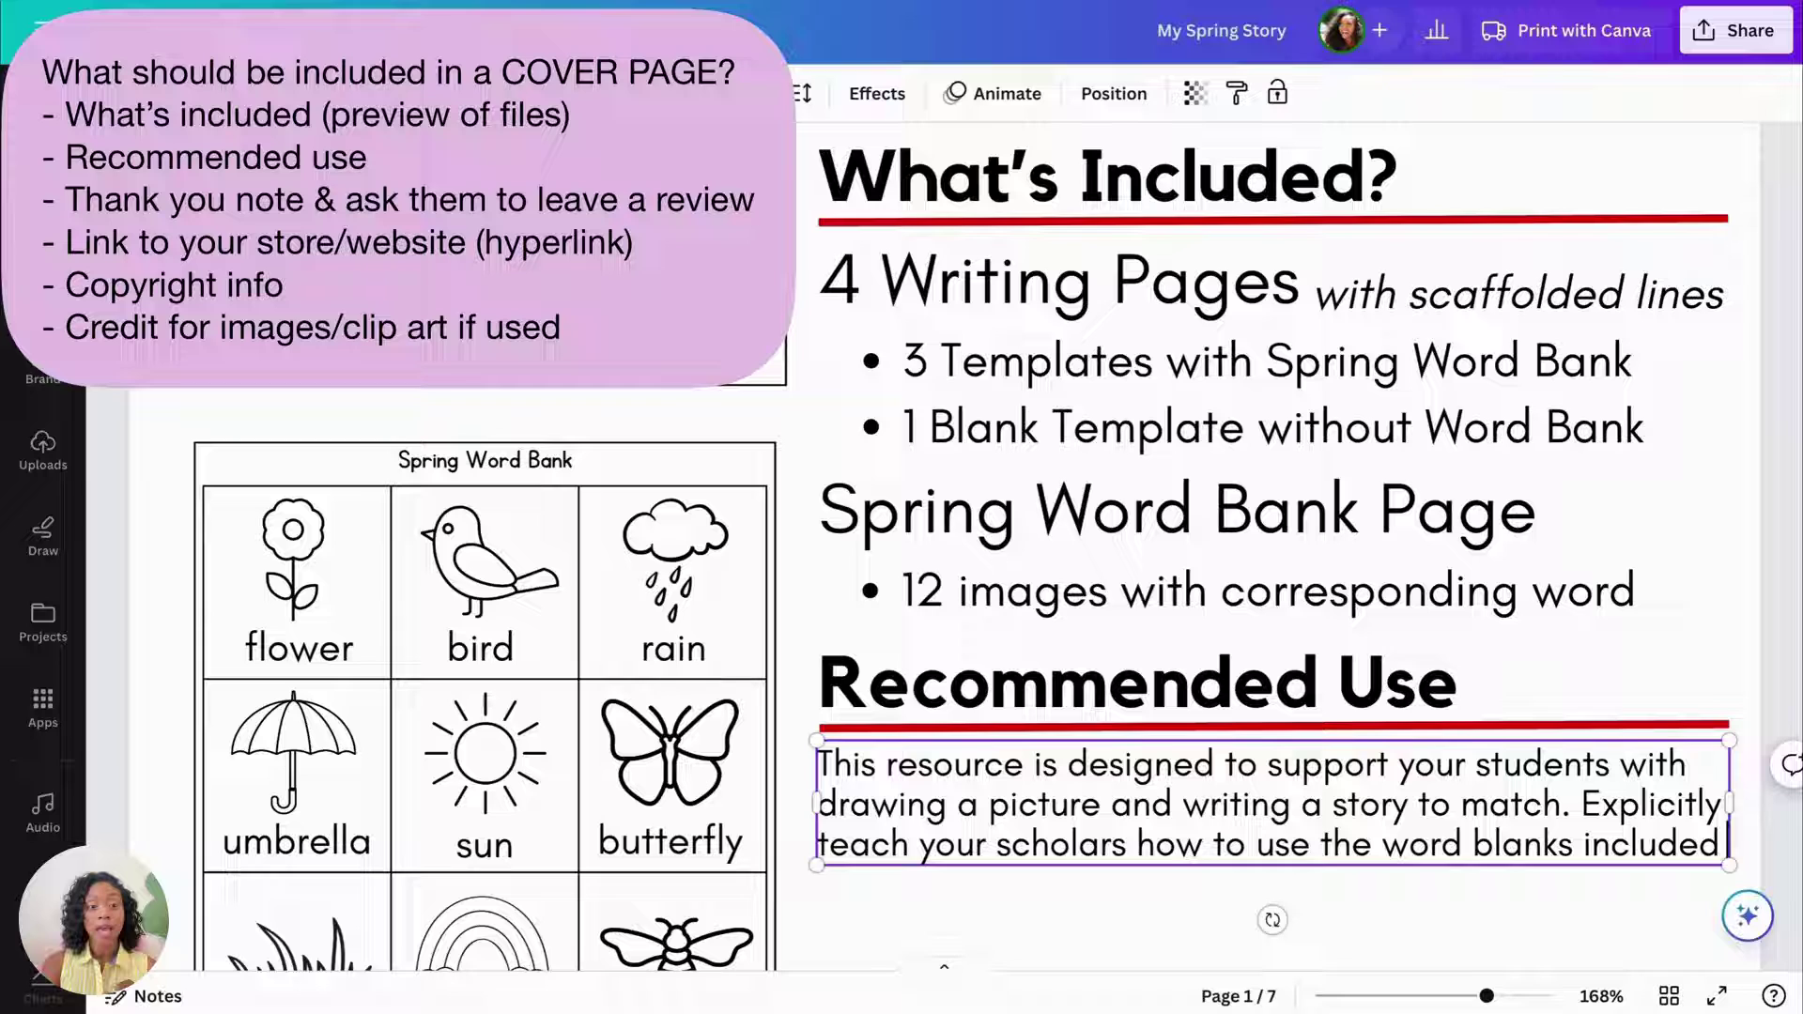
pyautogui.write(' to draw their pictures and write their sto')
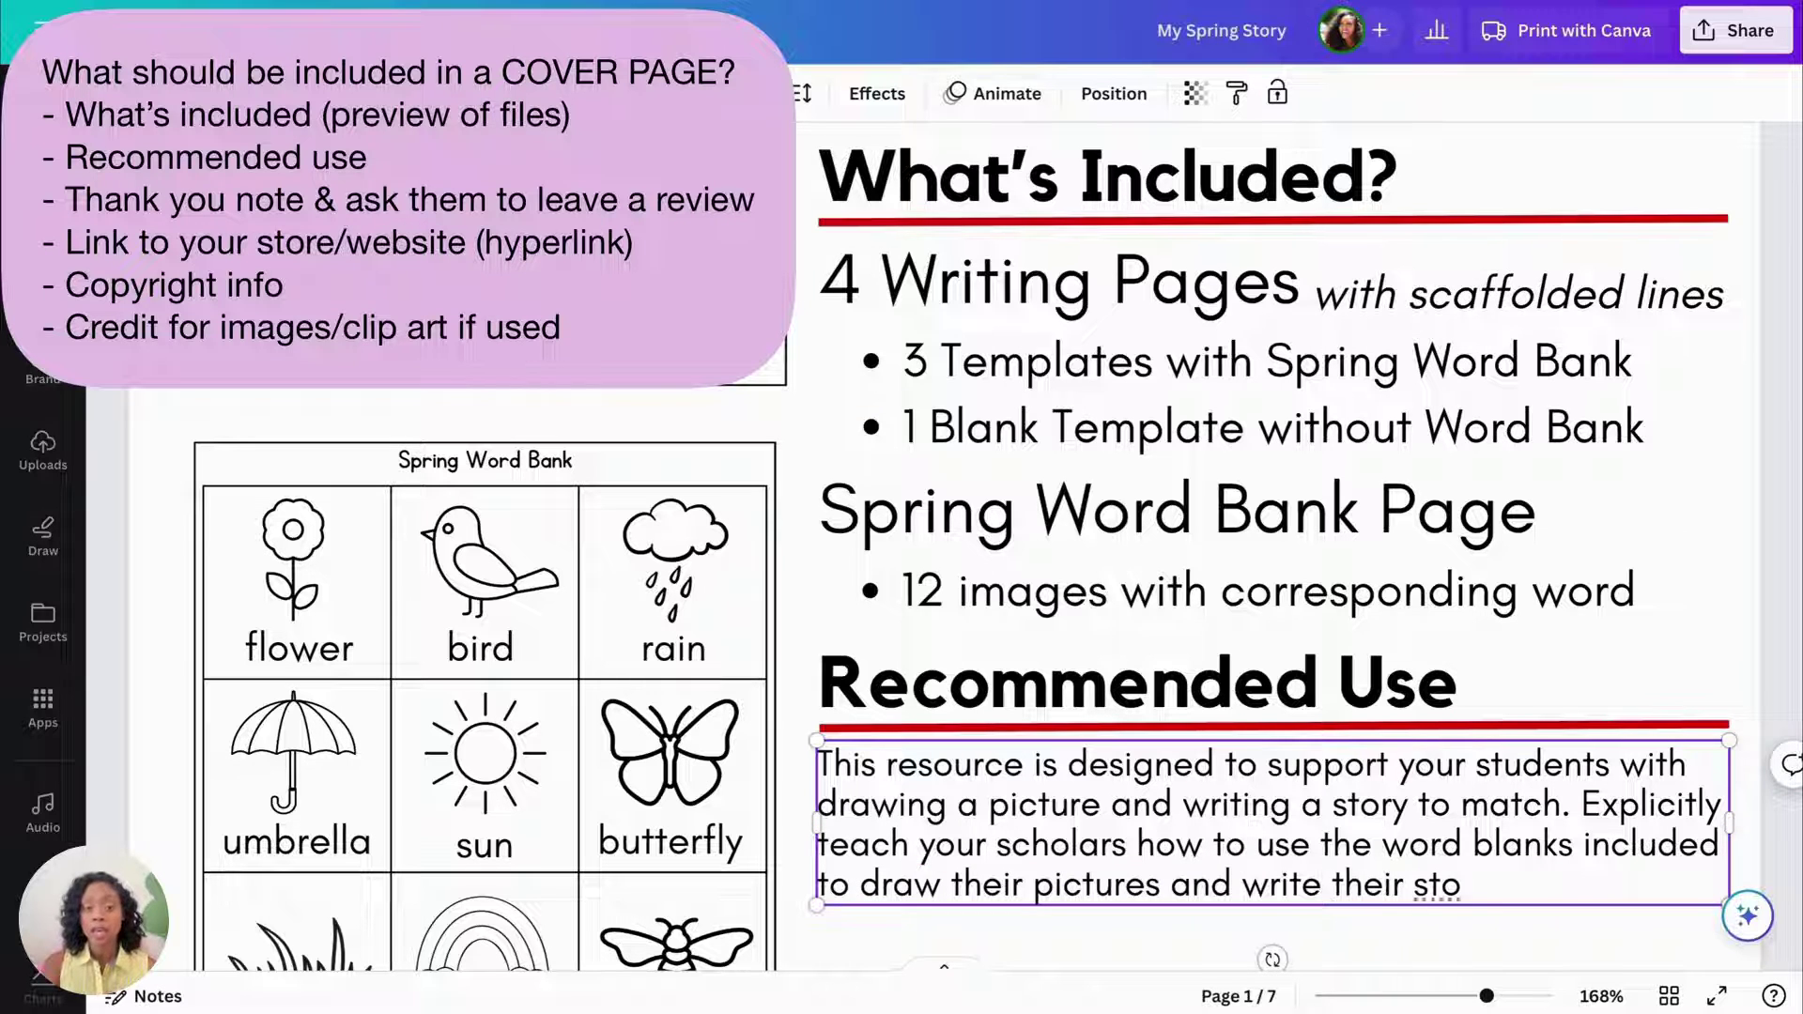
pyautogui.press('BackSpace')
pyautogui.press('BackSpace')
pyautogui.press('BackSpace')
pyautogui.write('text. This is a great resource to inclu')
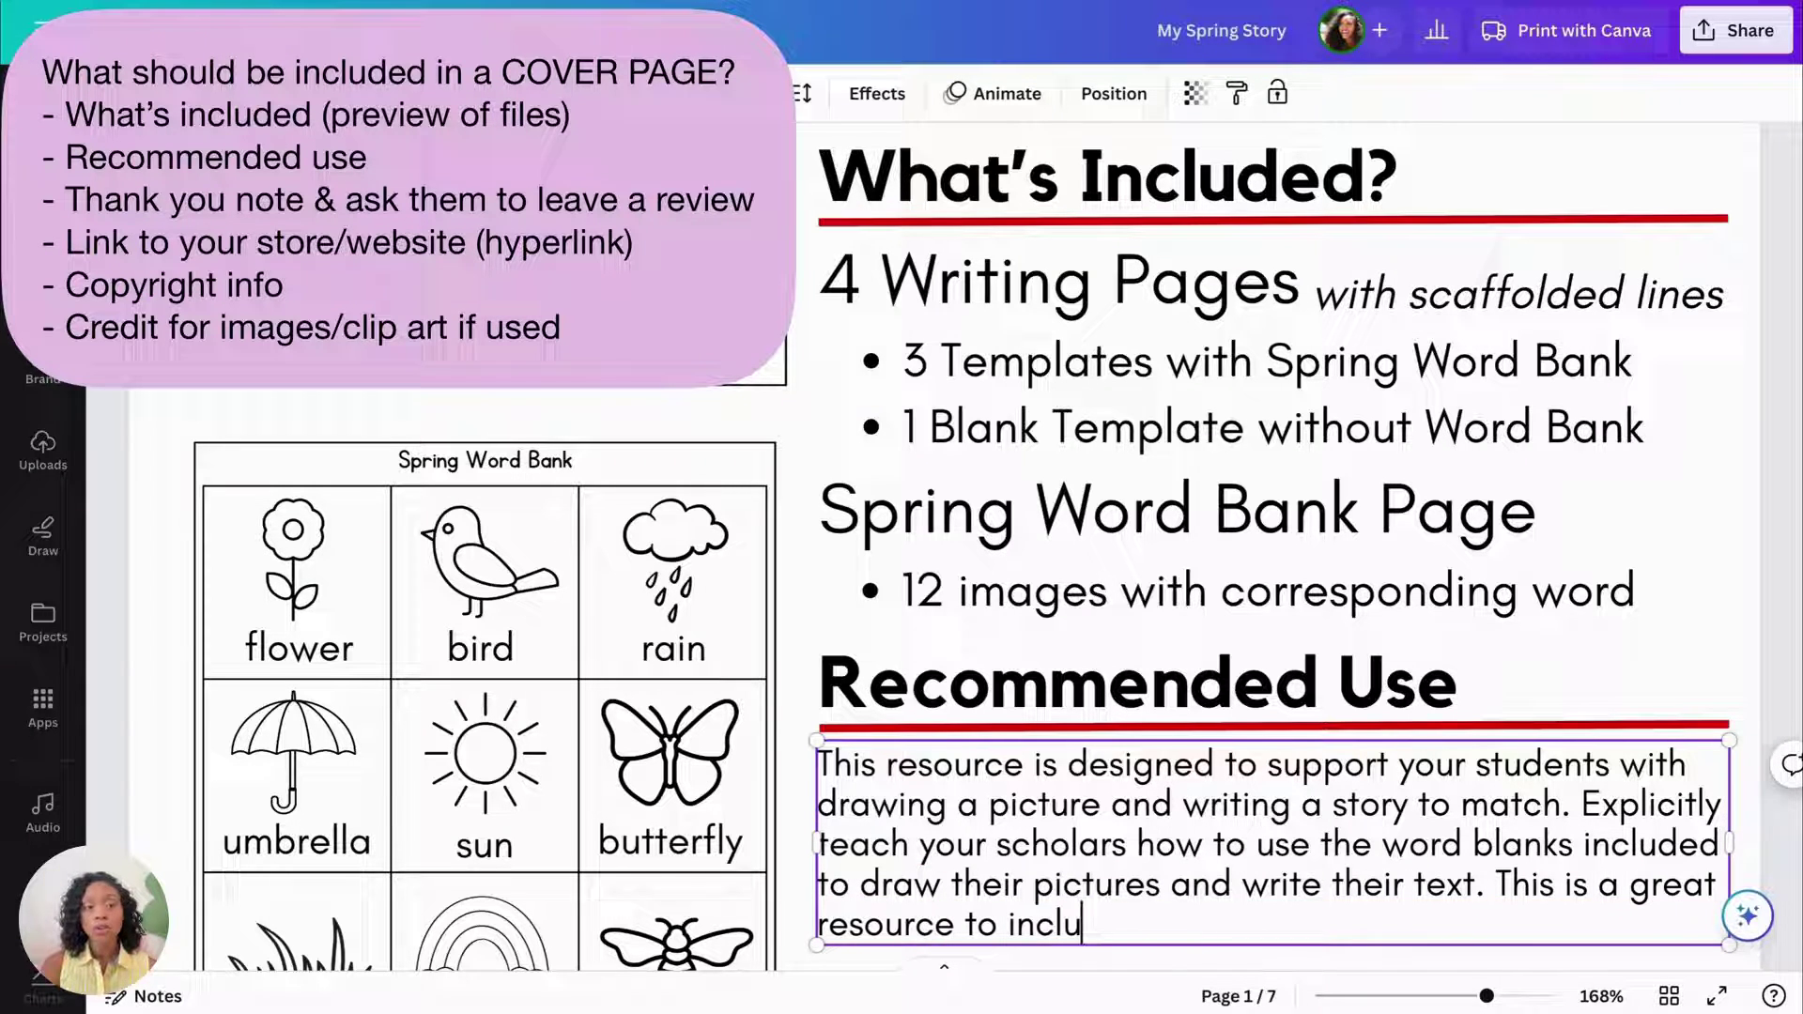
pyautogui.write('de in a themed writing activity center or for independent writin')
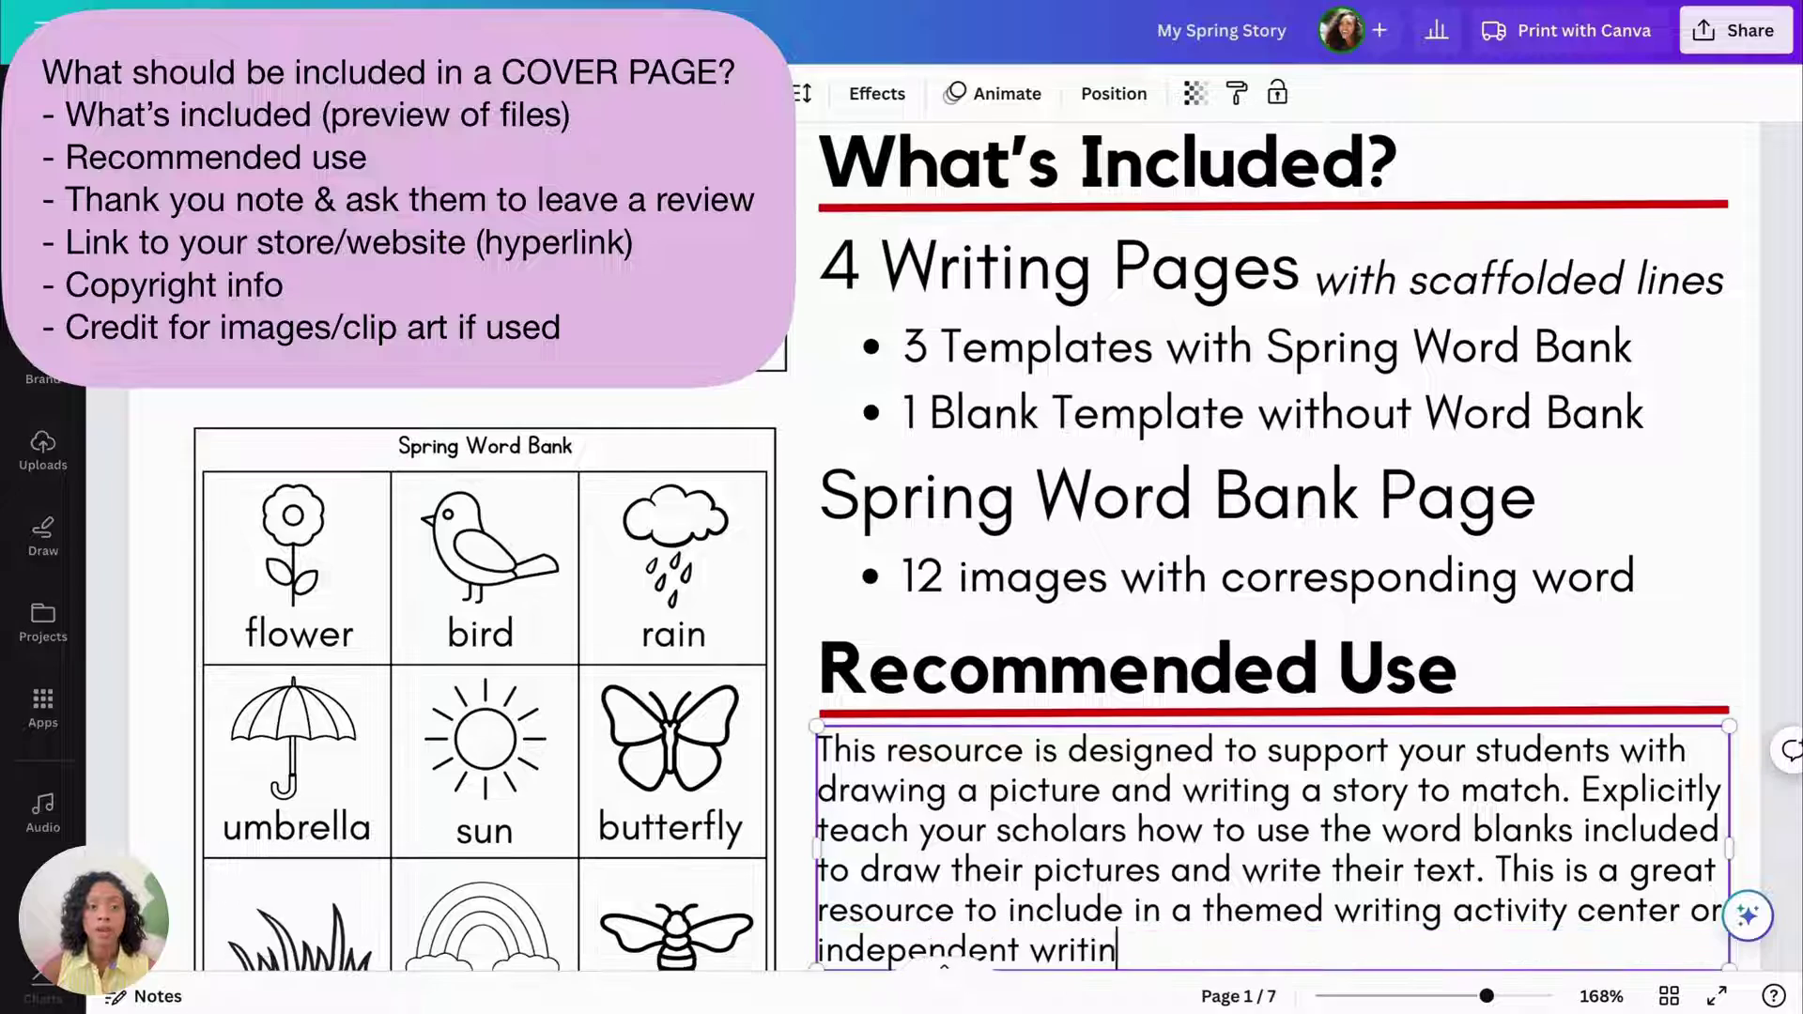
pyautogui.write('g.')
pyautogui.click(819, 826)
pyautogui.write('for')
pyautogui.moveTo(1487, 996); pyautogui.dragTo(1462, 998)
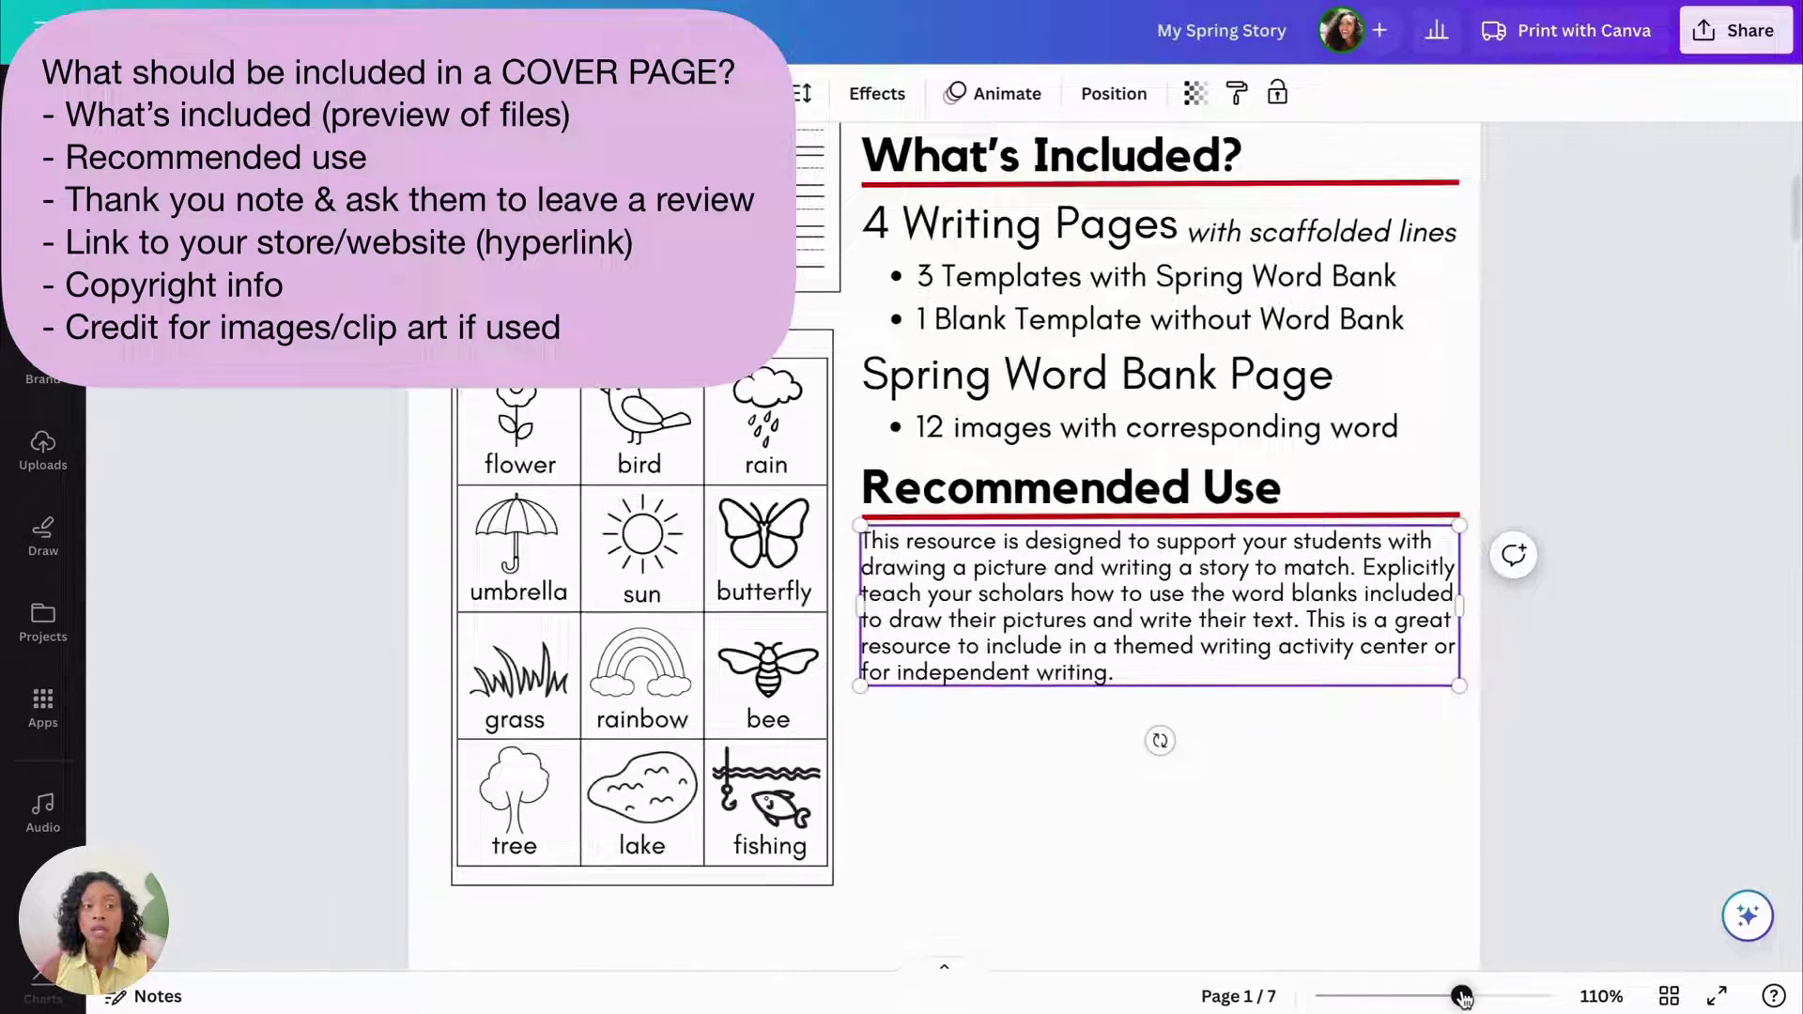
pyautogui.scroll(-3, 1437, 808)
pyautogui.scroll(2, 1437, 809)
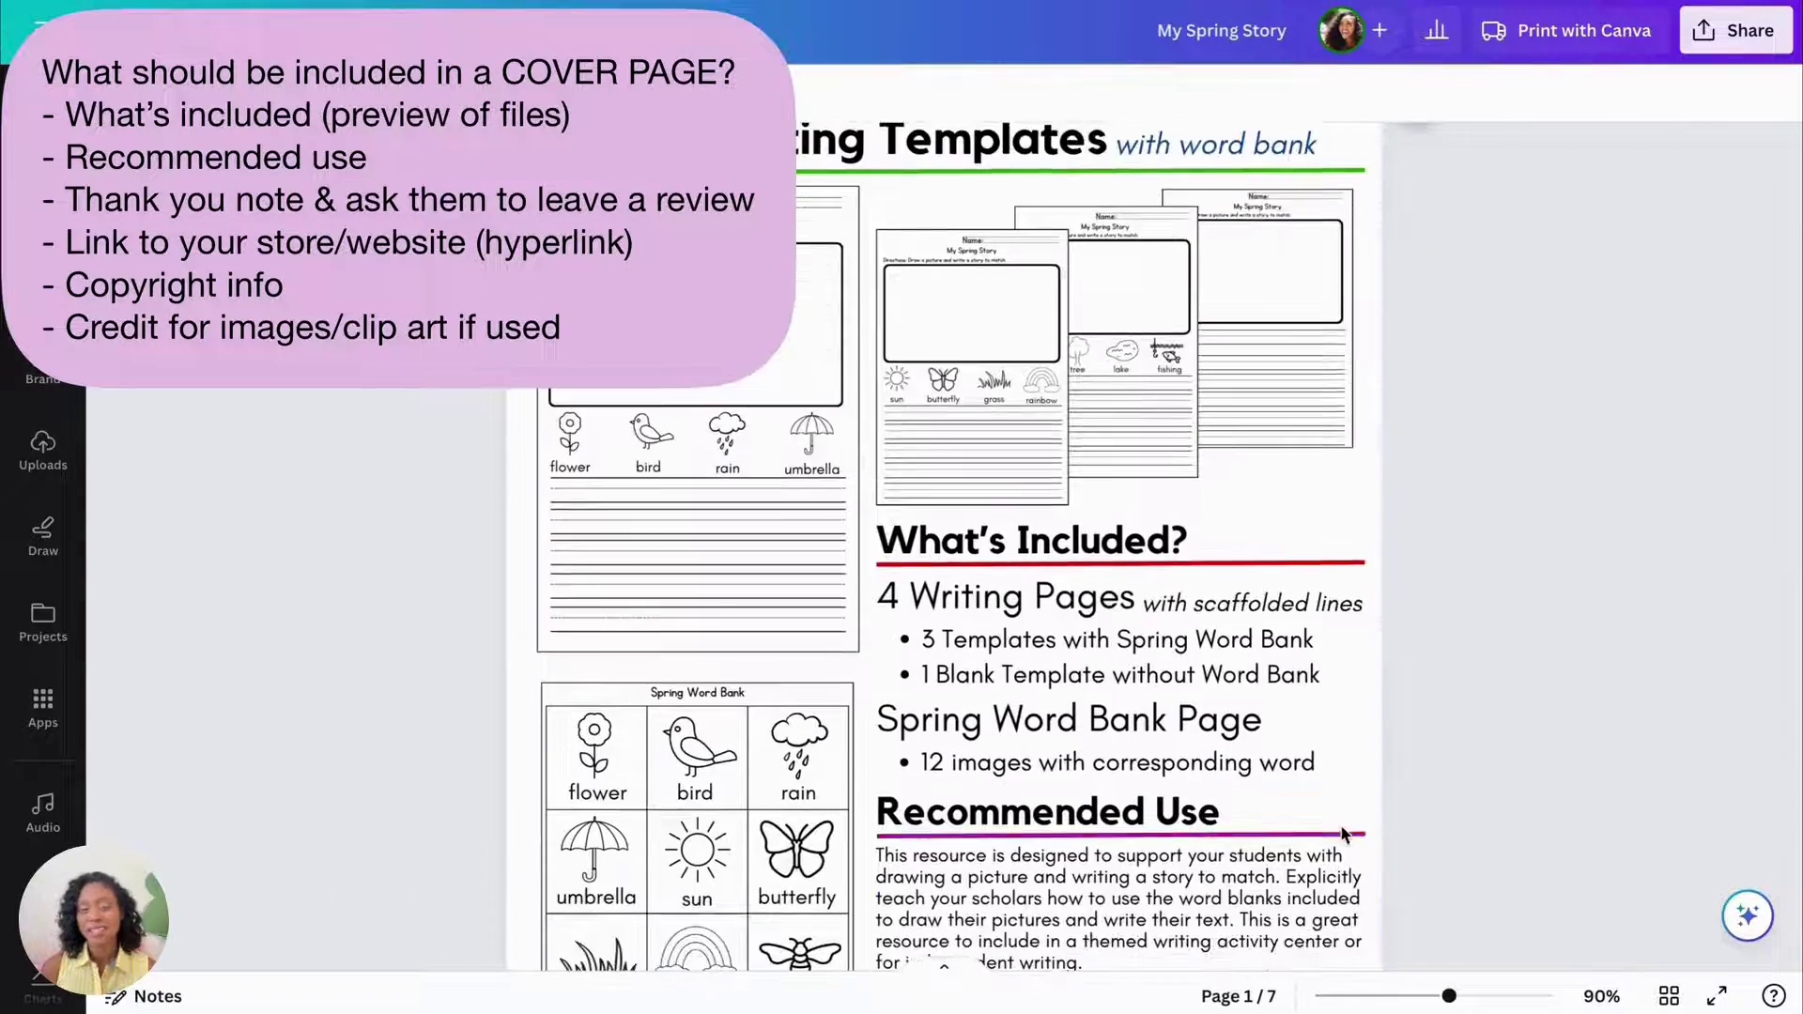
pyautogui.scroll(5, 1337, 728)
pyautogui.click(1338, 729)
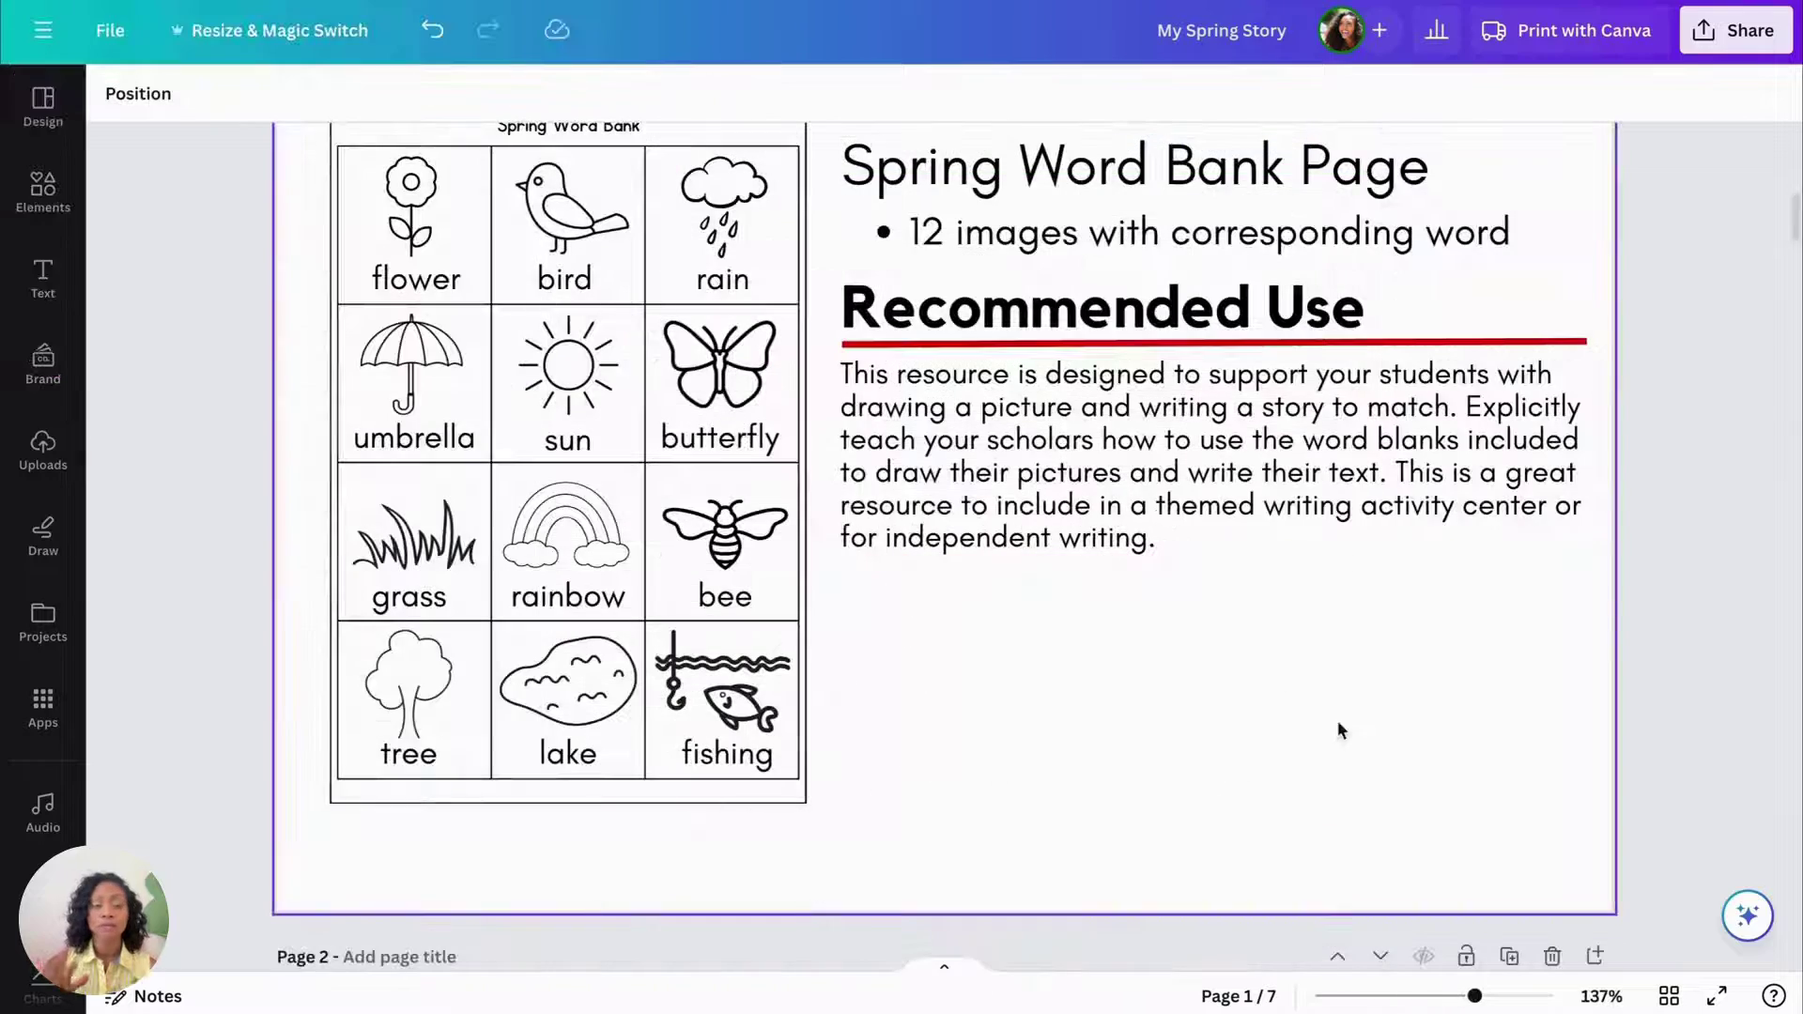
# Add a square and flatten it into a thin bar spanning the width below the paragraph
pyautogui.click(43, 192)
pyautogui.click(141, 570)
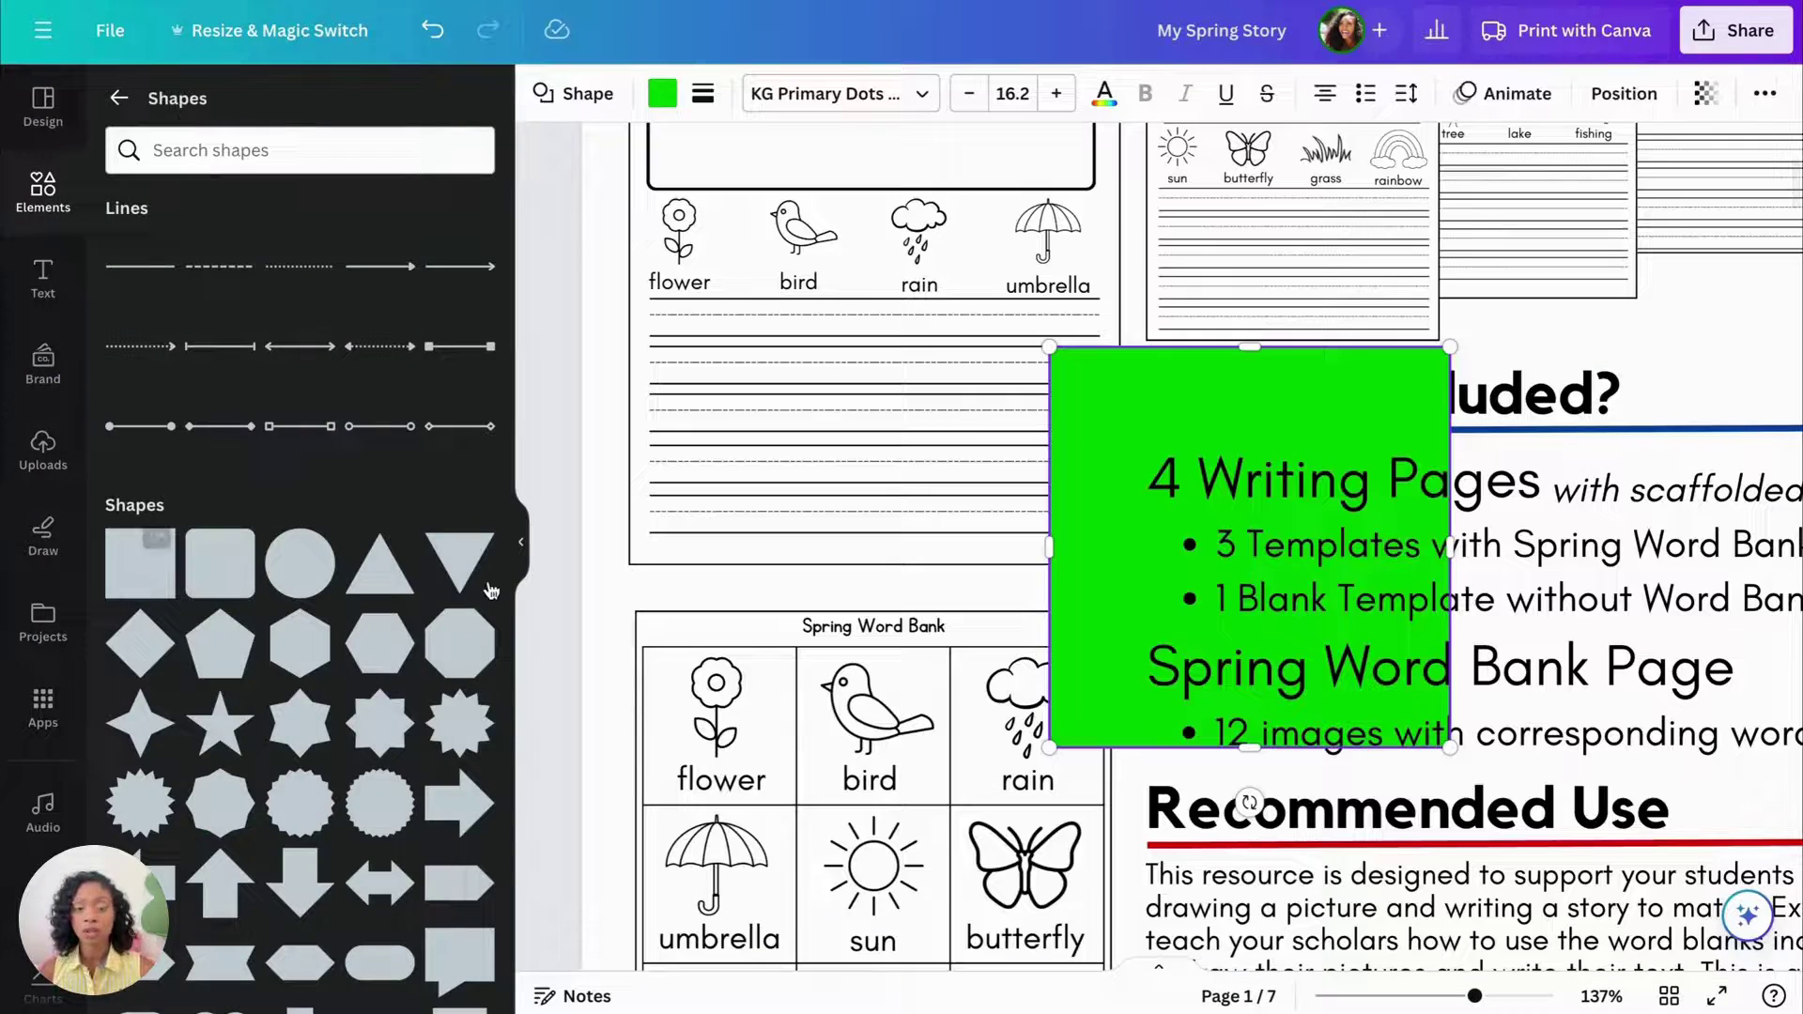
pyautogui.click(520, 544)
pyautogui.moveTo(756, 267); pyautogui.dragTo(838, 869)
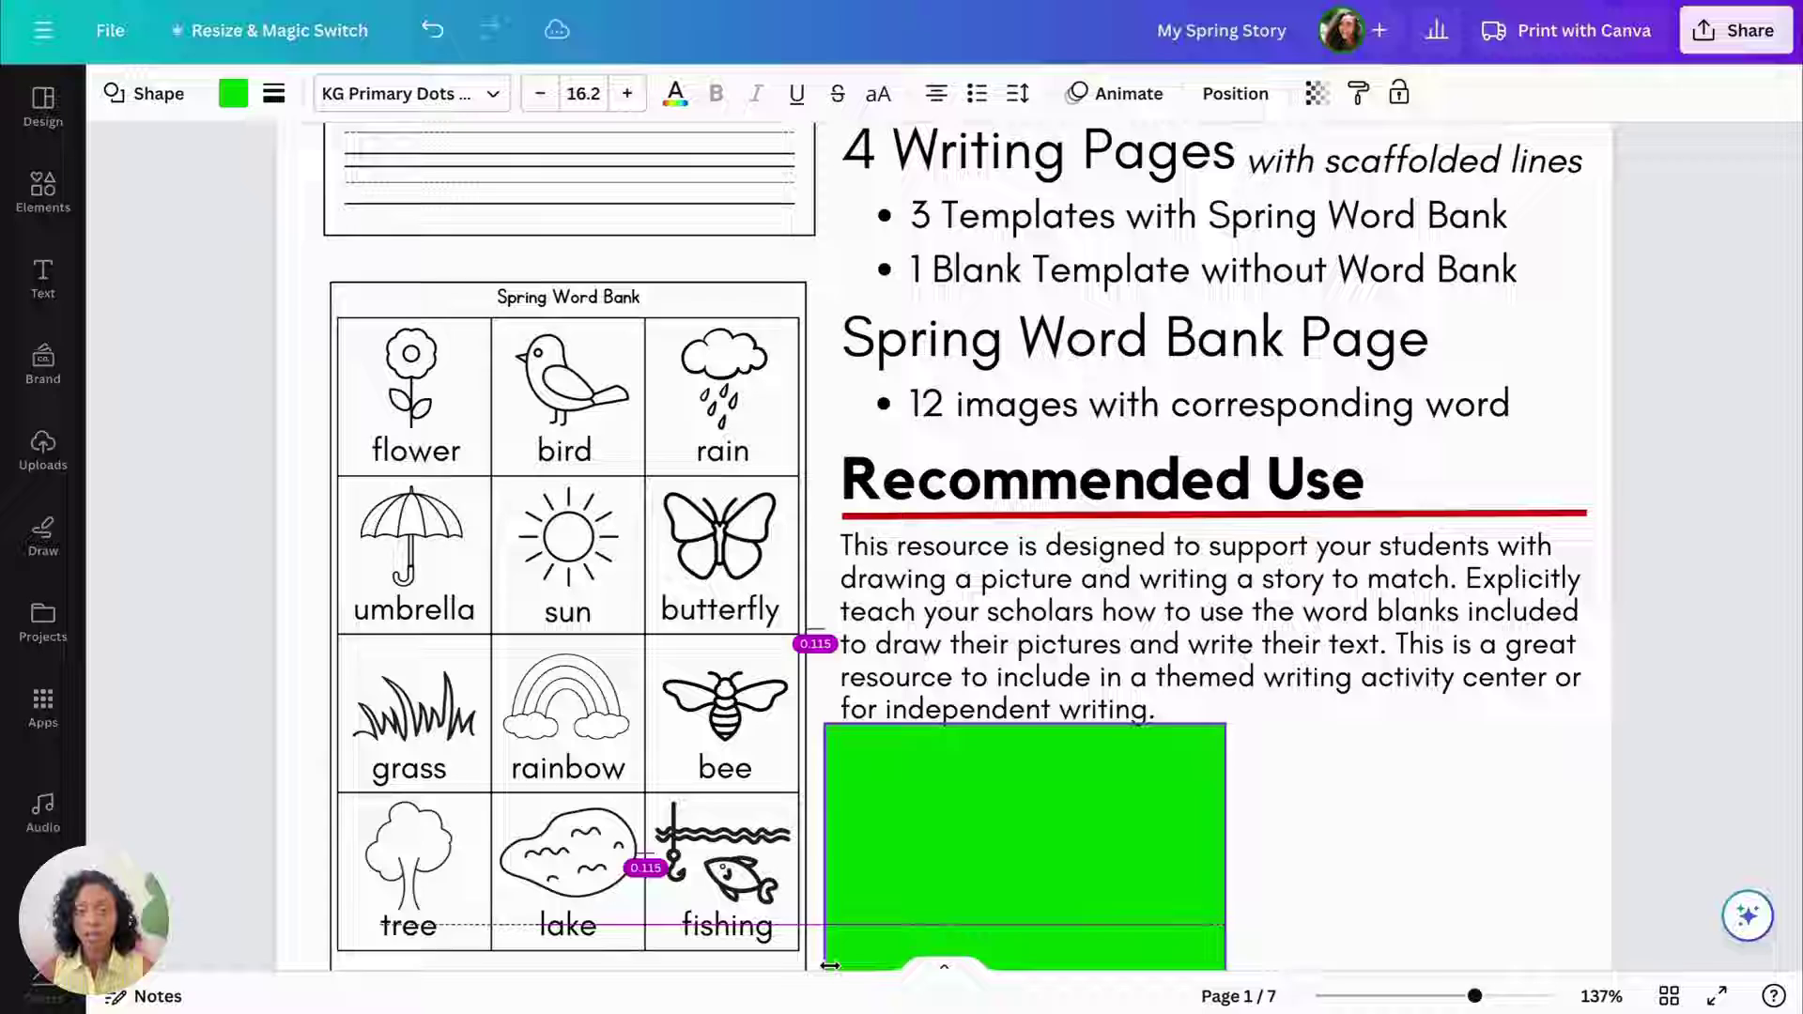
pyautogui.scroll(-2, 1014, 932)
pyautogui.moveTo(1014, 933); pyautogui.dragTo(1024, 609)
pyautogui.moveTo(1229, 577); pyautogui.dragTo(1555, 580)
pyautogui.moveTo(1207, 663); pyautogui.dragTo(1250, 673)
# Colour the bar blue #004aad and place the heading text 'Thank you for your support!' across it
pyautogui.click(233, 92)
pyautogui.click(355, 243)
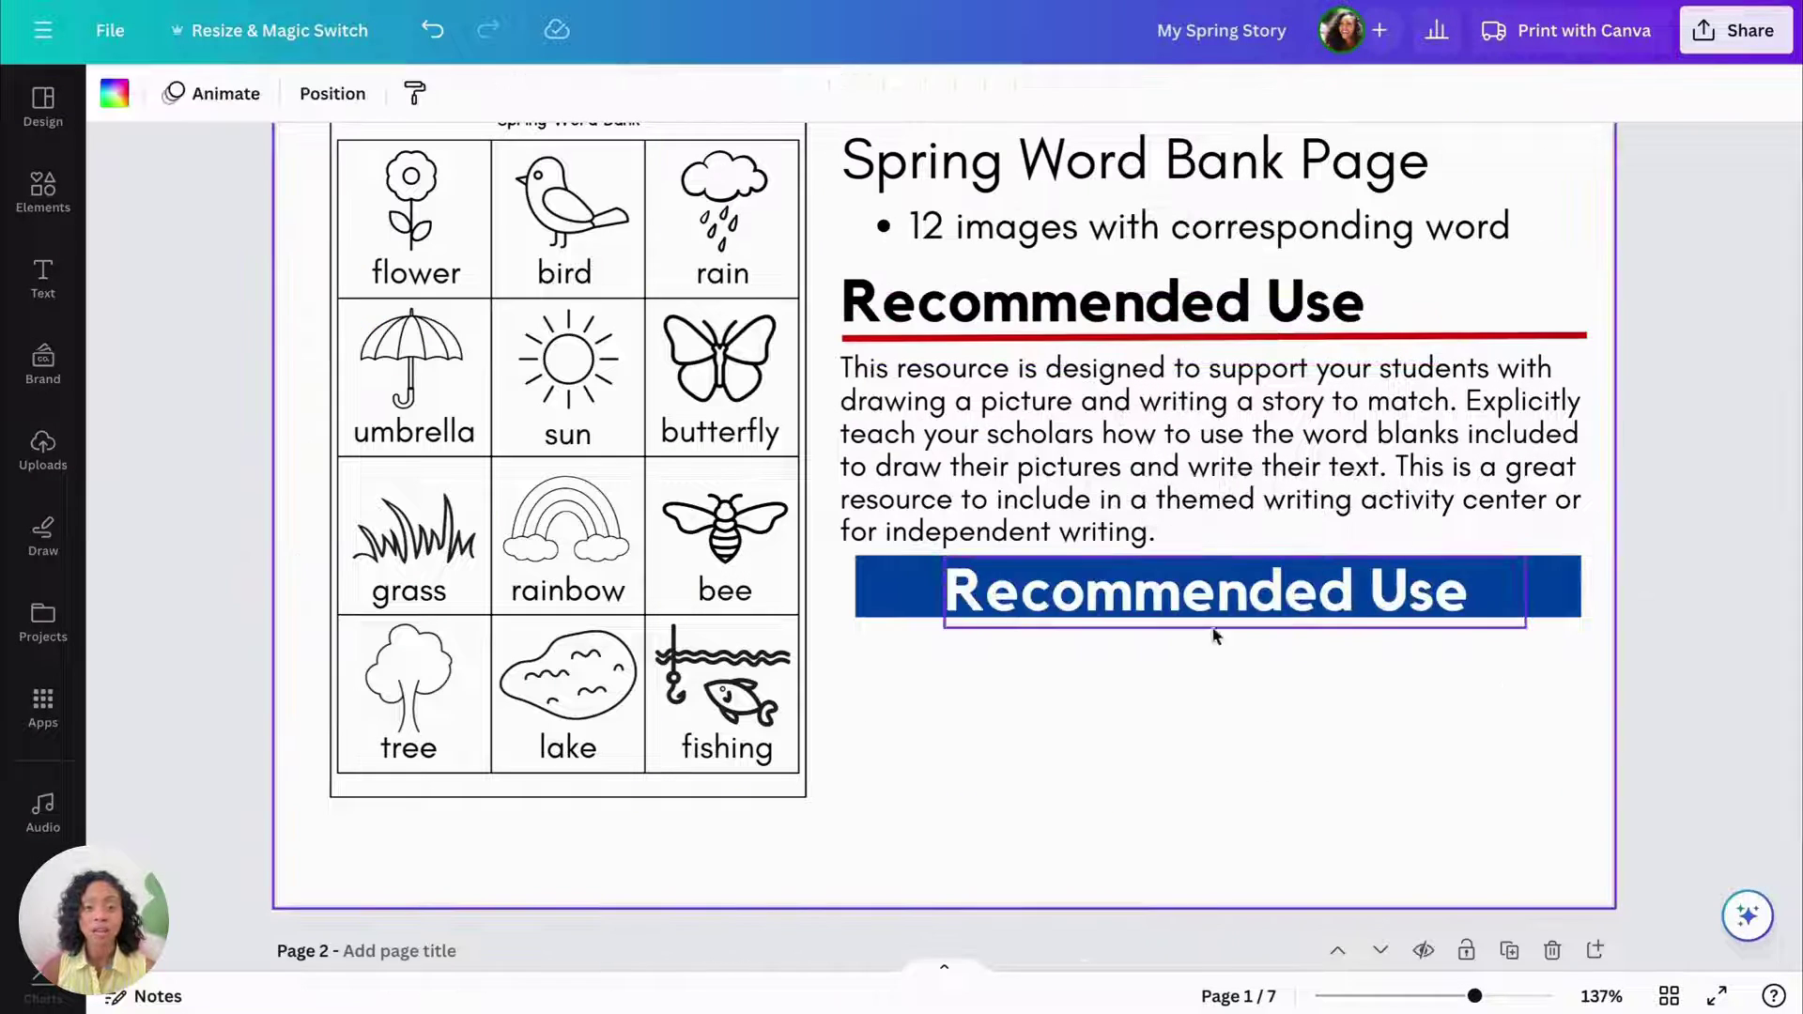
pyautogui.doubleClick(1211, 592)
pyautogui.write('Thank you for your support!')
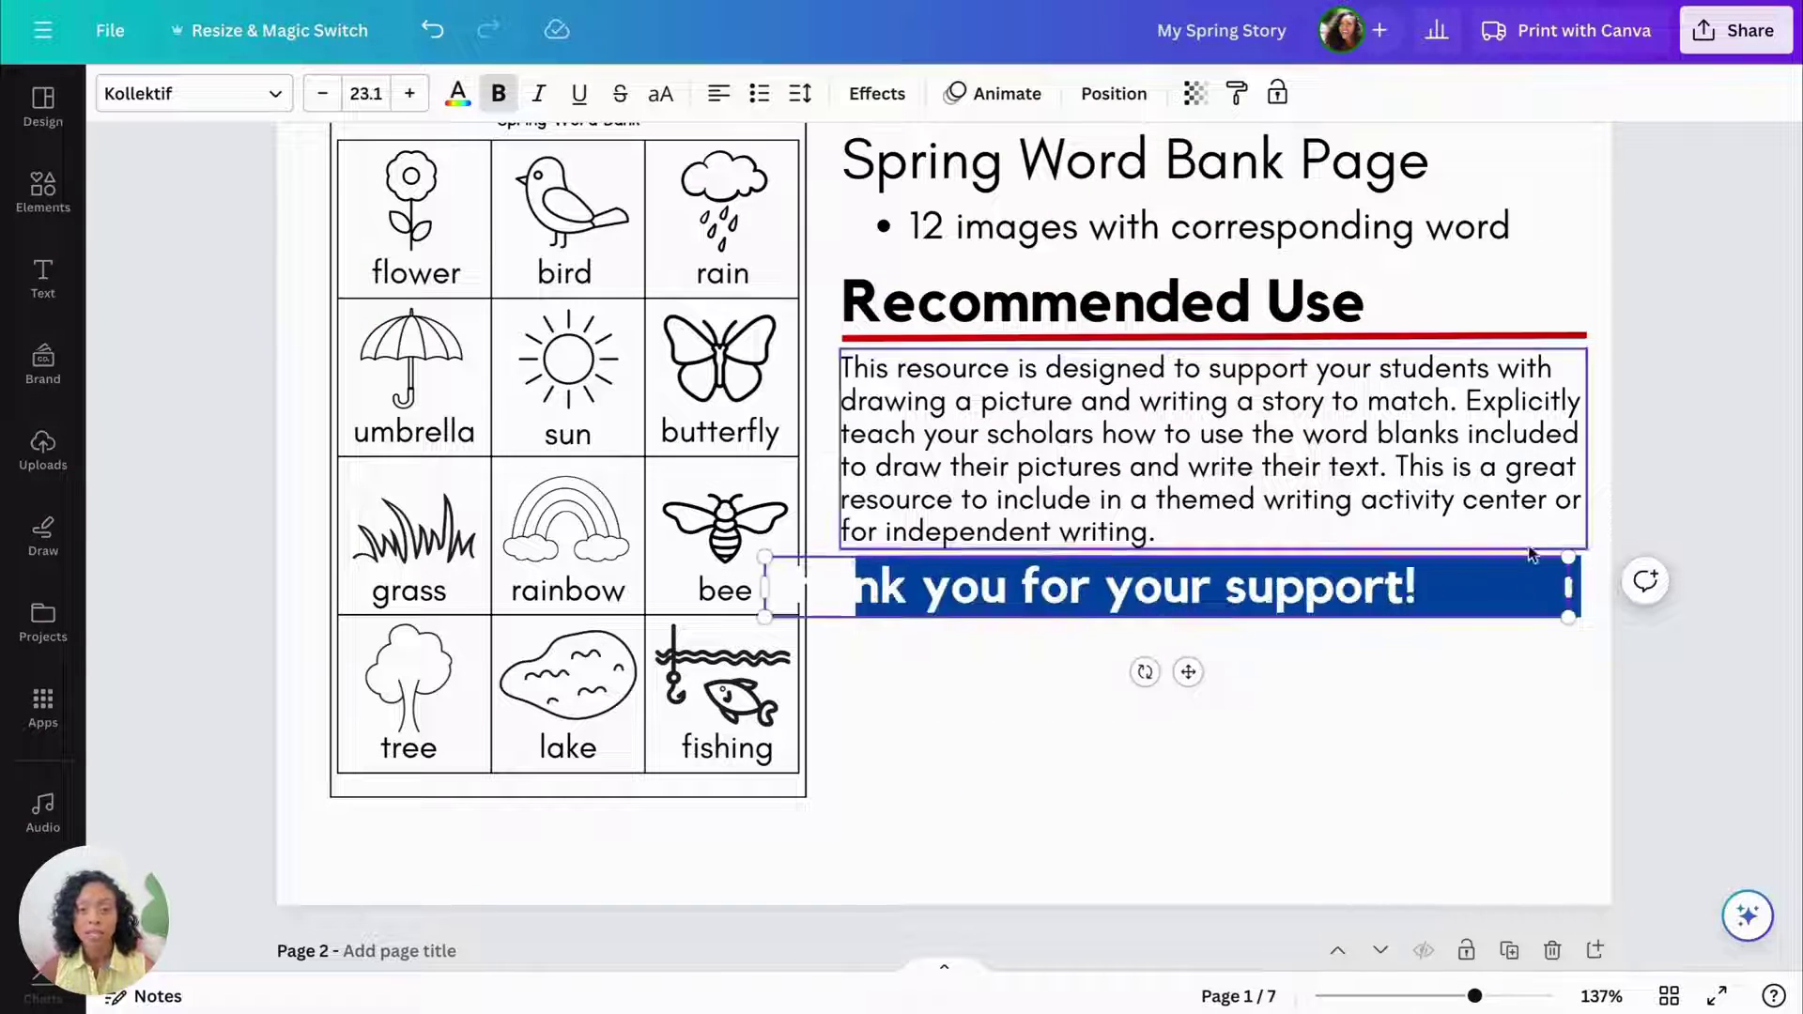
pyautogui.moveTo(1569, 587)
pyautogui.mouseDown()
pyautogui.moveTo(1443, 600)
pyautogui.moveTo(1566, 590)
pyautogui.mouseUp()
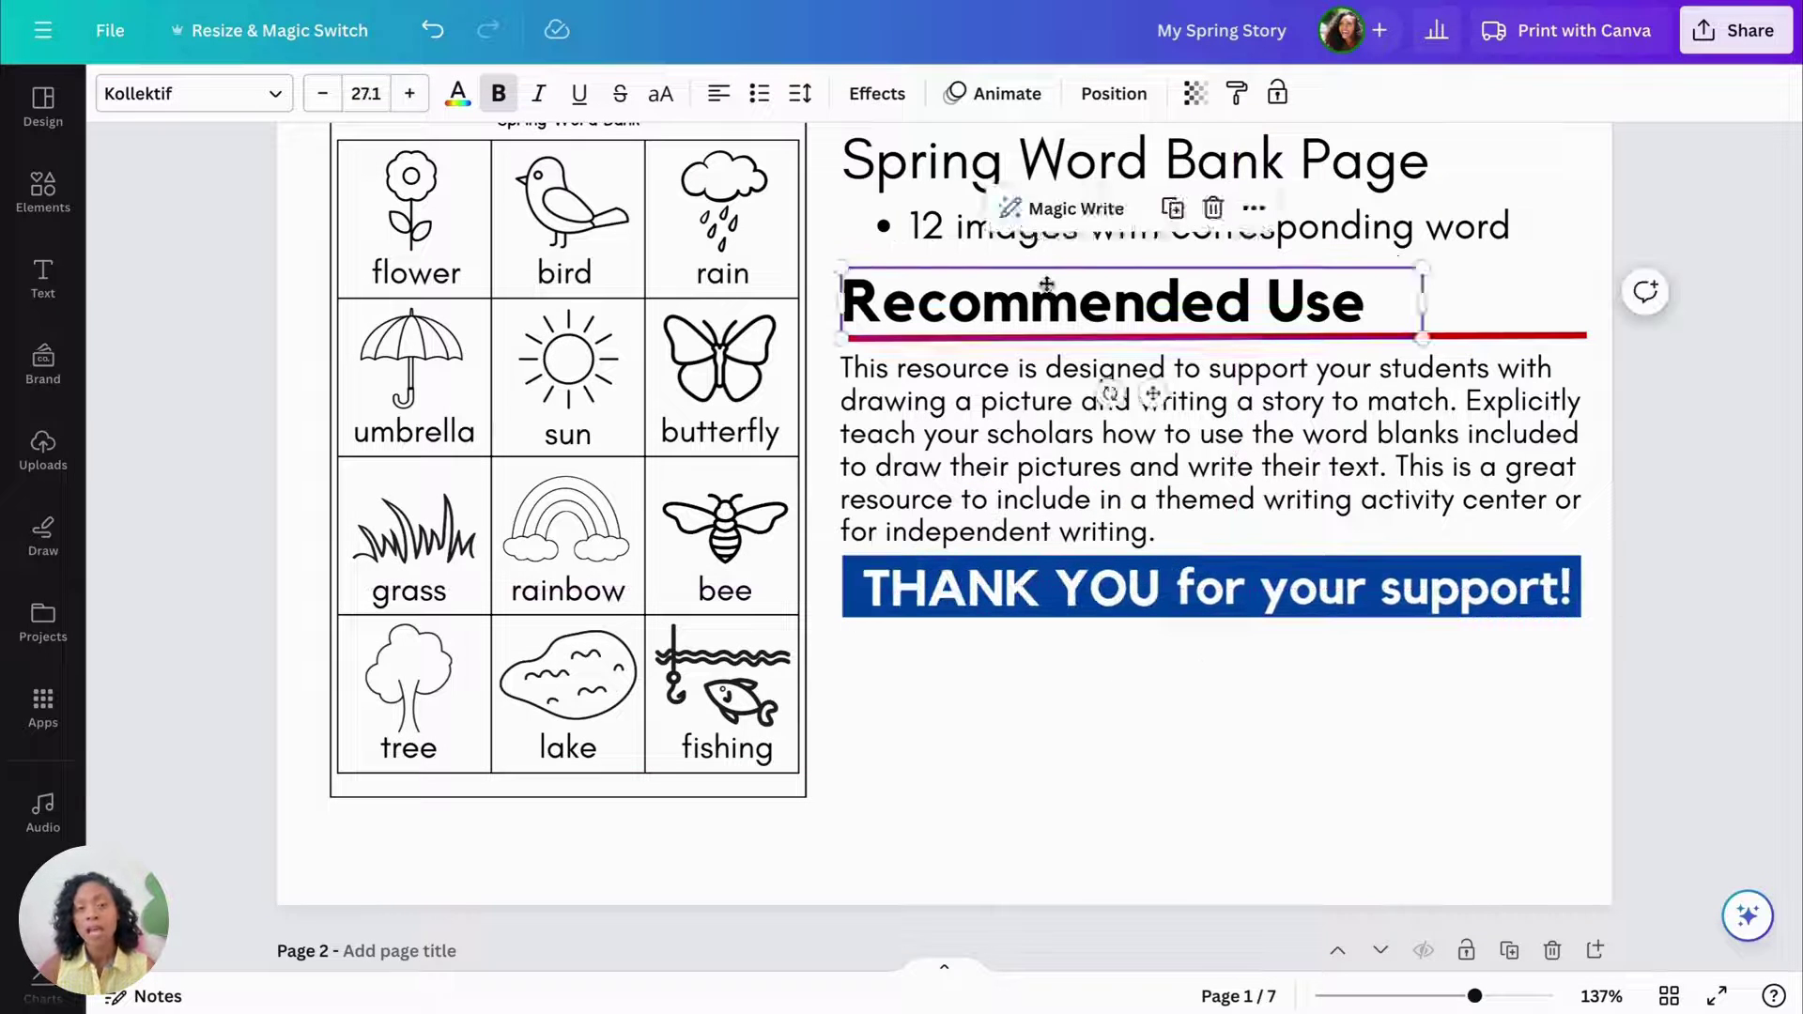
pyautogui.moveTo(1046, 284); pyautogui.dragTo(1045, 267)
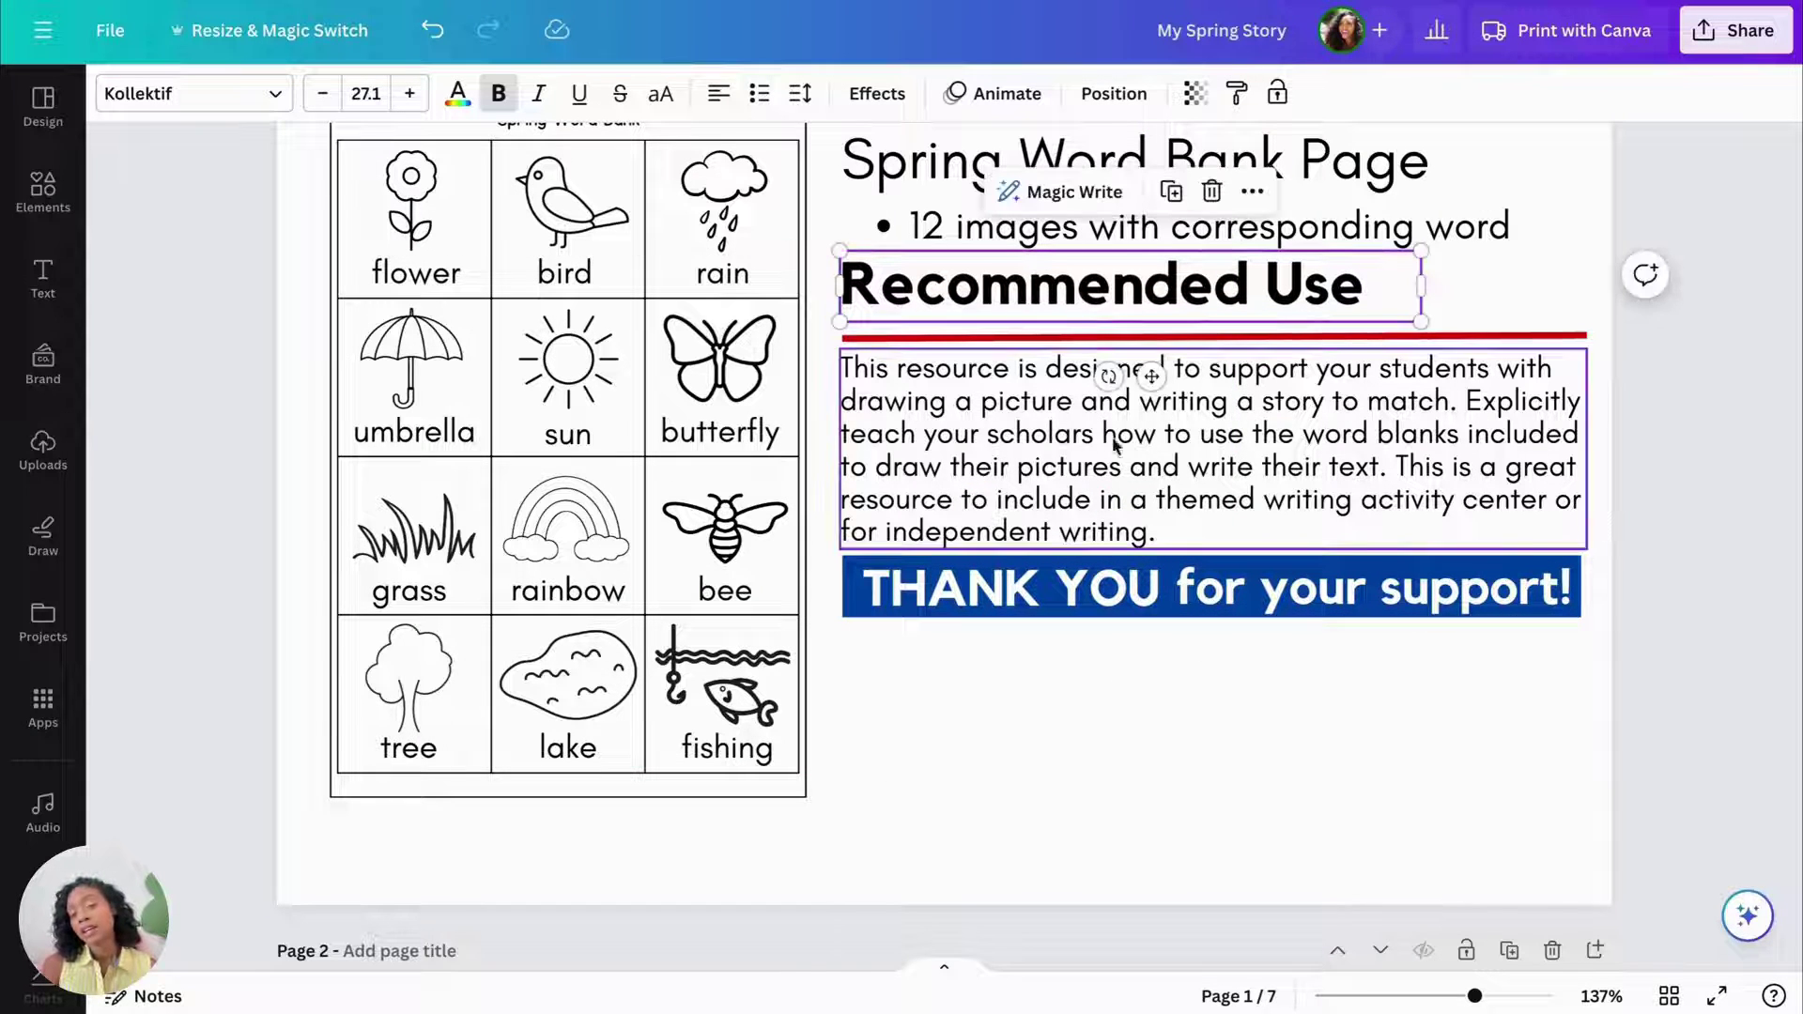
pyautogui.moveTo(1630, 526); pyautogui.dragTo(1429, 352)
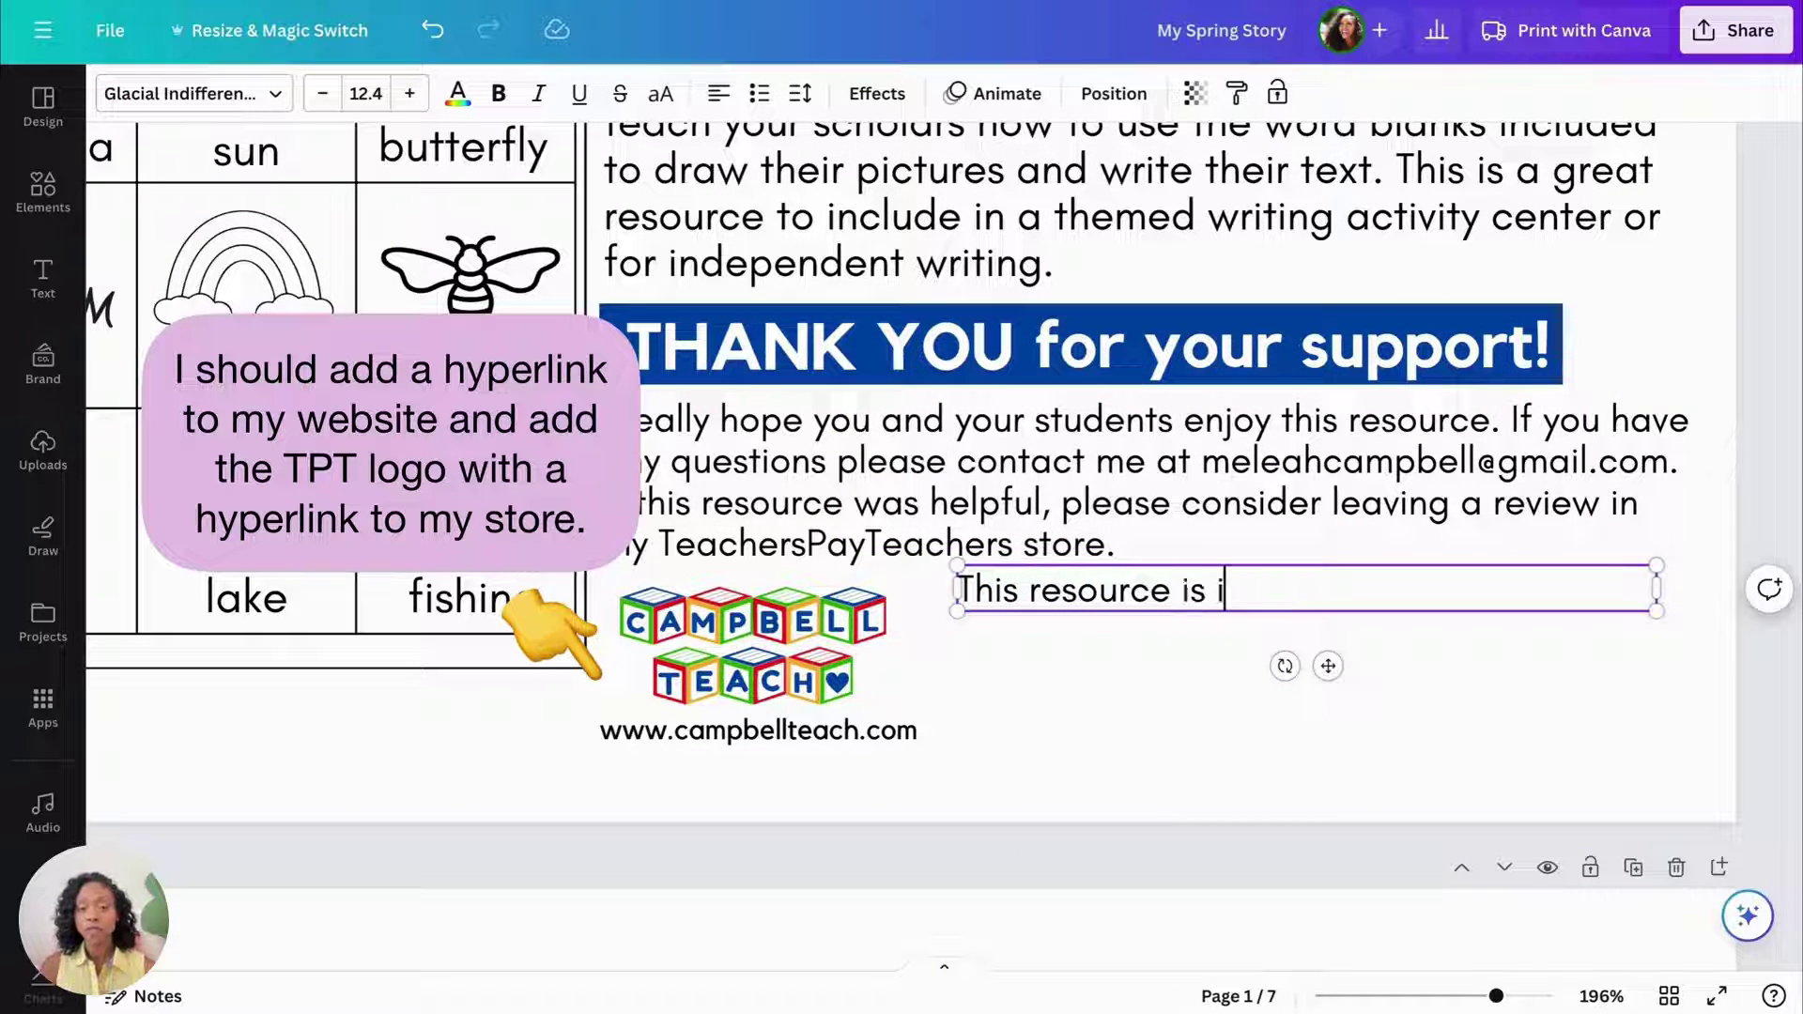
# Type the note: single classroom or homeschool use only, not to be shared or redistributed without consent
pyautogui.write('ntended for single ')
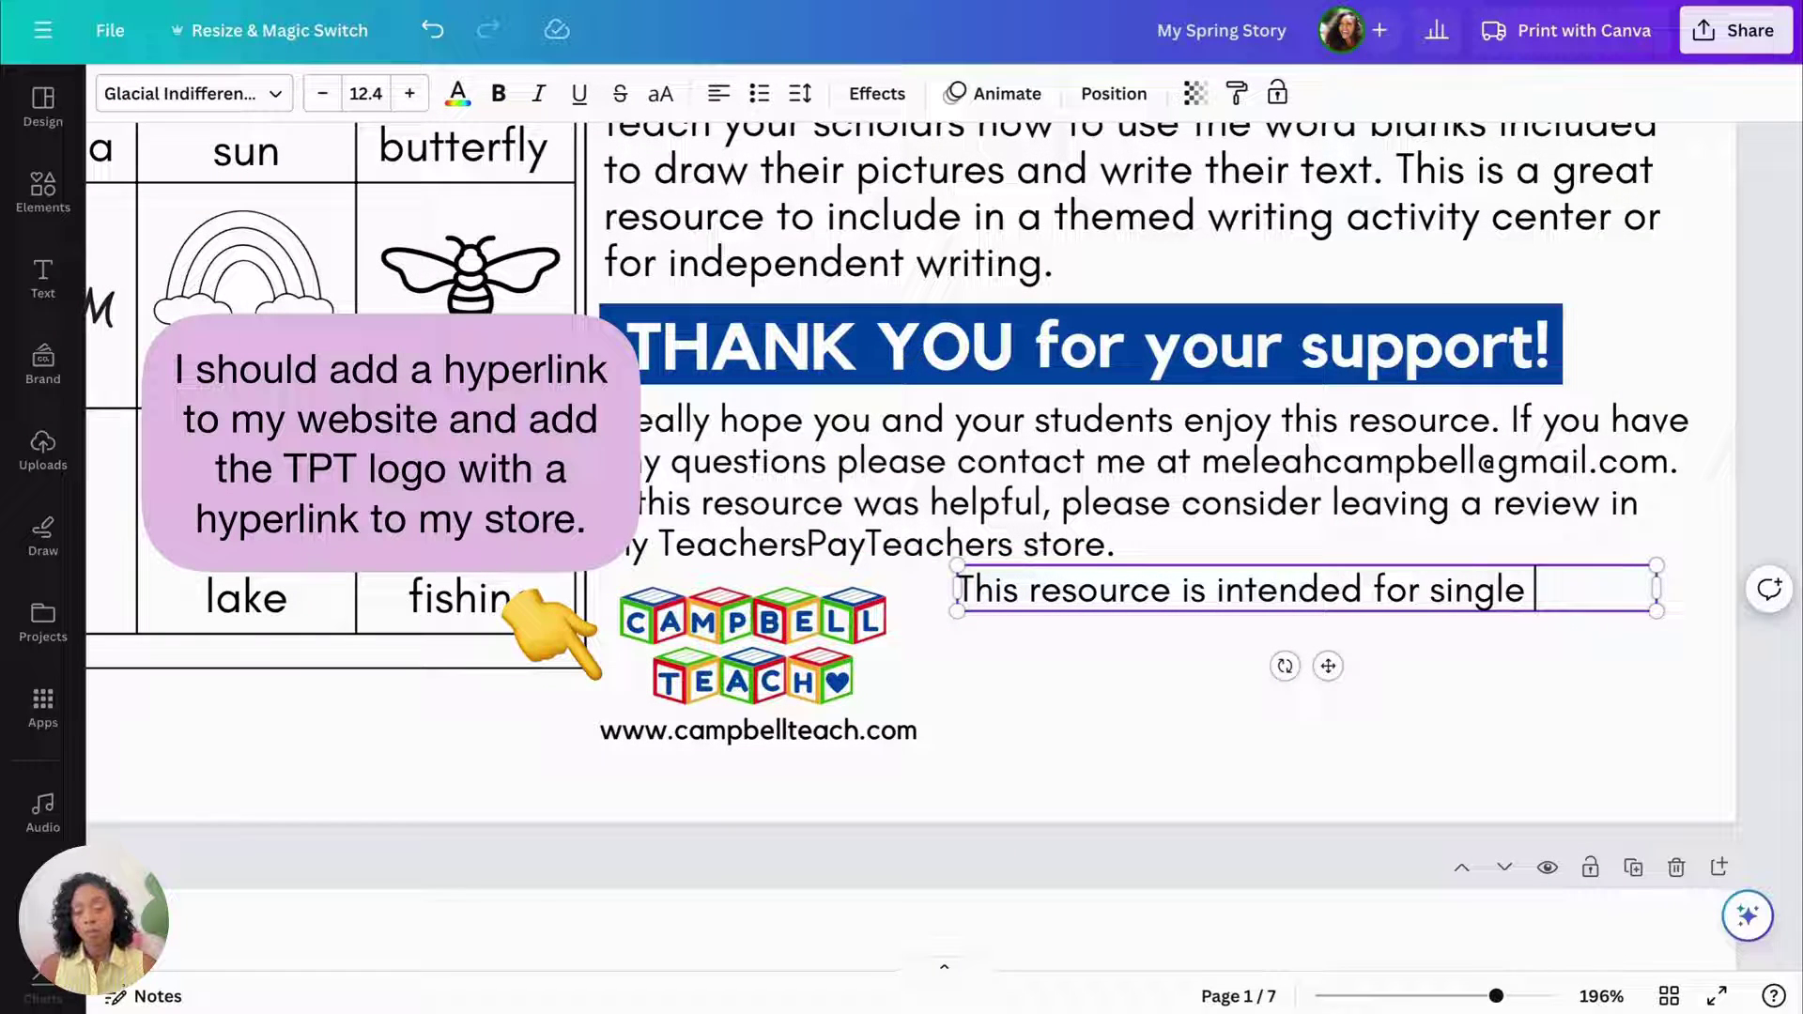
pyautogui.write('classroom or h')
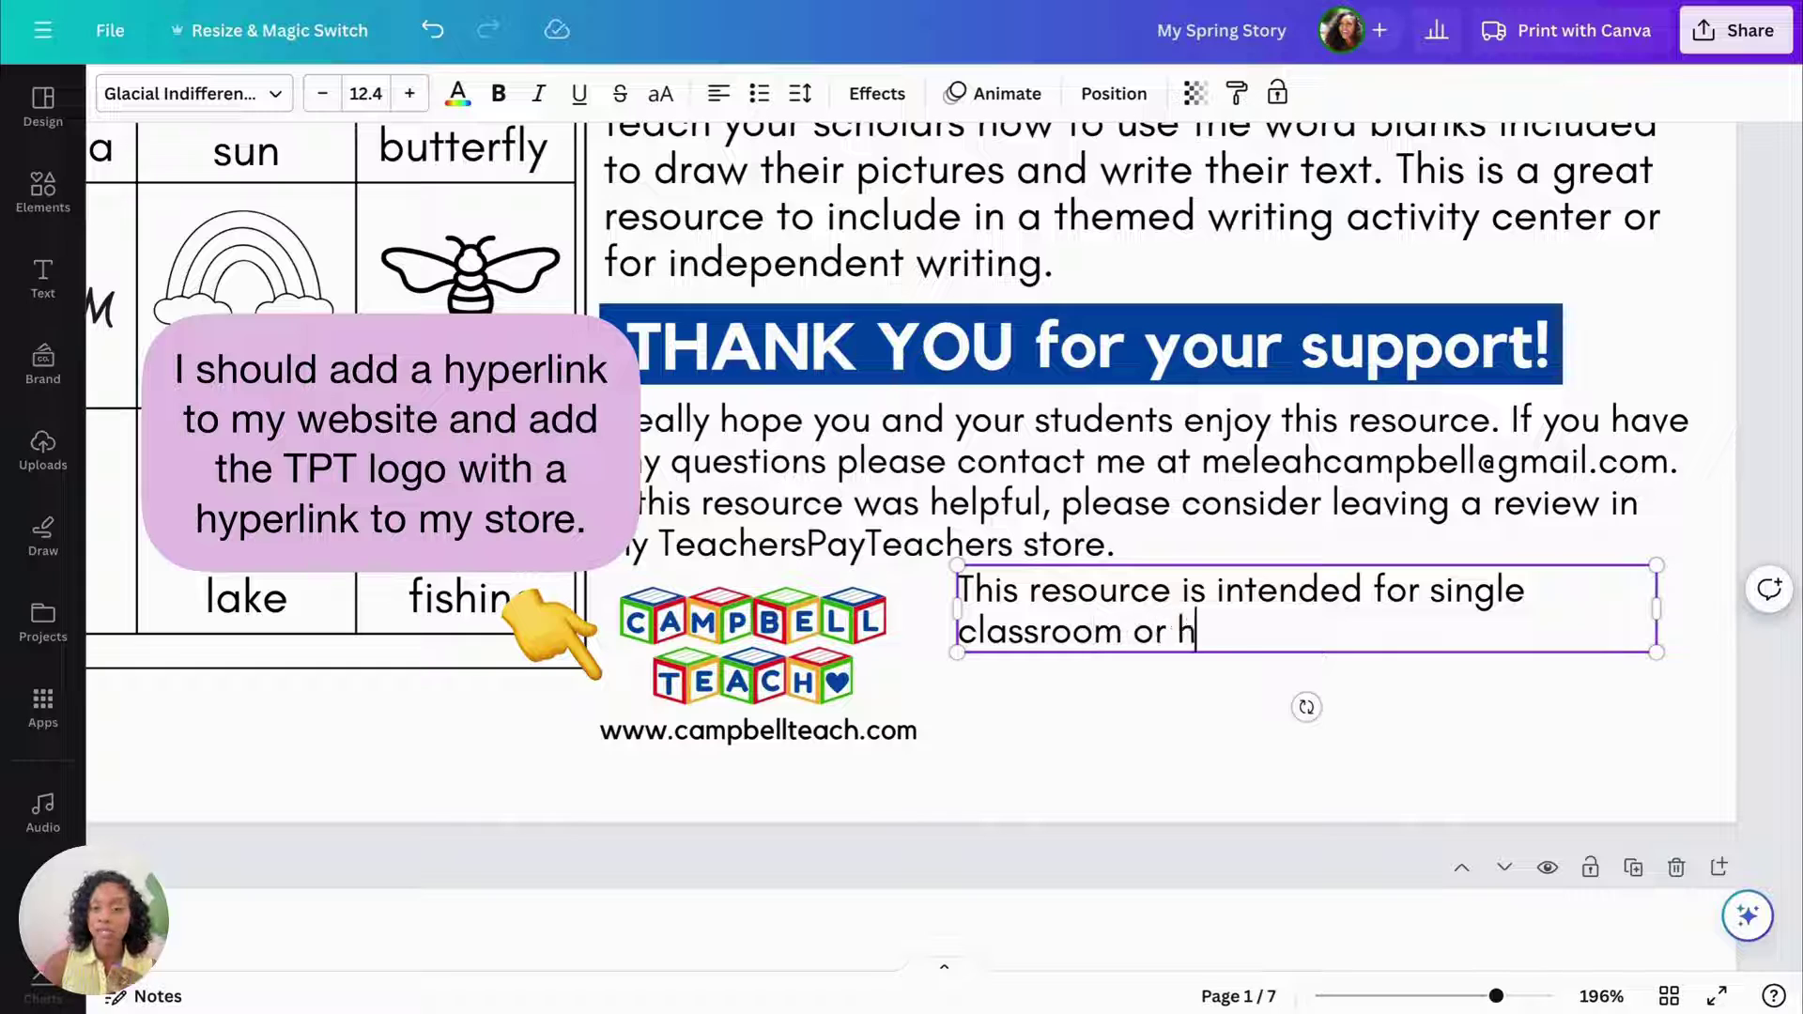
pyautogui.write('omeschool ')
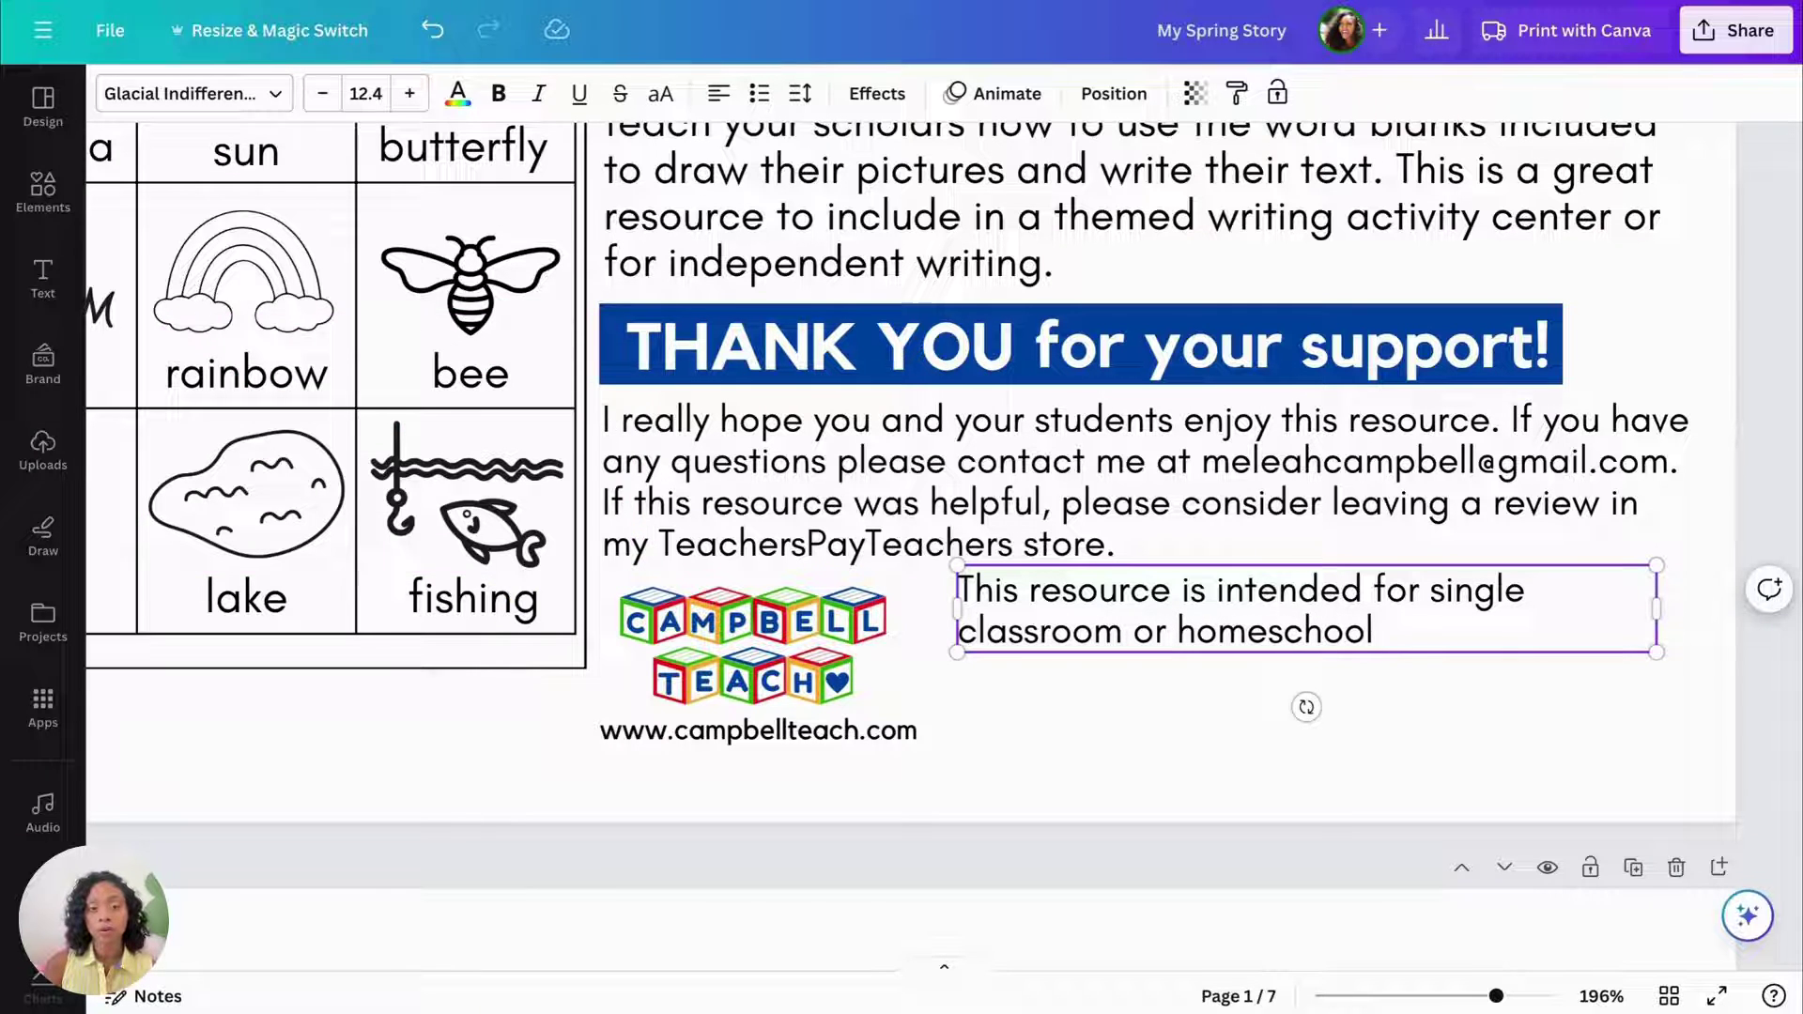
pyautogui.write('use and may not')
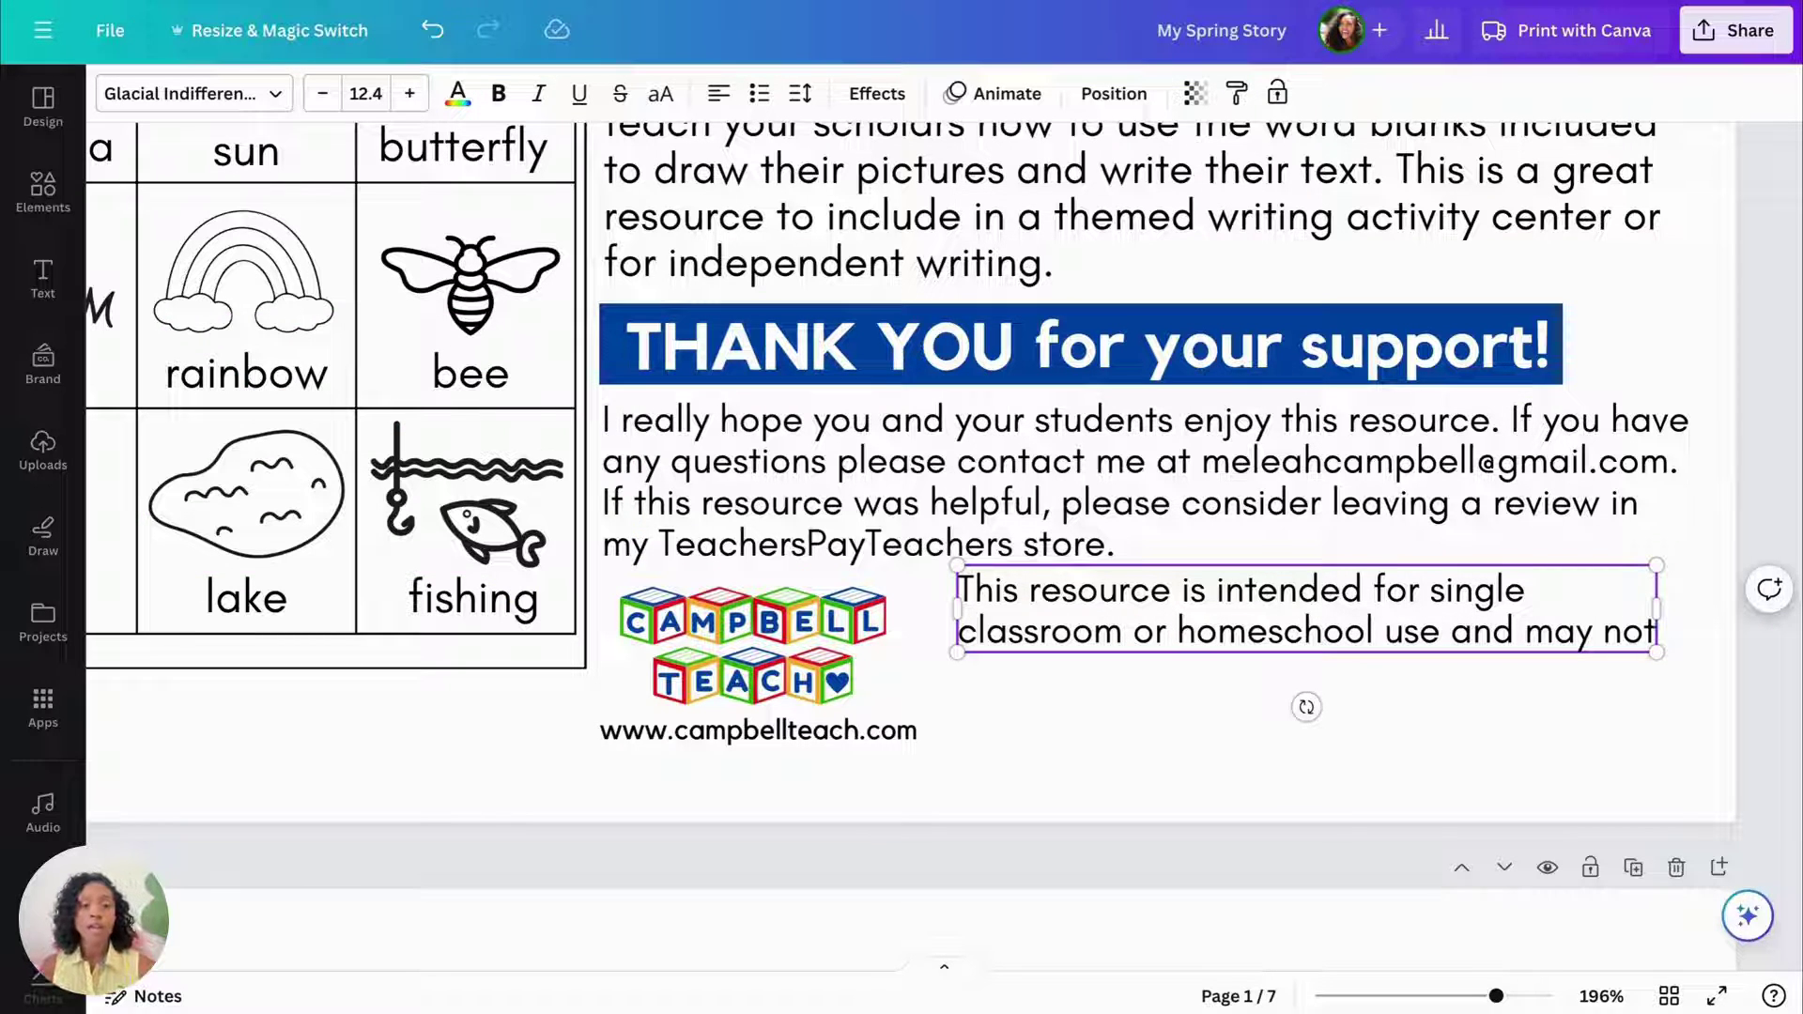
pyautogui.write(' be shared or d')
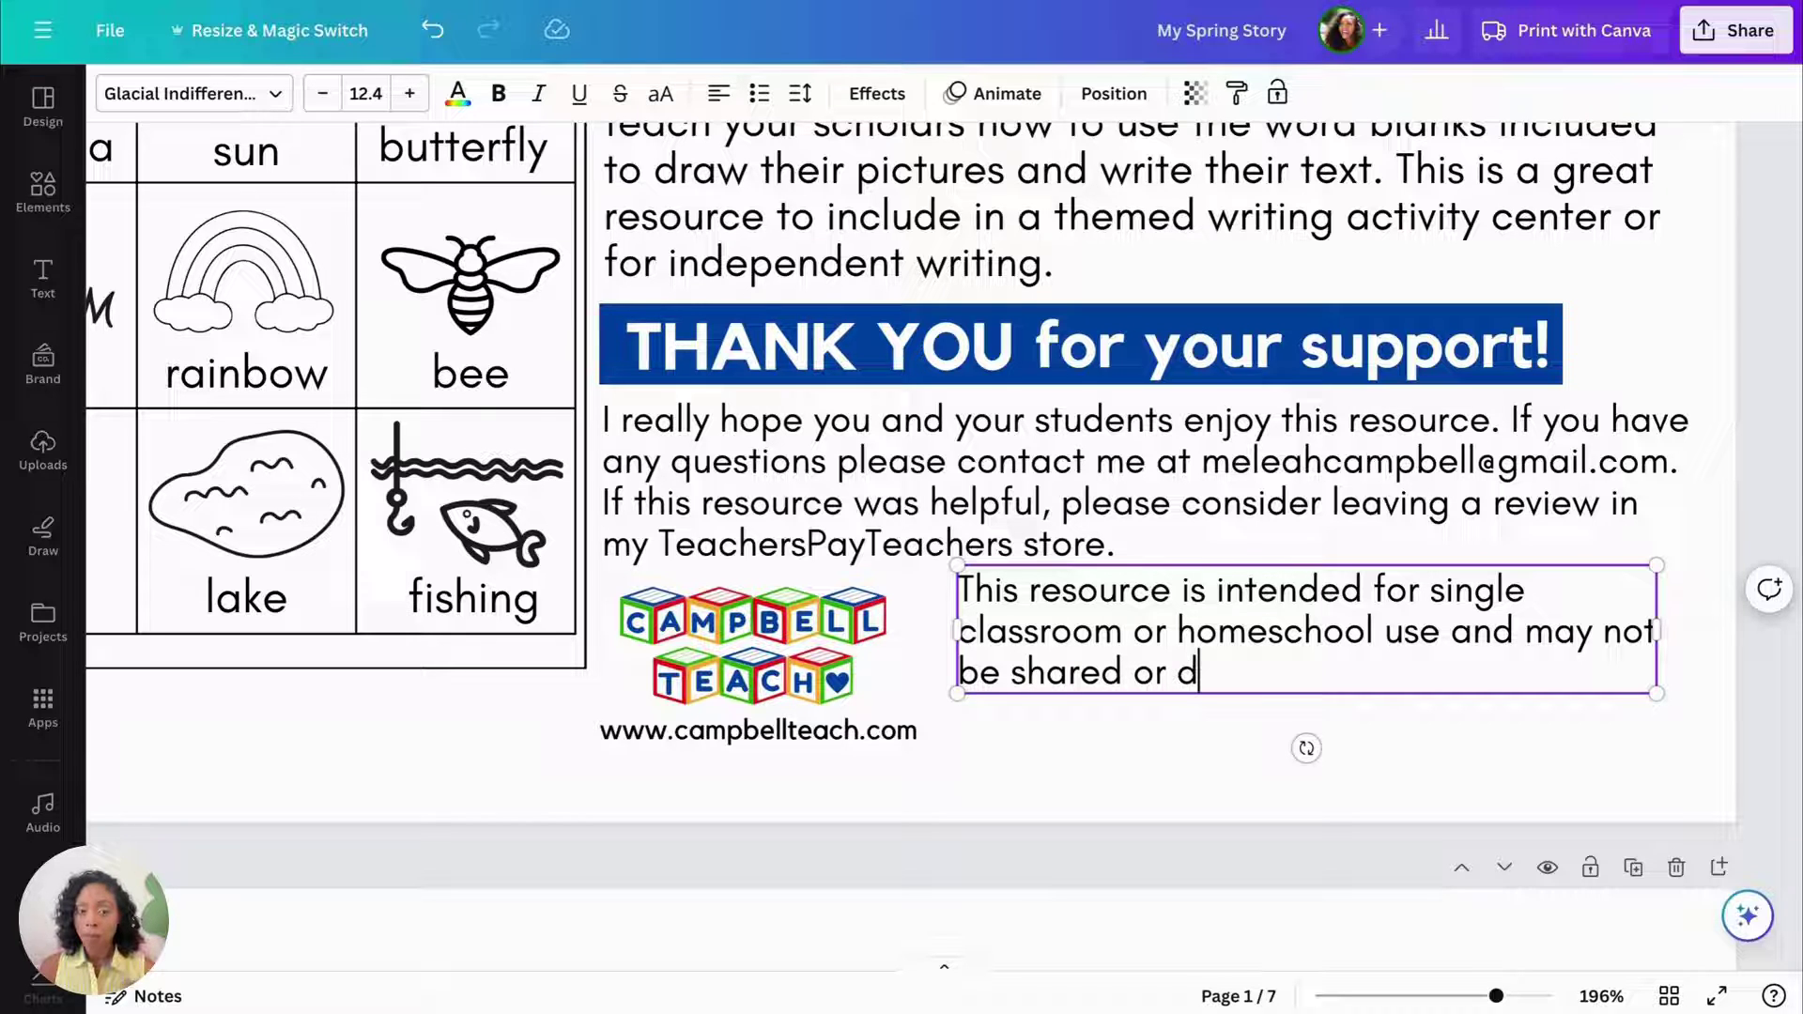
pyautogui.press('BackSpace')
pyautogui.write('reds')
pyautogui.press('BackSpace')
pyautogui.write('i')
pyautogui.press('BackSpace')
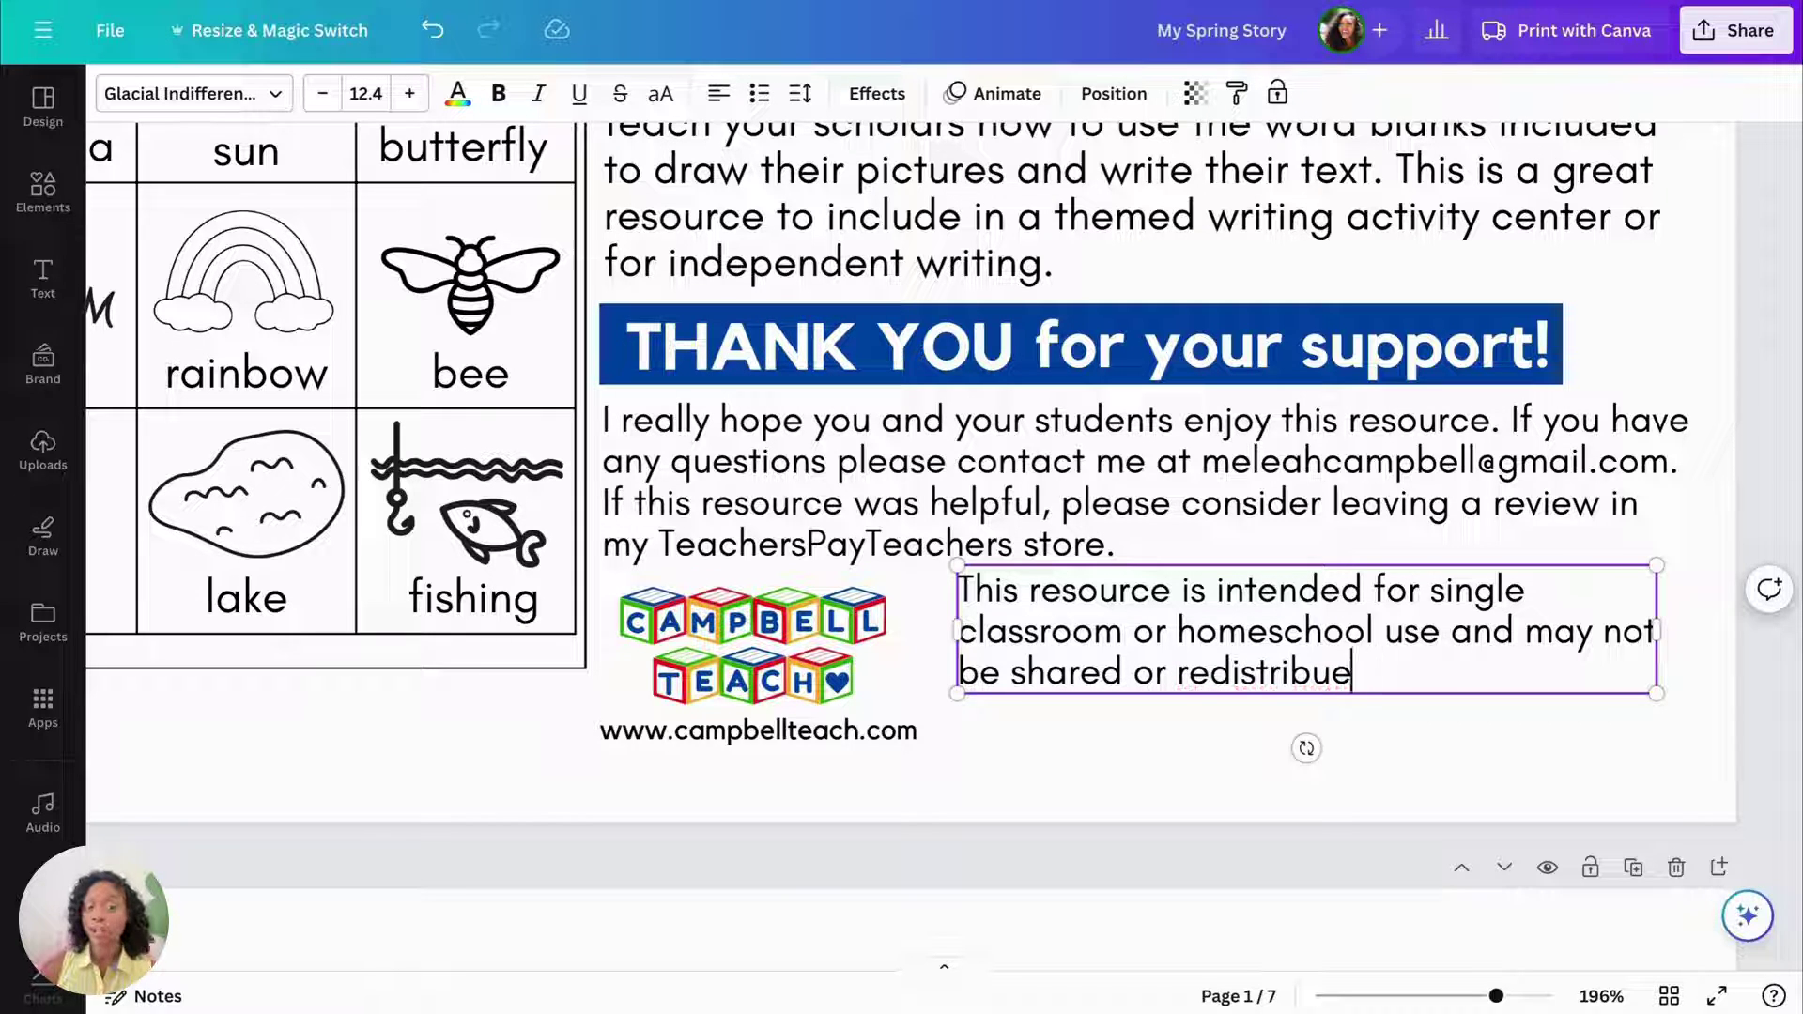
pyautogui.write('ted without')
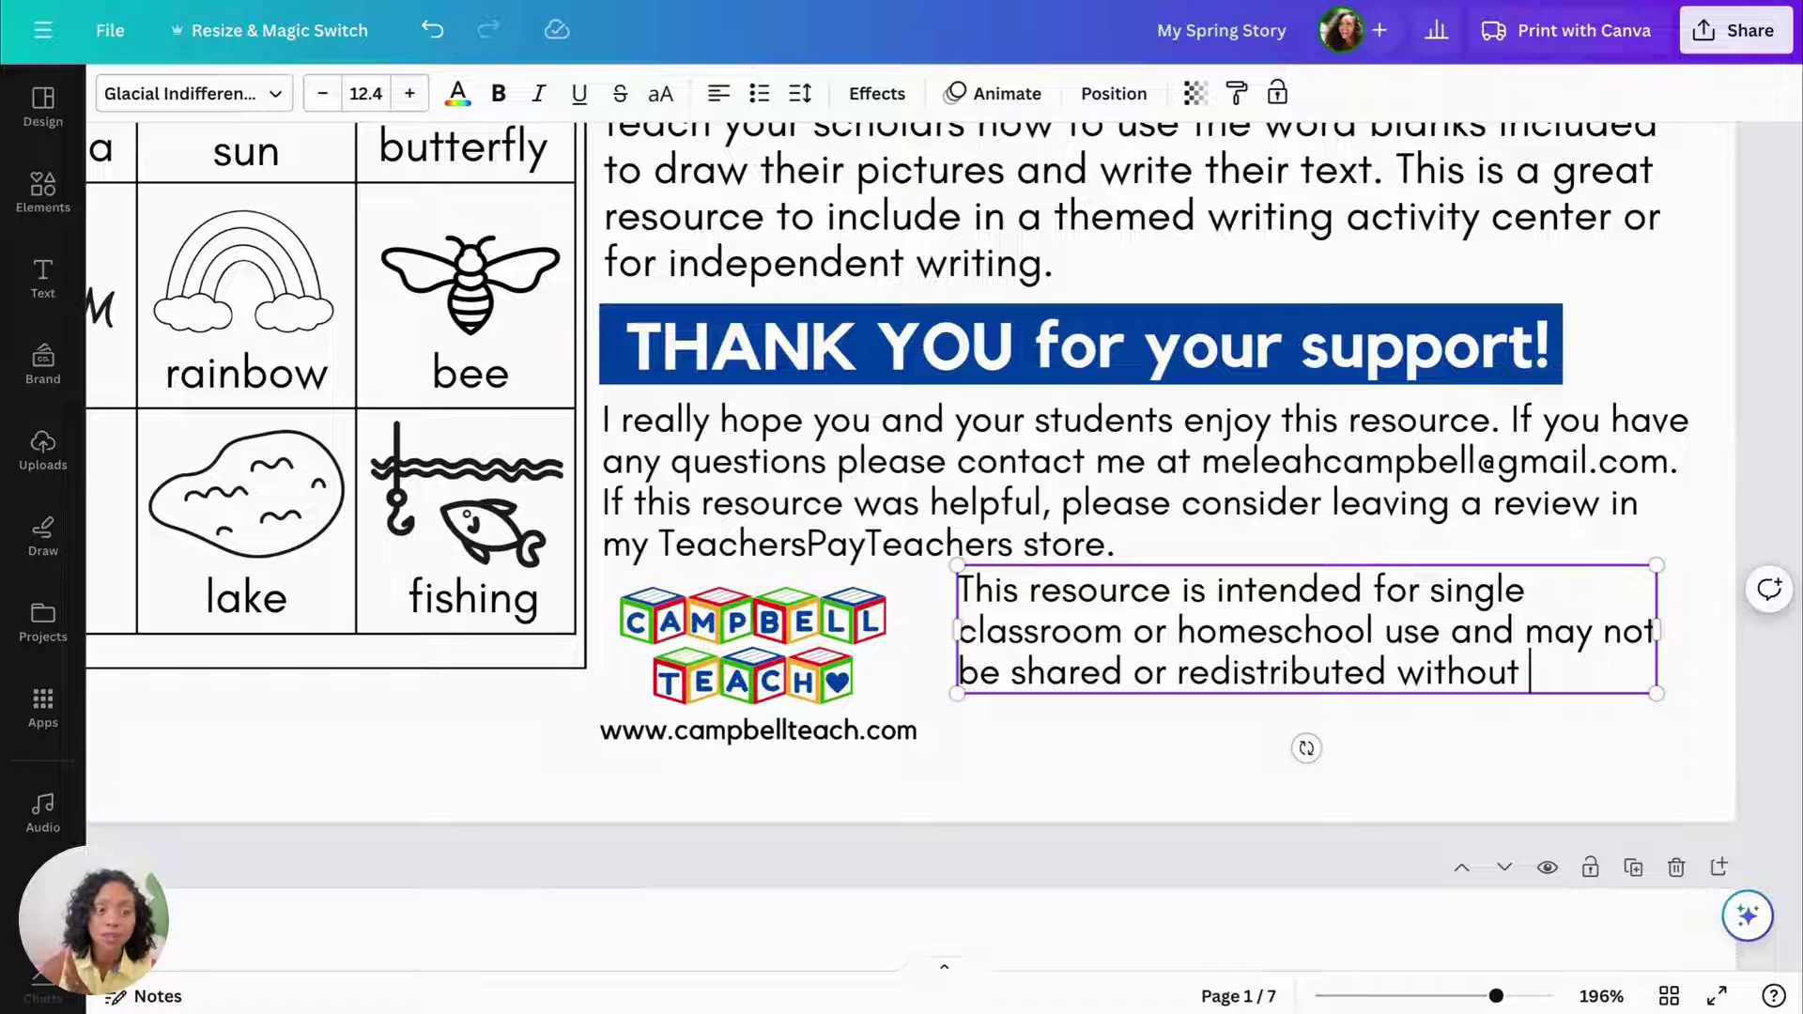
pyautogui.write(' prior conse')
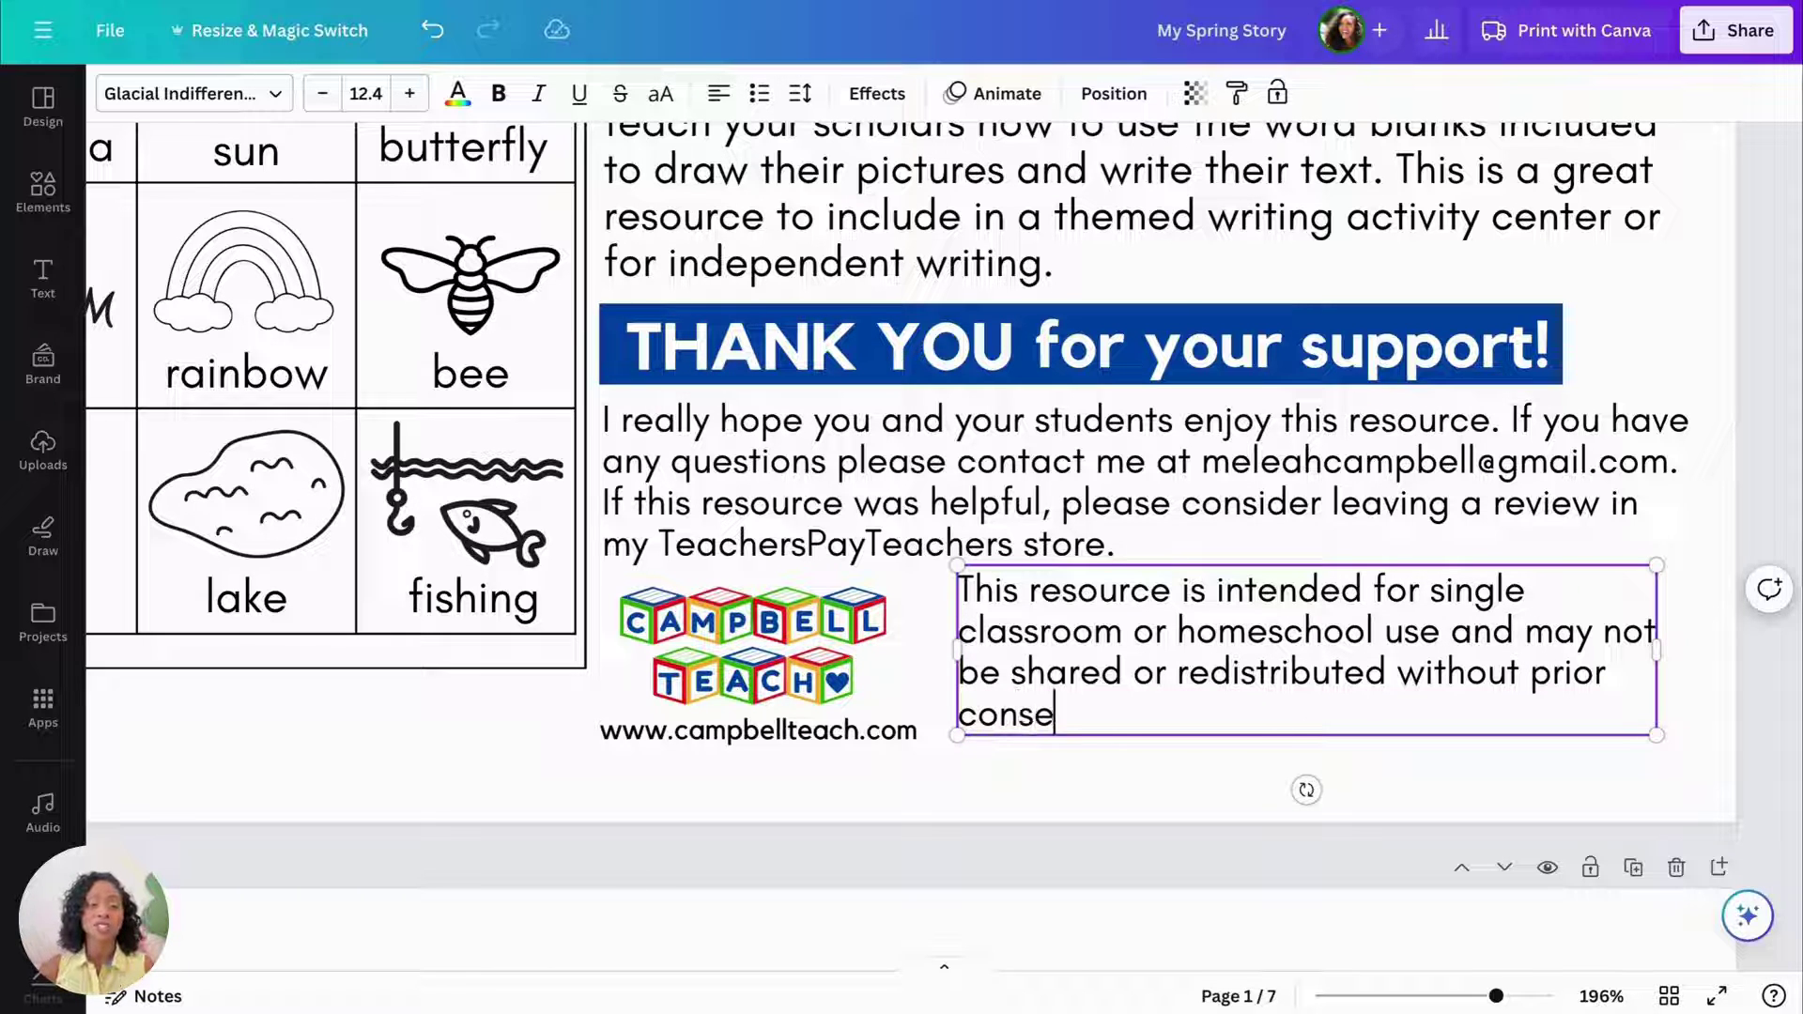
pyautogui.write('nt. Thank youf ')
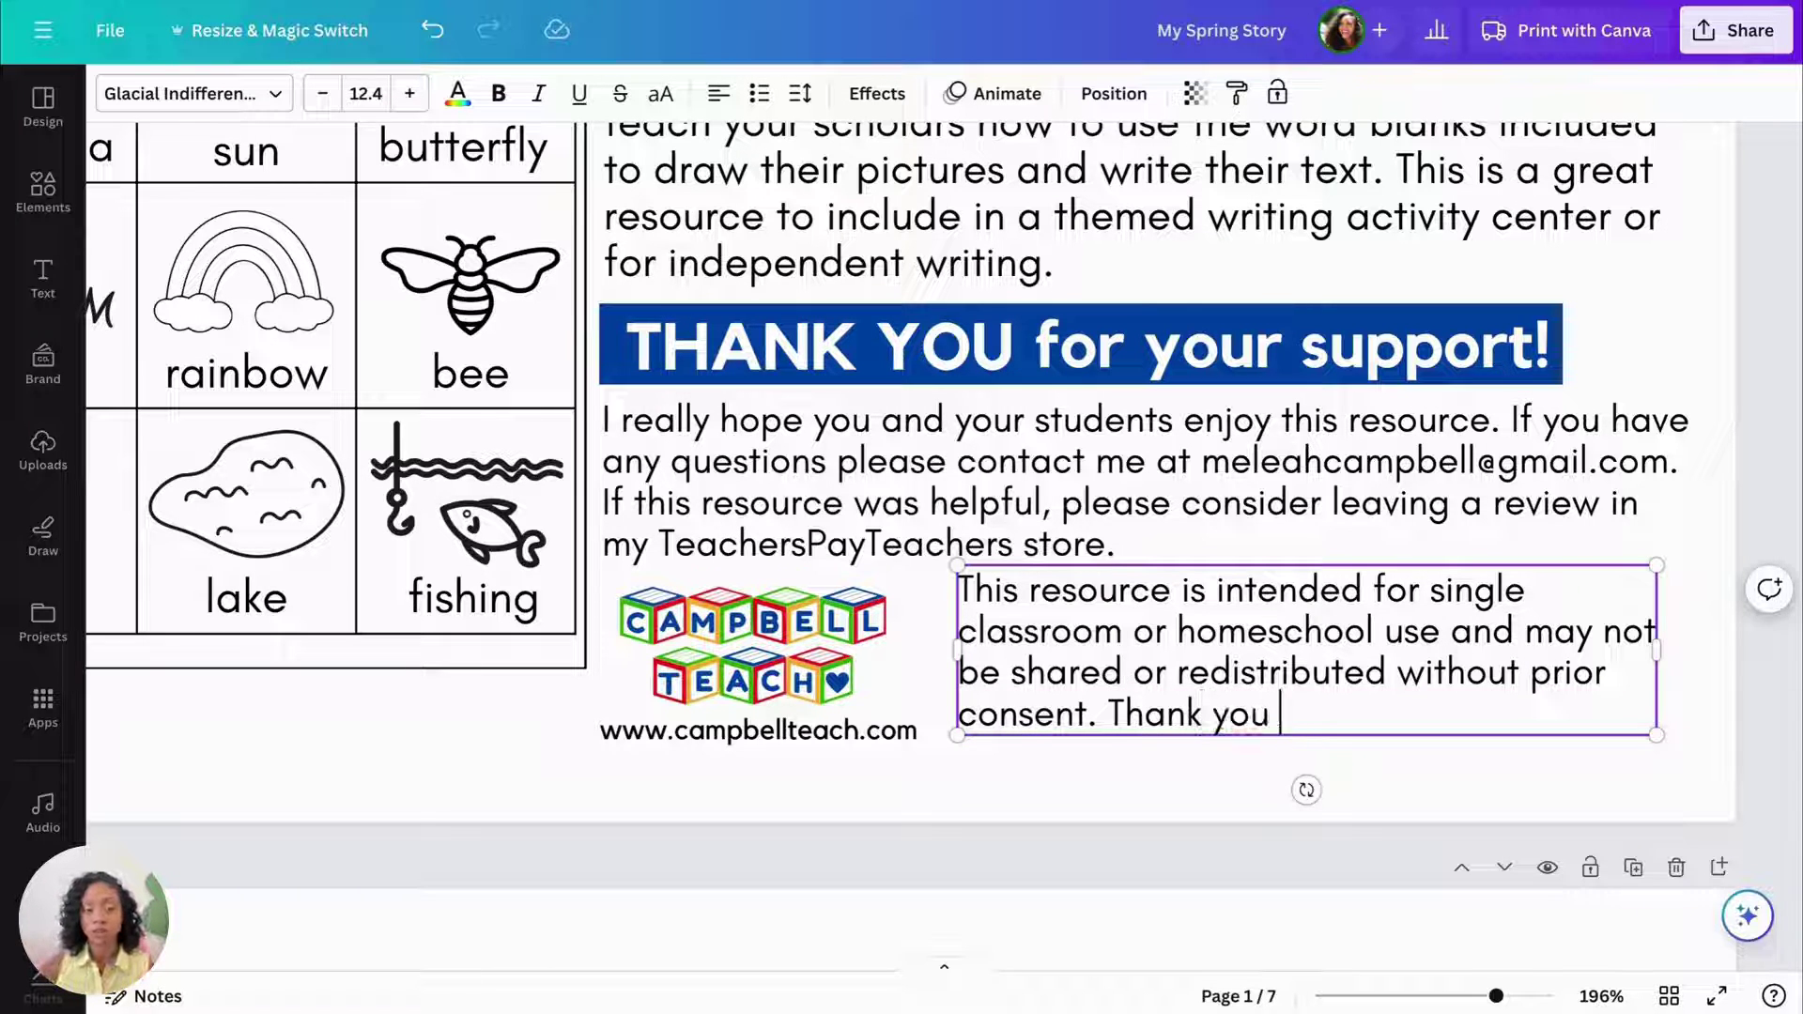
pyautogui.write('for respecting my wor')
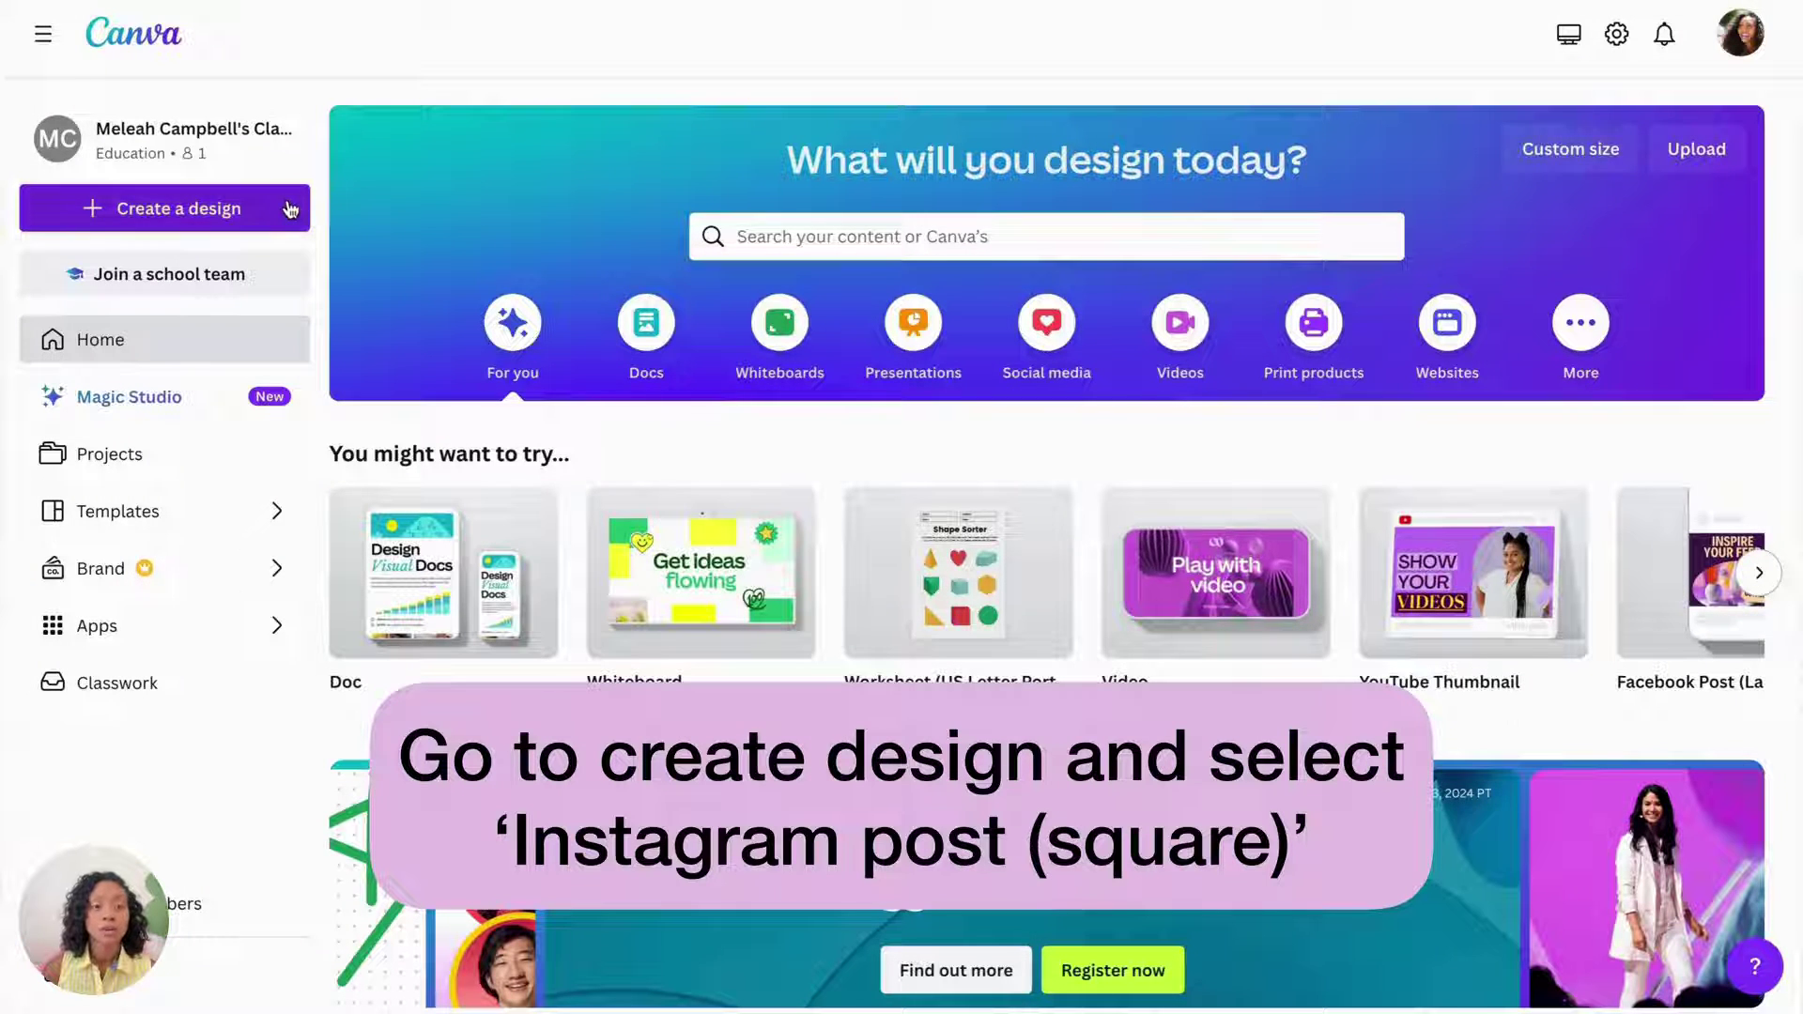
# Create a new Instagram Post (Square) design from the design type suggestions
pyautogui.click(286, 208)
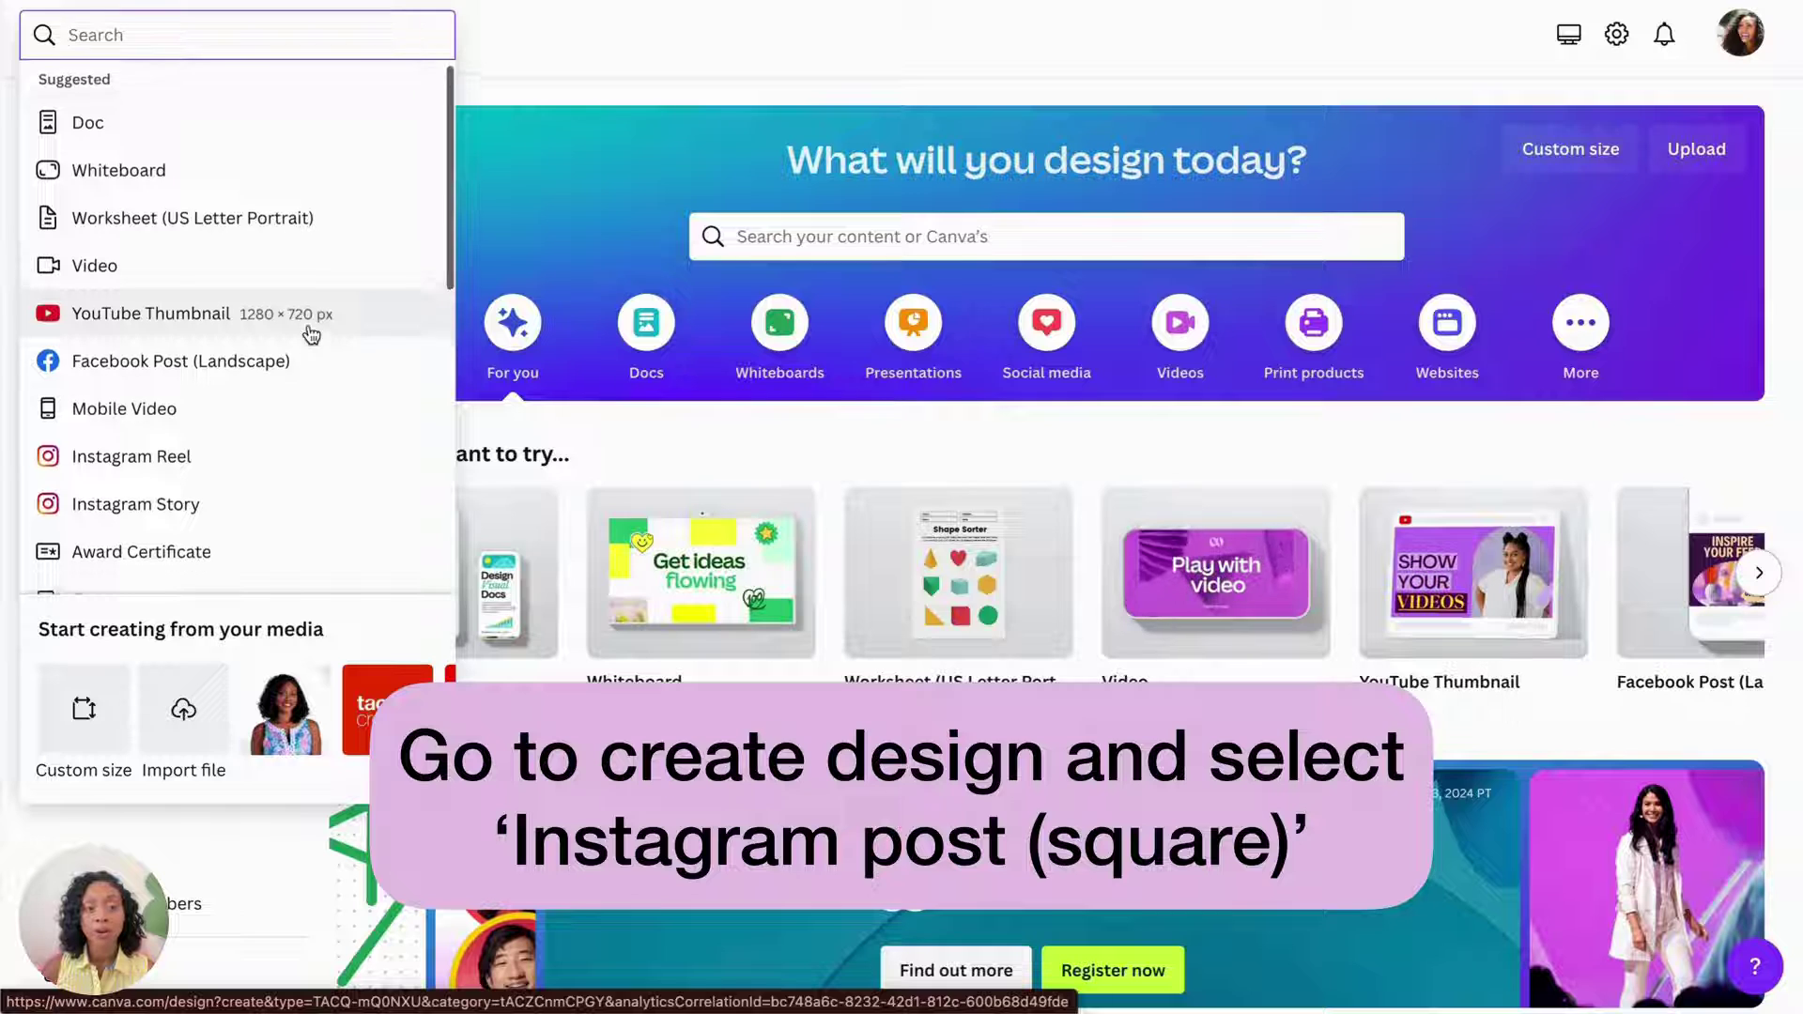
pyautogui.scroll(-5, 311, 334)
pyautogui.scroll(-3, 311, 335)
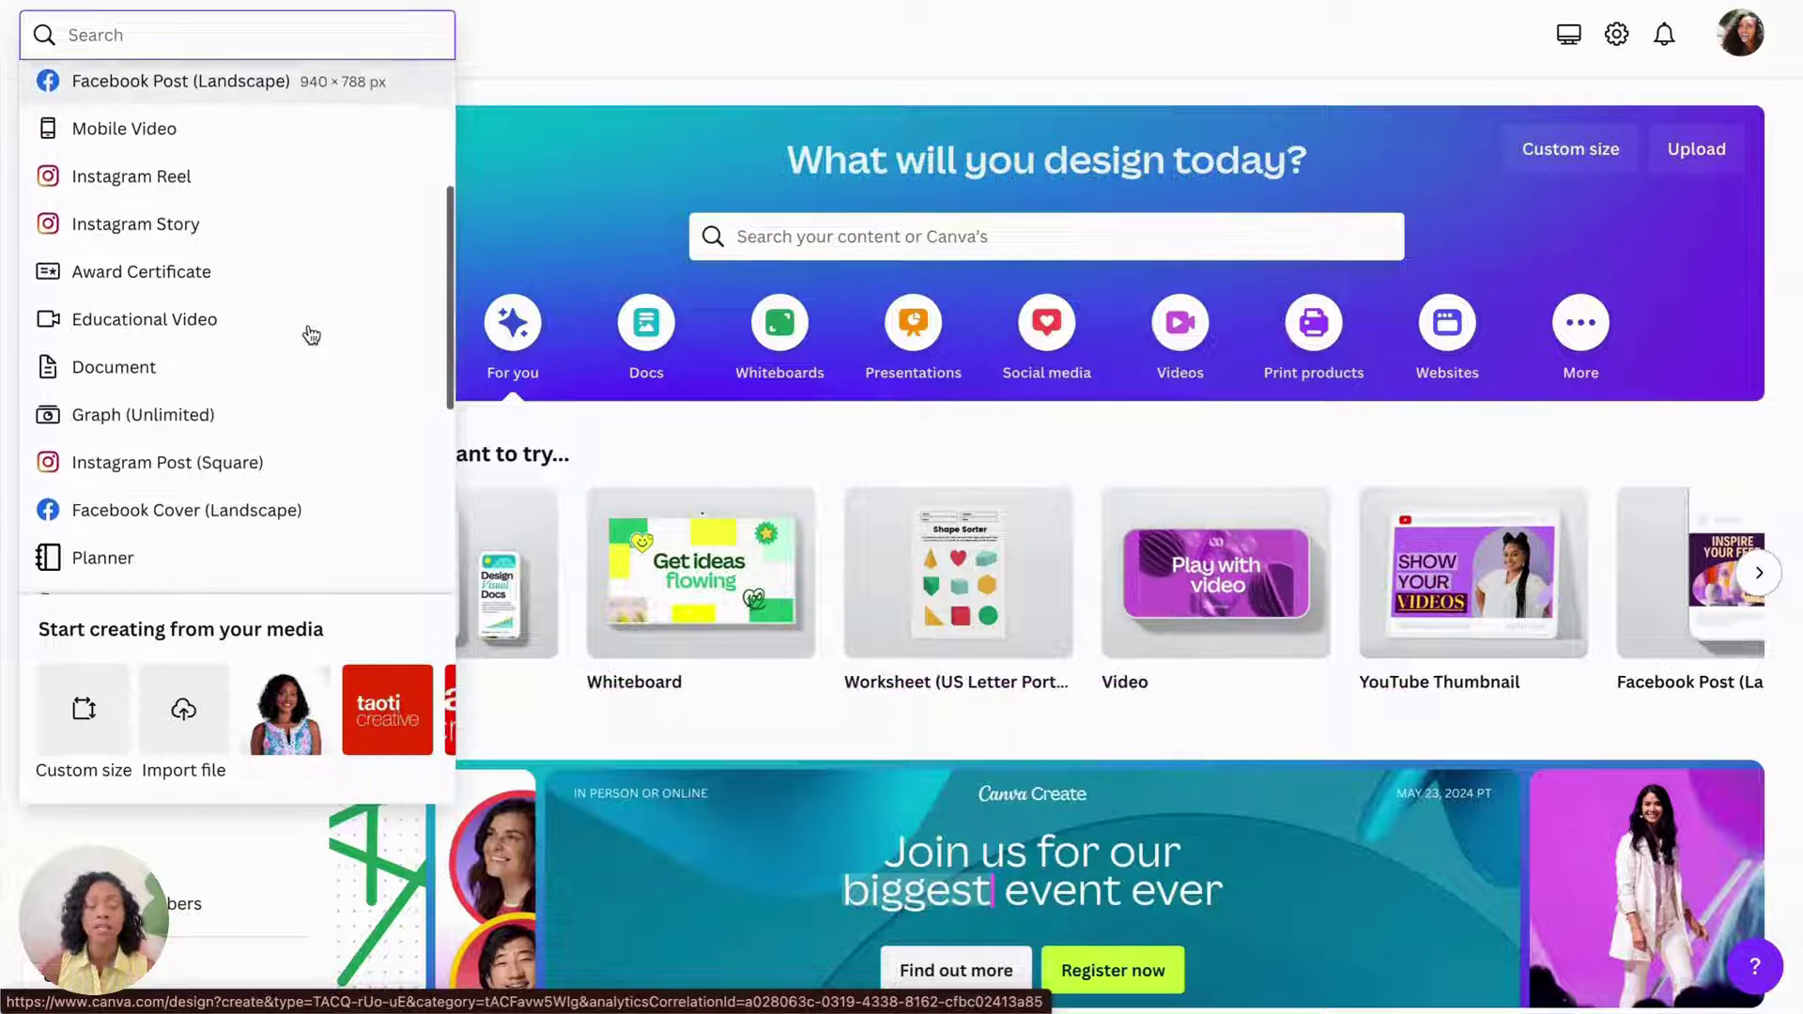
pyautogui.click(169, 420)
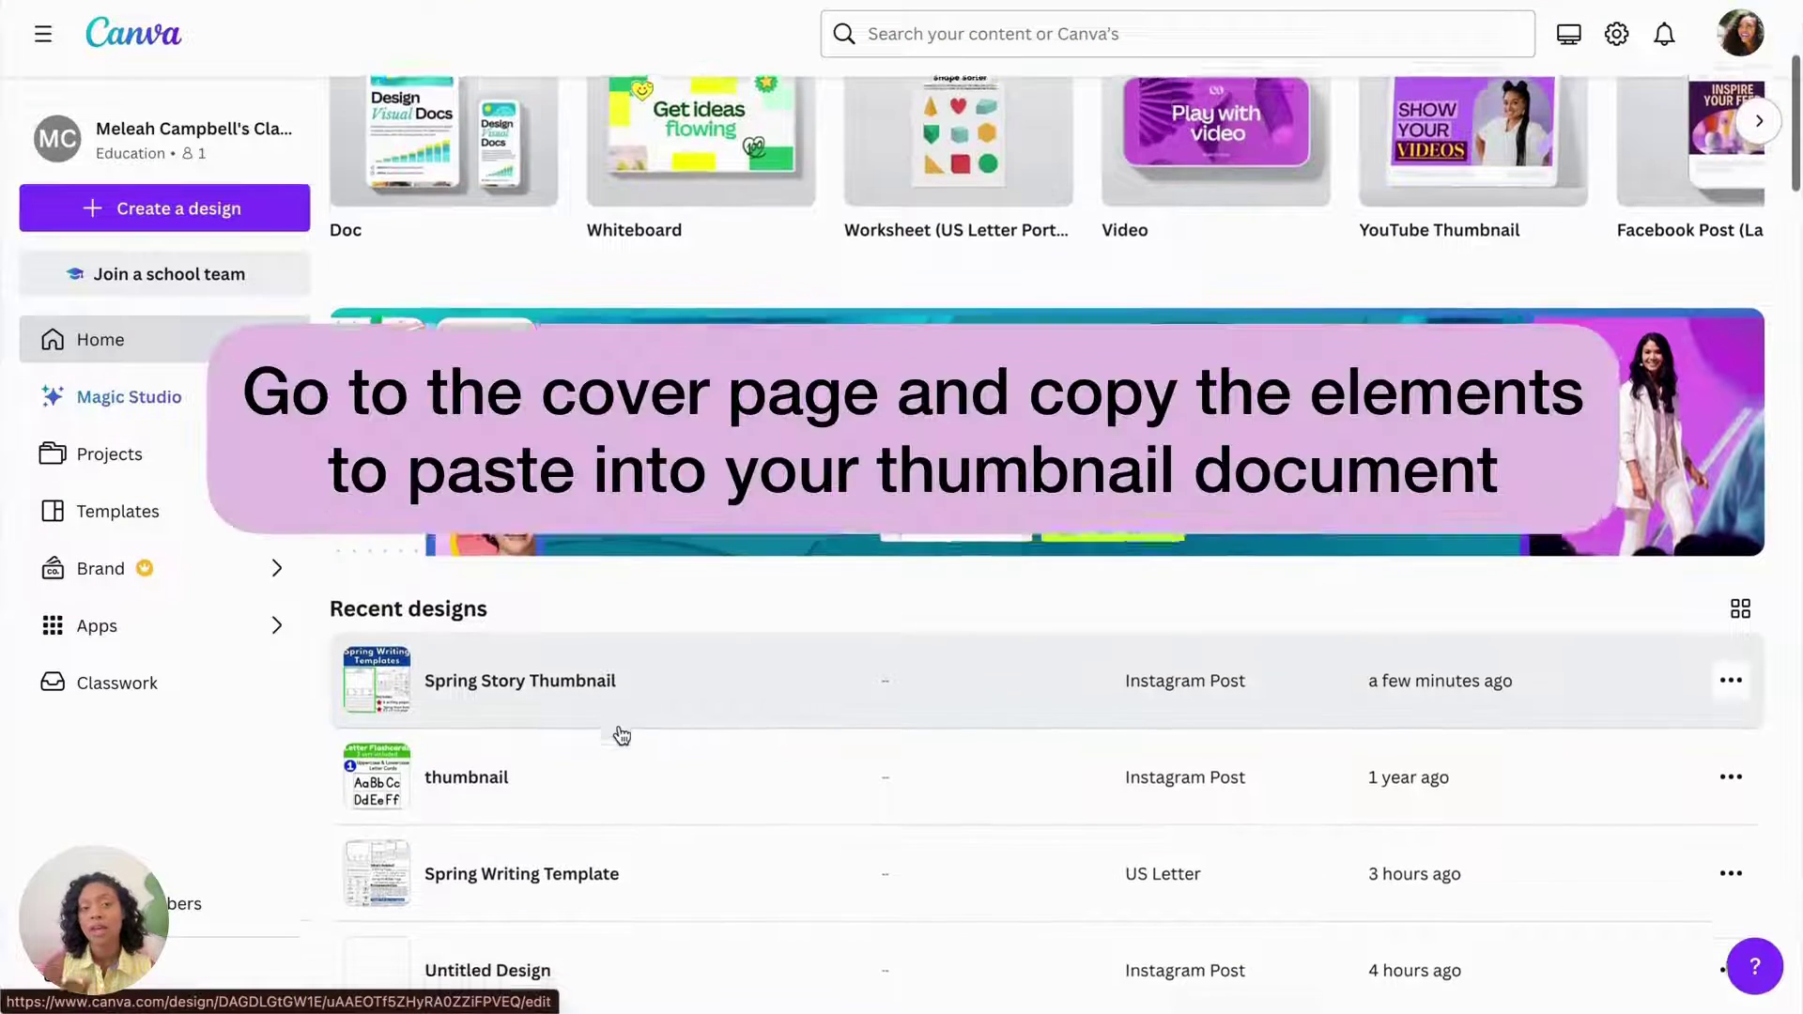
# Paste the Spring Writing Template title and worksheet previews into the square thumbnail and enlarge them
pyautogui.scroll(-2, 622, 735)
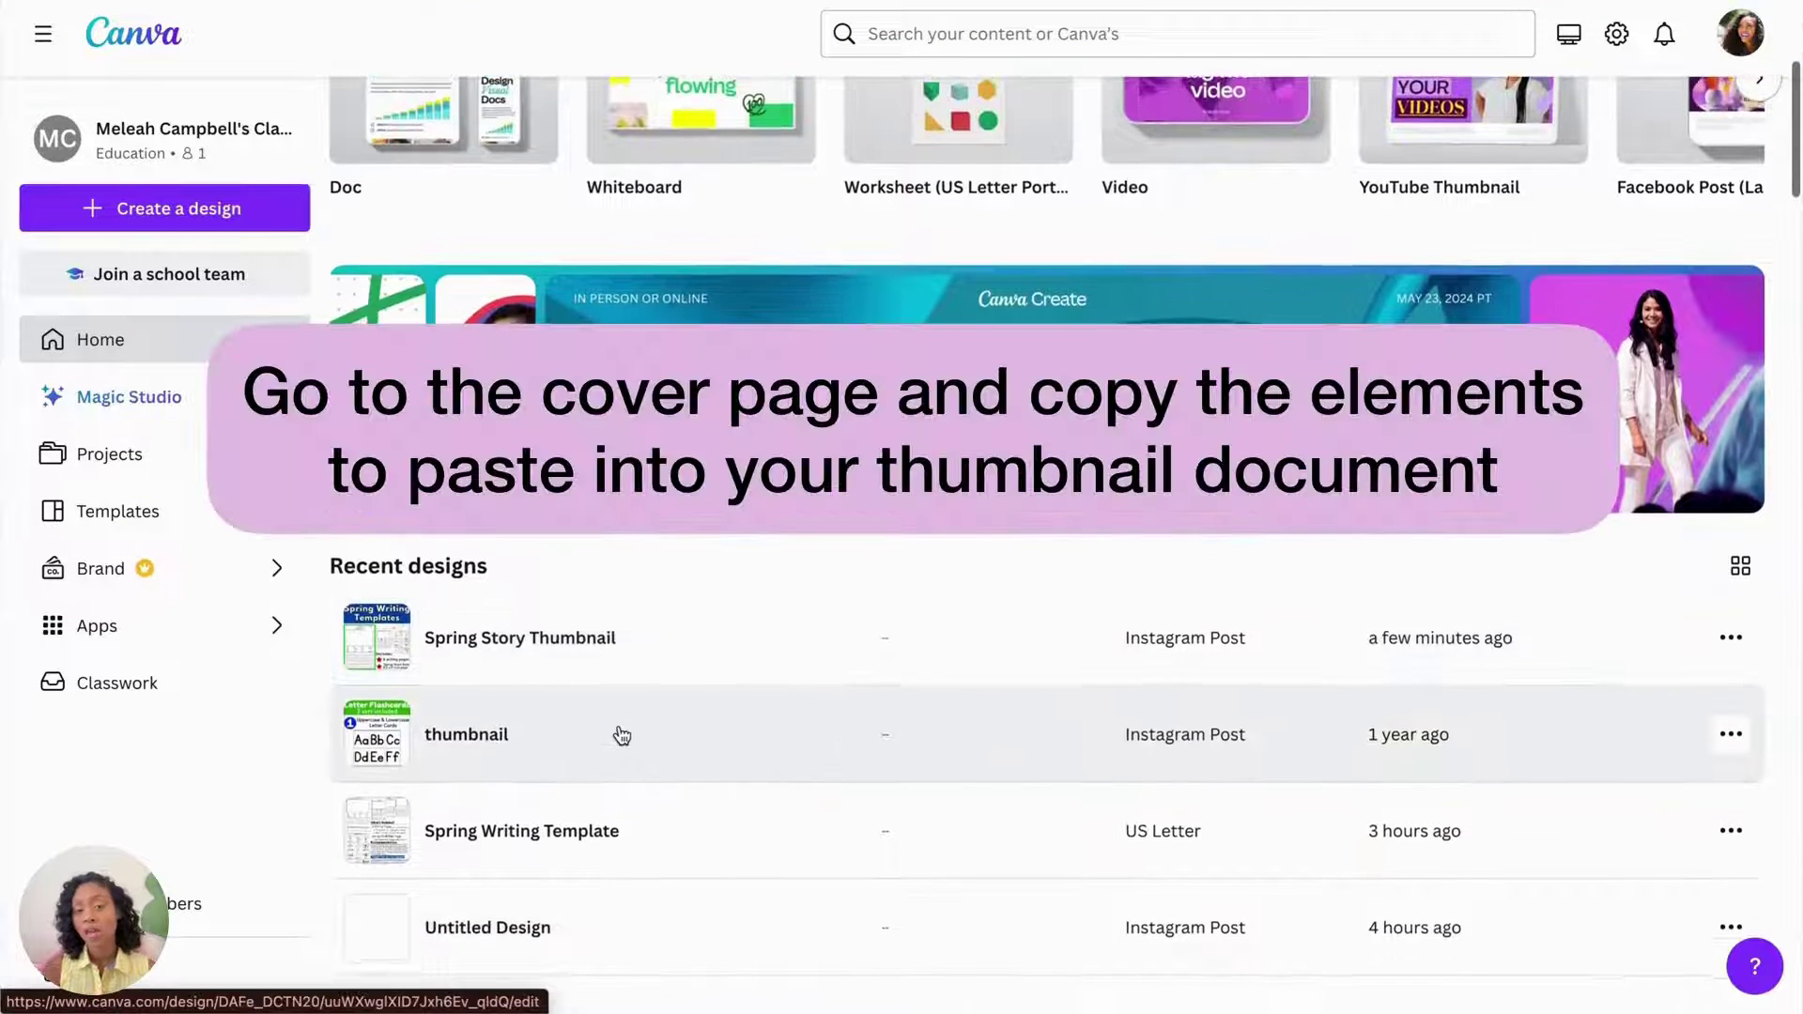
pyautogui.click(599, 752)
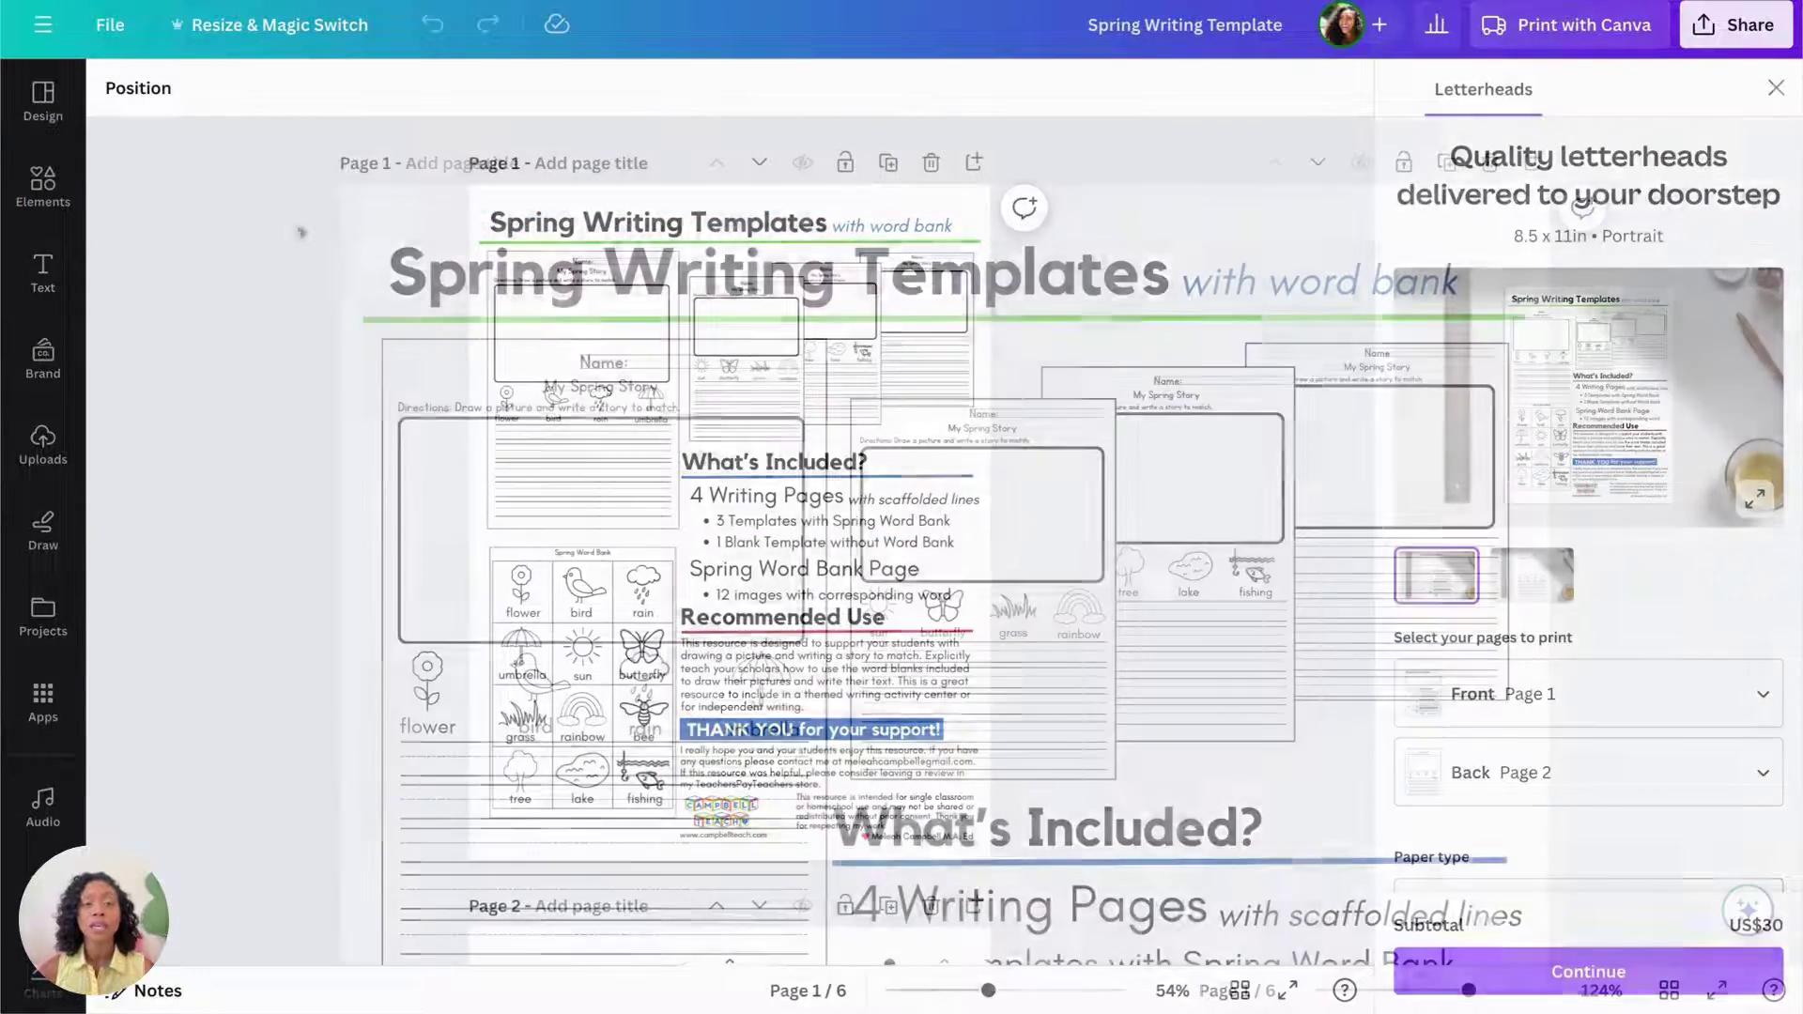
pyautogui.moveTo(298, 226); pyautogui.dragTo(1536, 755)
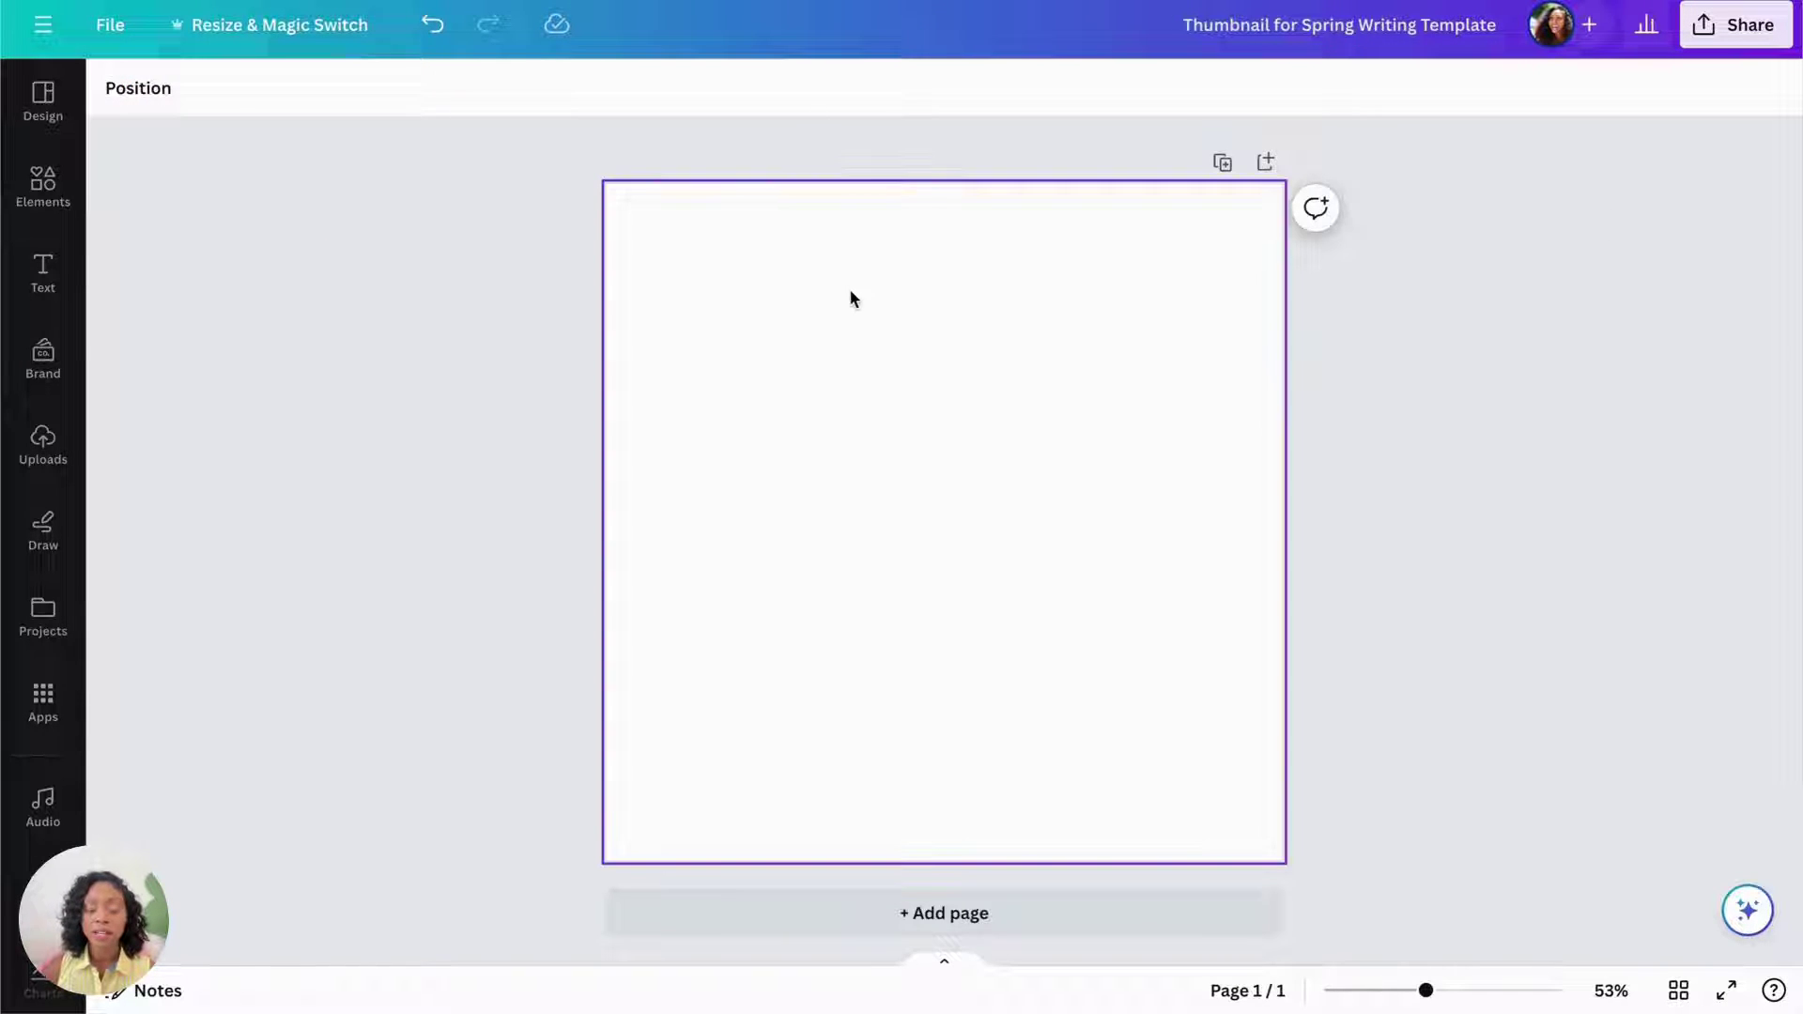
pyautogui.hotkey('ctrl', 'v')
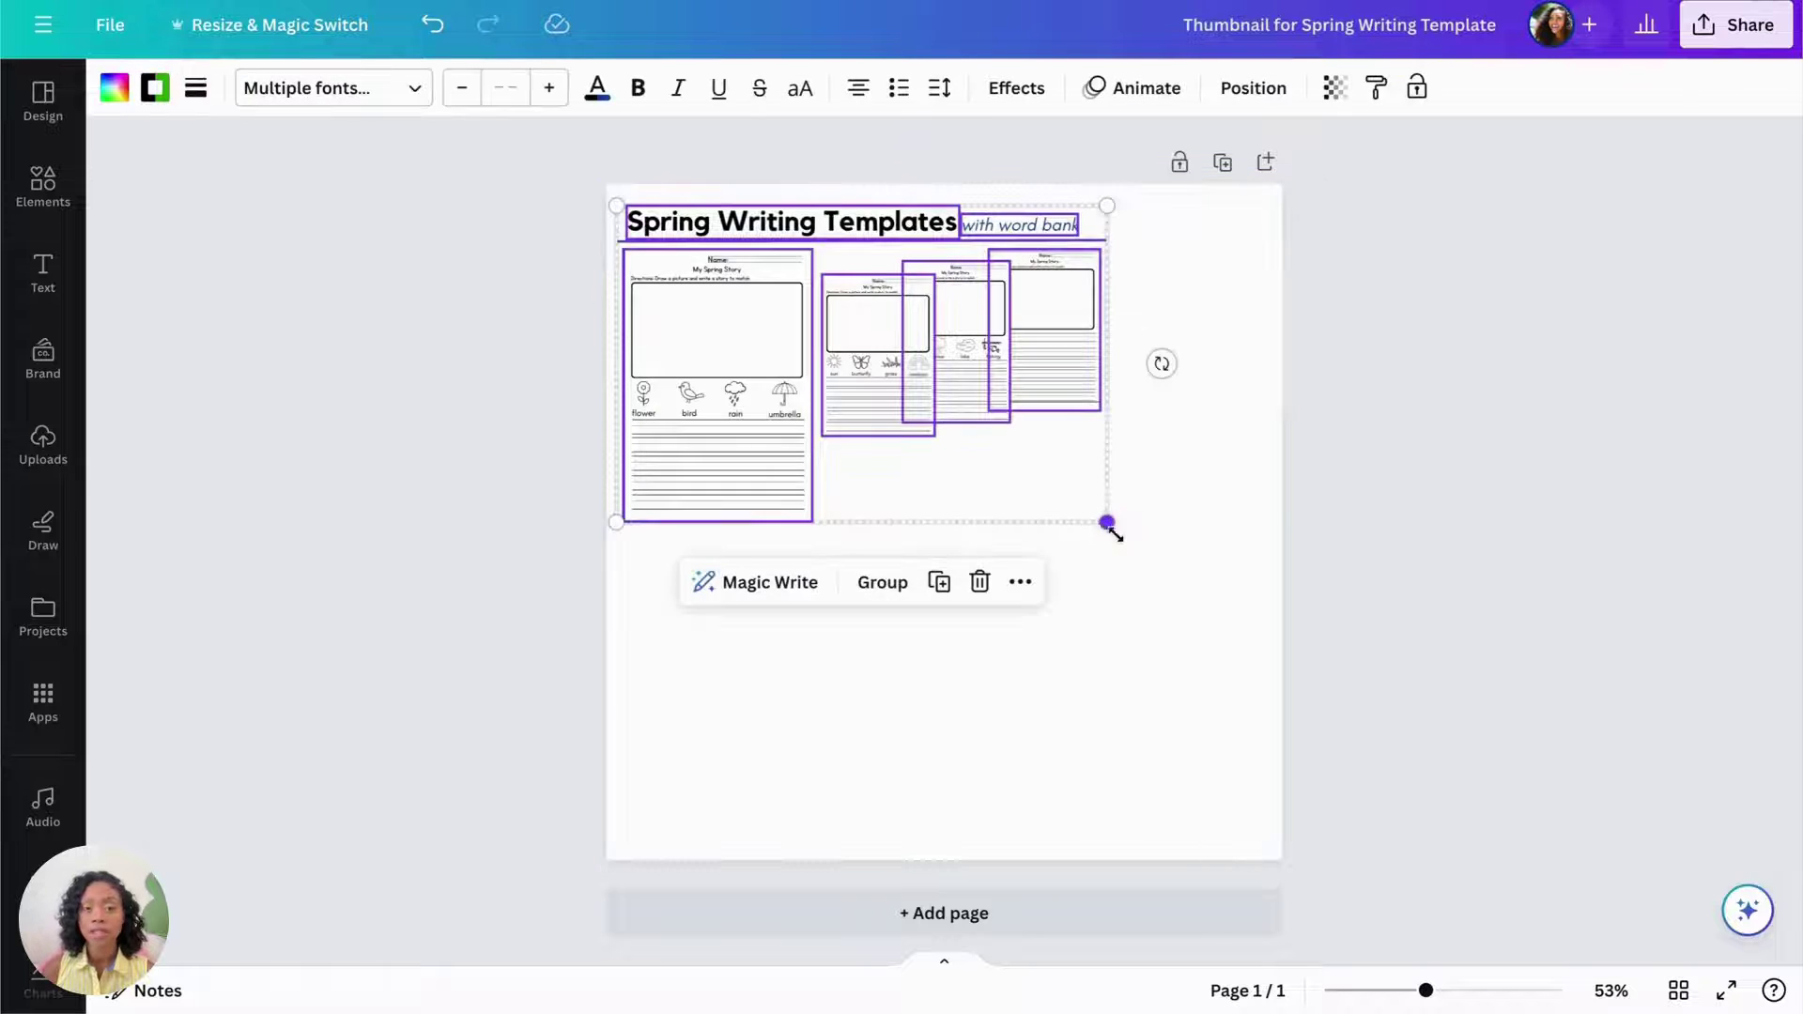
pyautogui.moveTo(1113, 533); pyautogui.dragTo(1254, 650)
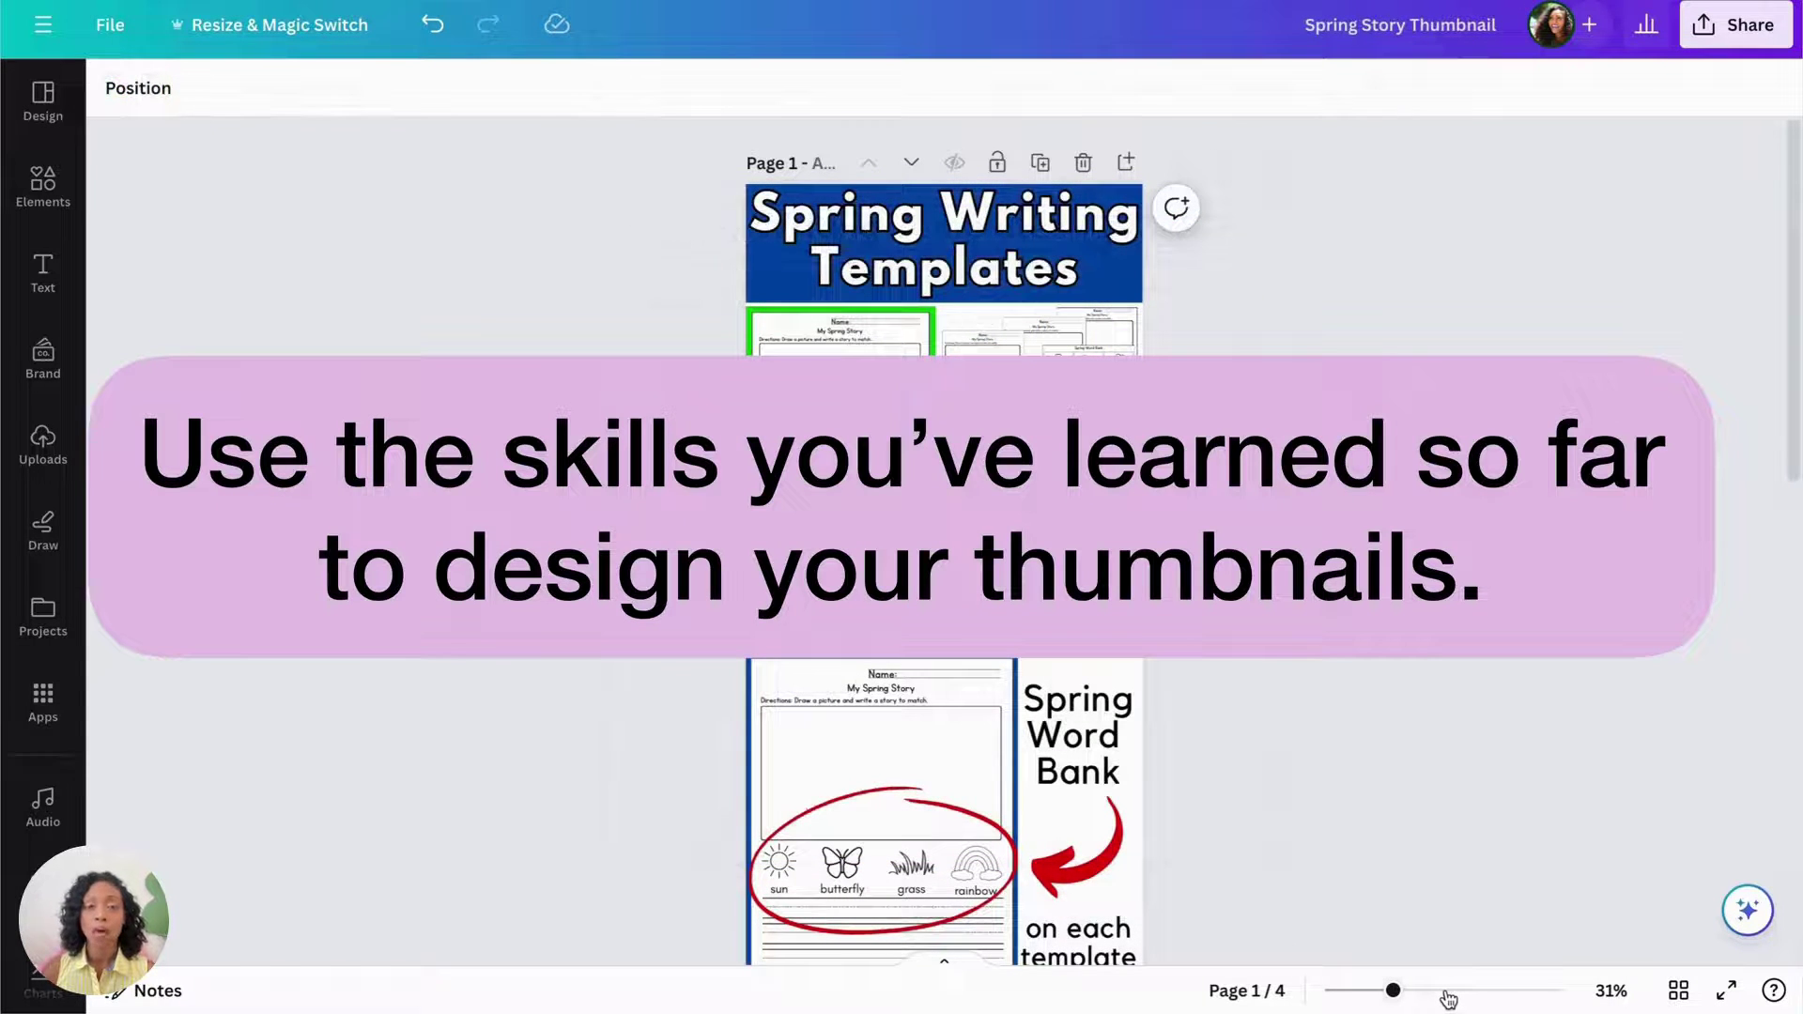
pyautogui.click(1447, 993)
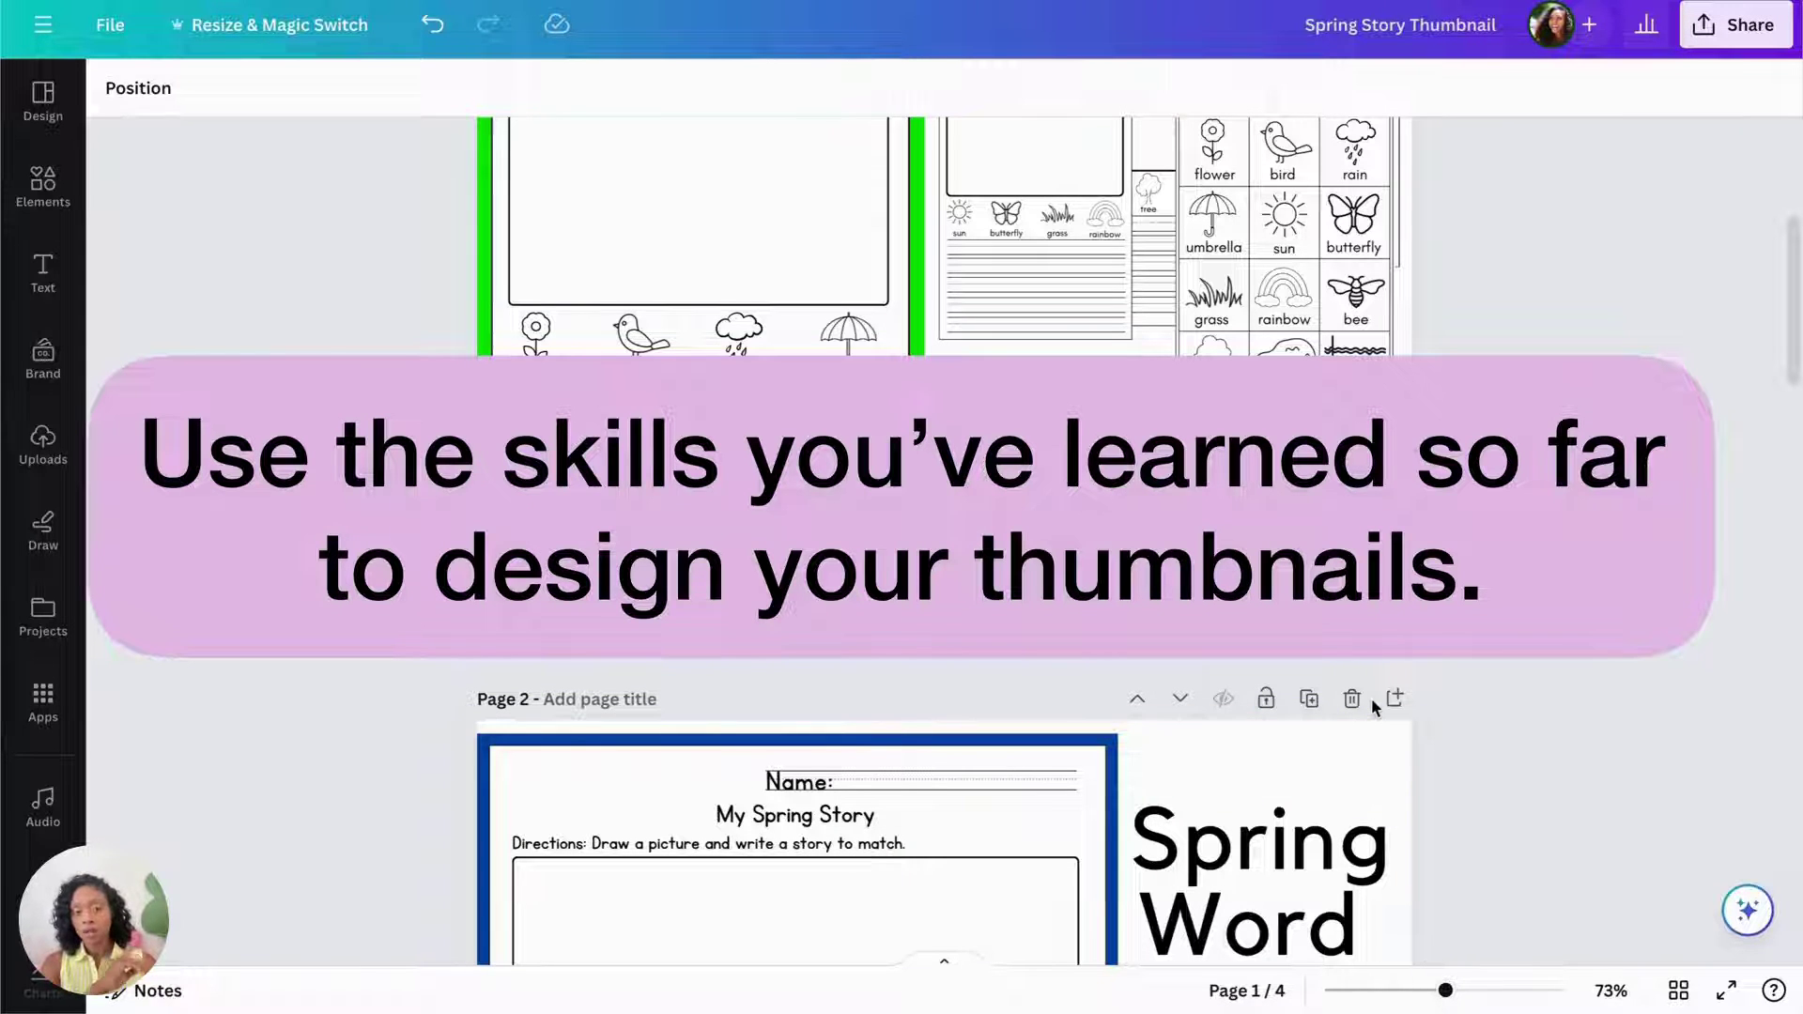
pyautogui.scroll(5, 1371, 697)
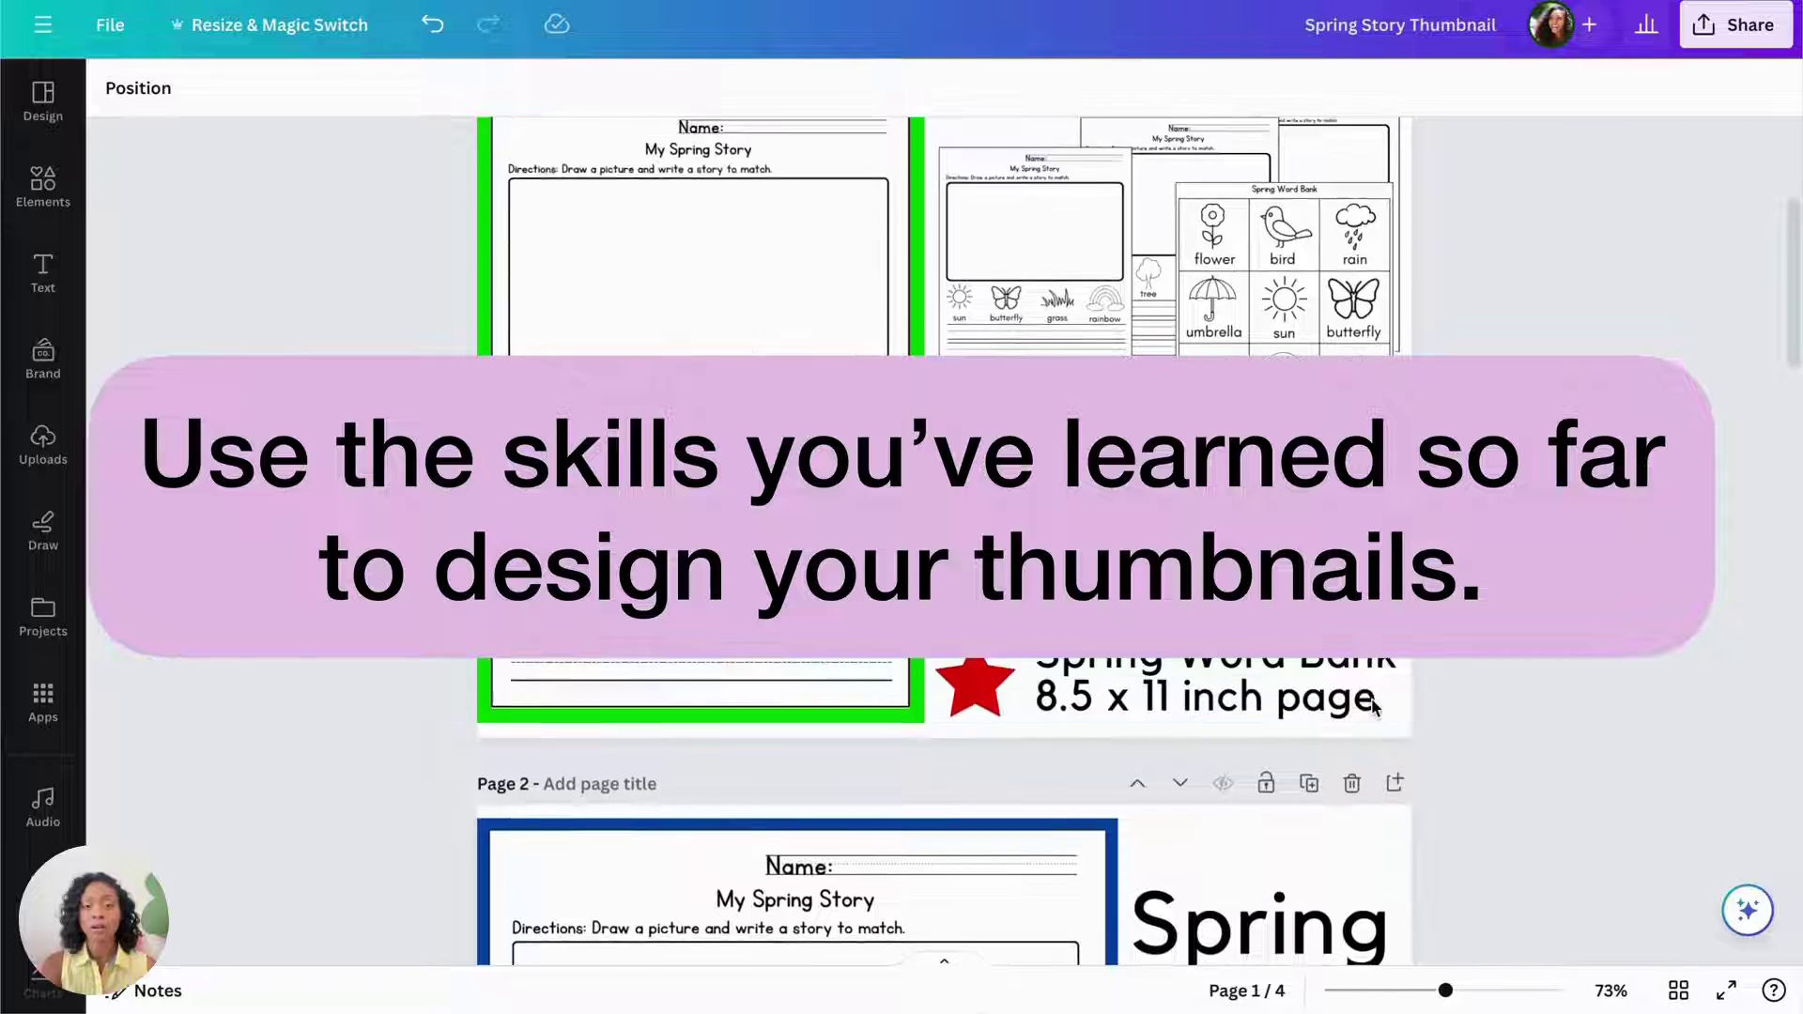
pyautogui.scroll(2, 1370, 706)
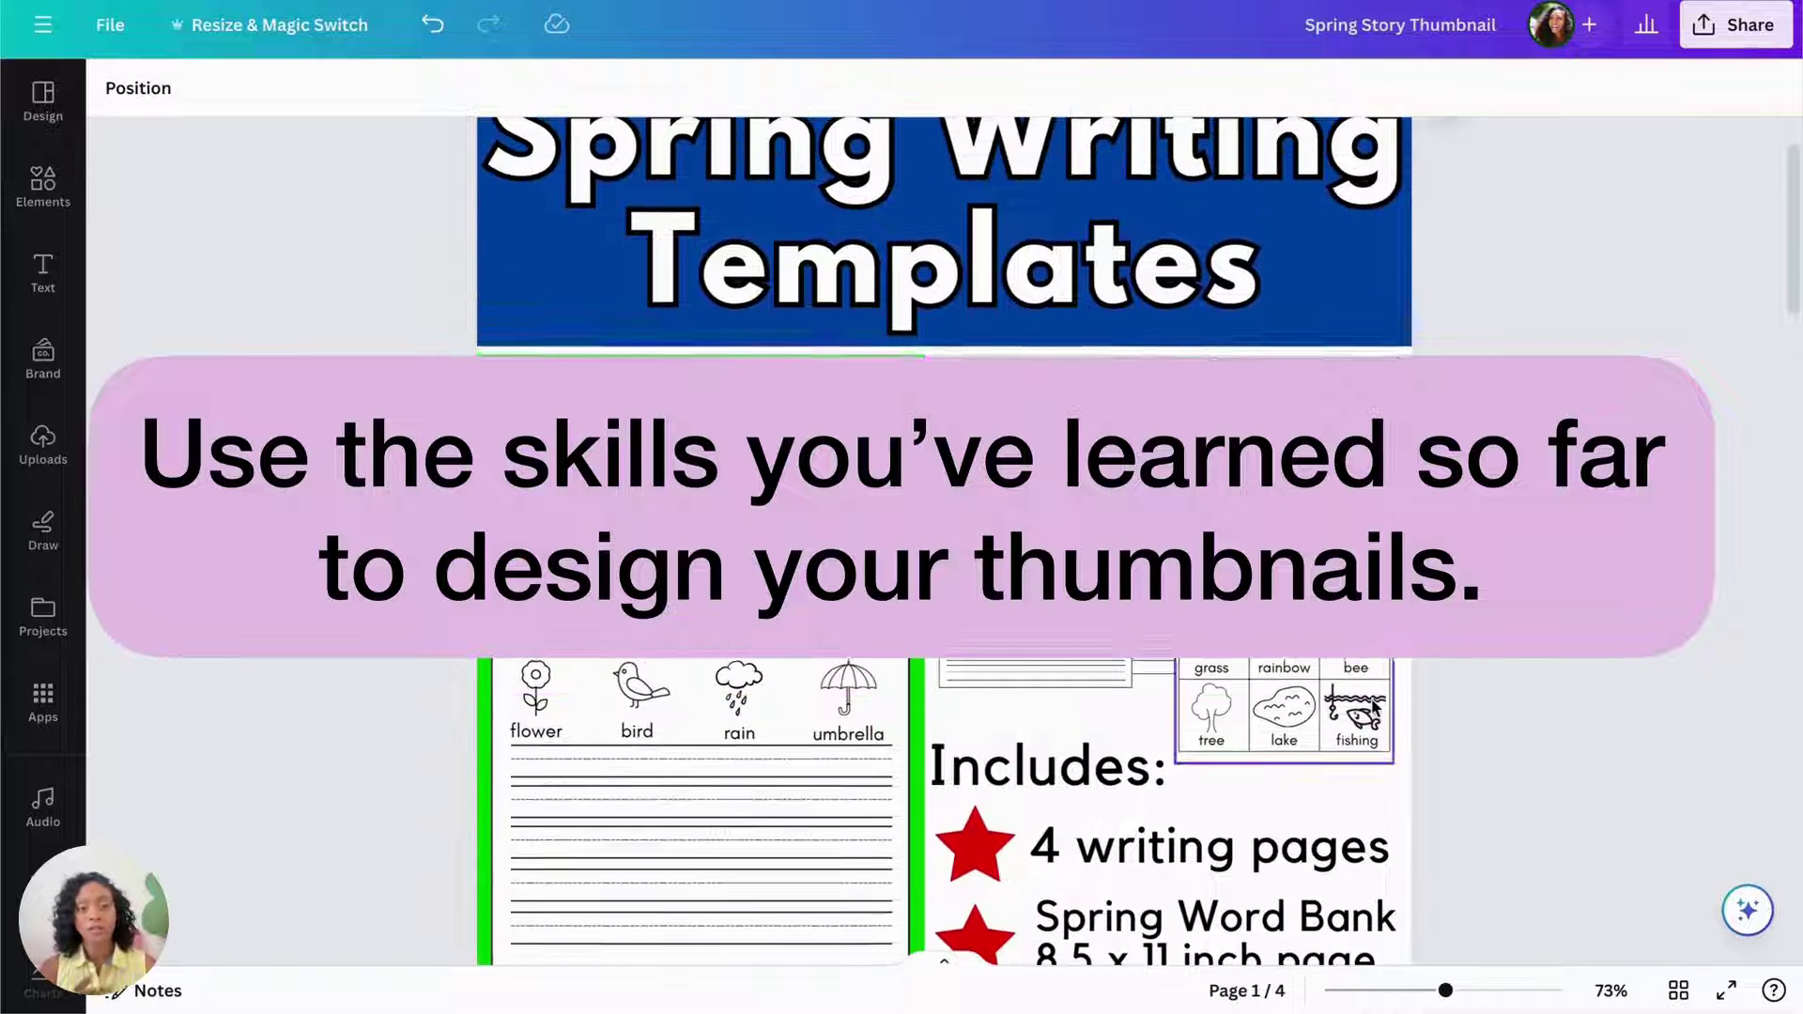
pyautogui.scroll(2, 1373, 706)
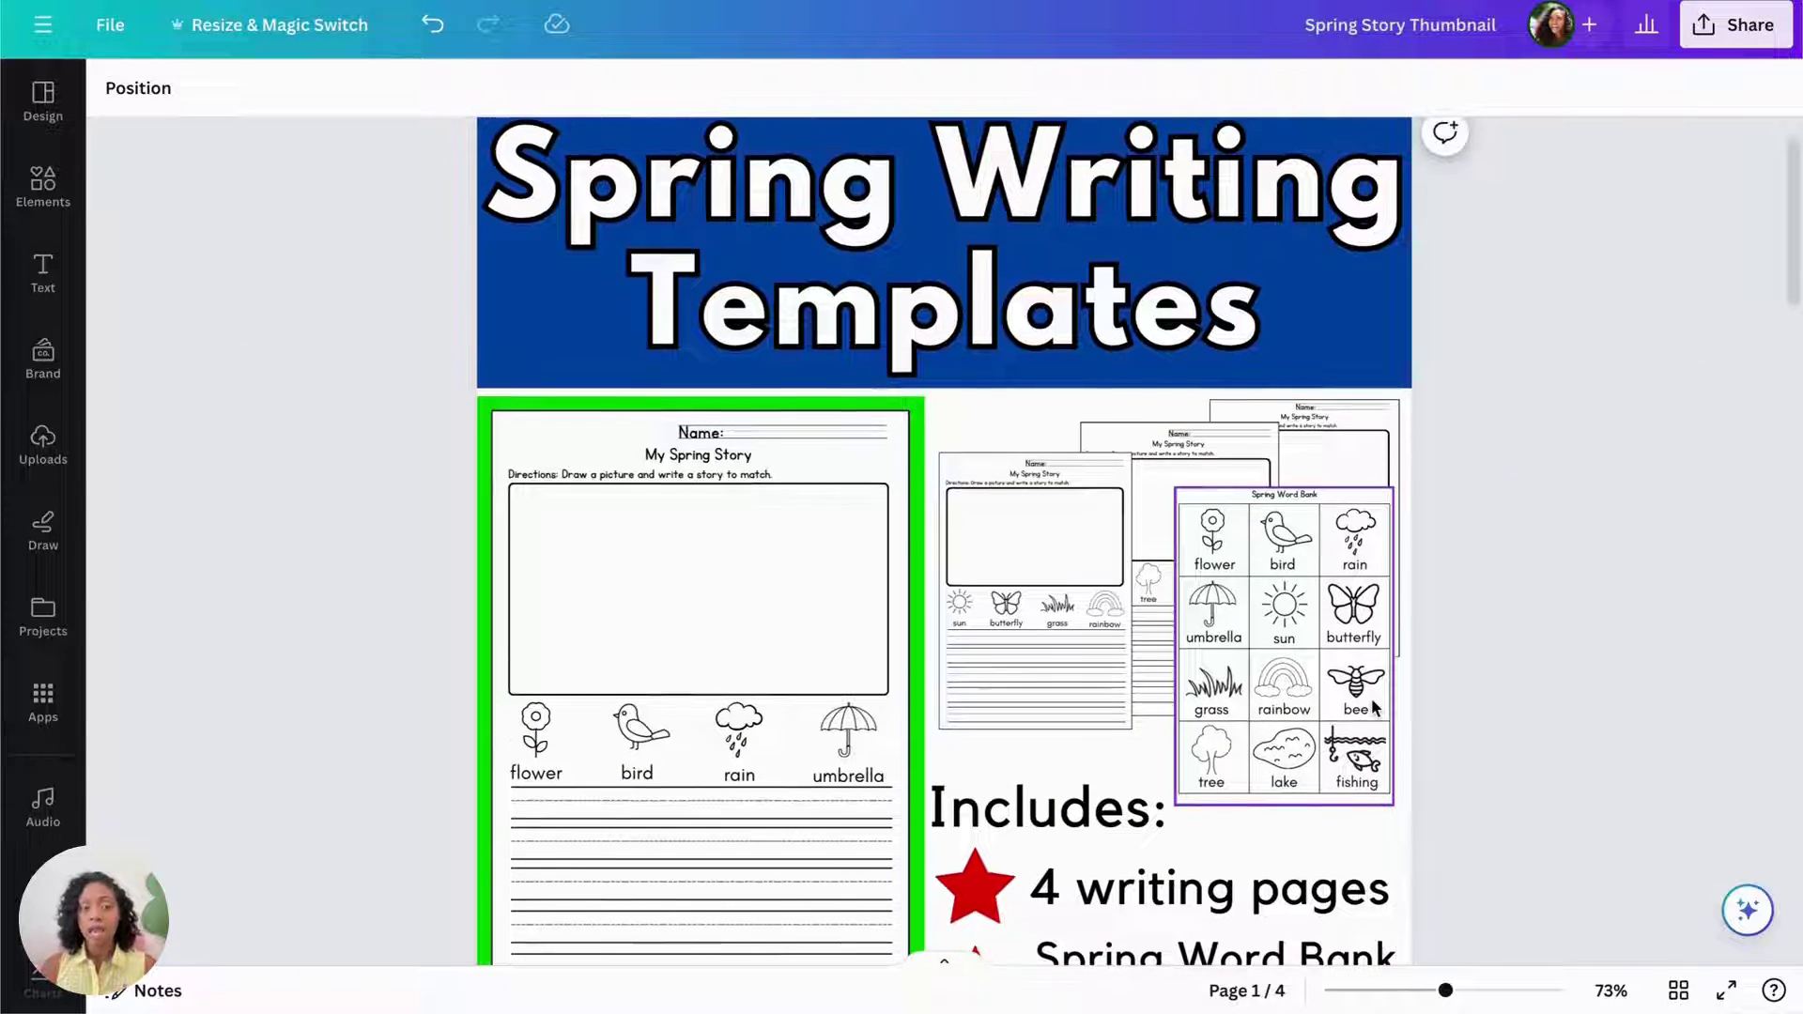
pyautogui.scroll(1, 1373, 706)
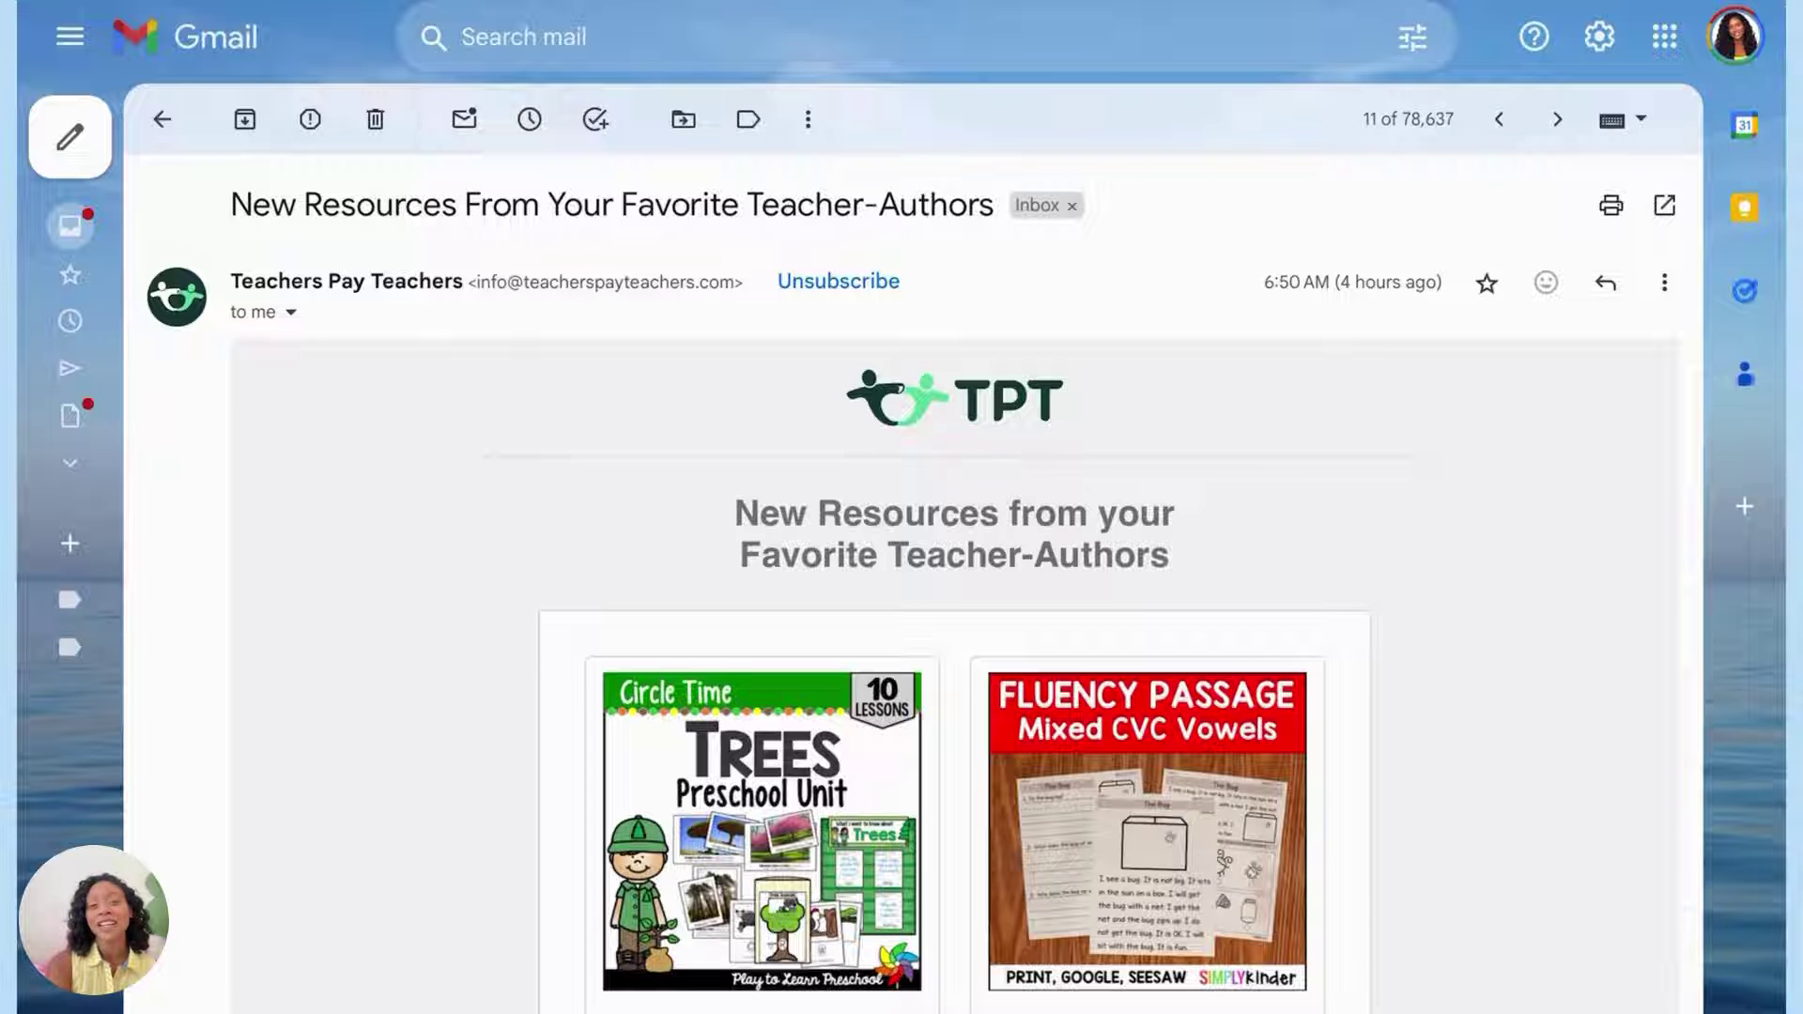
# Scroll the TPT email down to the Spring Writing Templates listing at $2.50
pyautogui.scroll(-7, 920, 572)
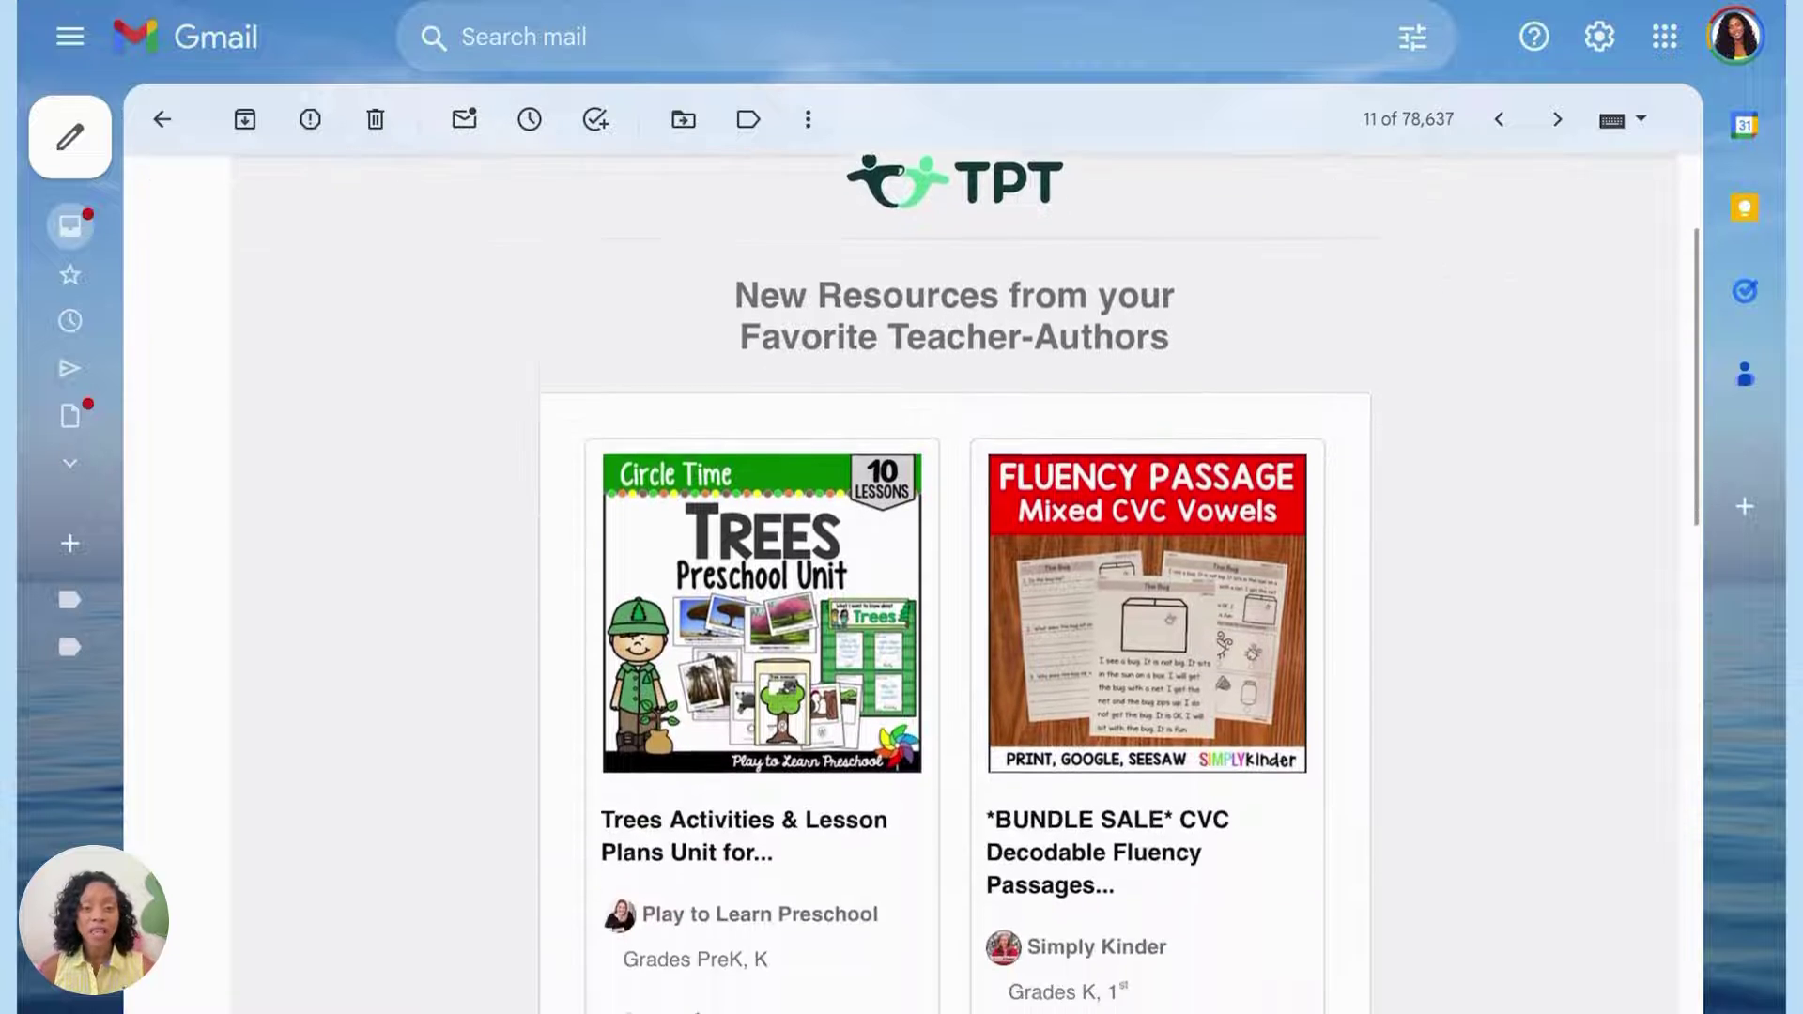
pyautogui.scroll(-4, 954, 582)
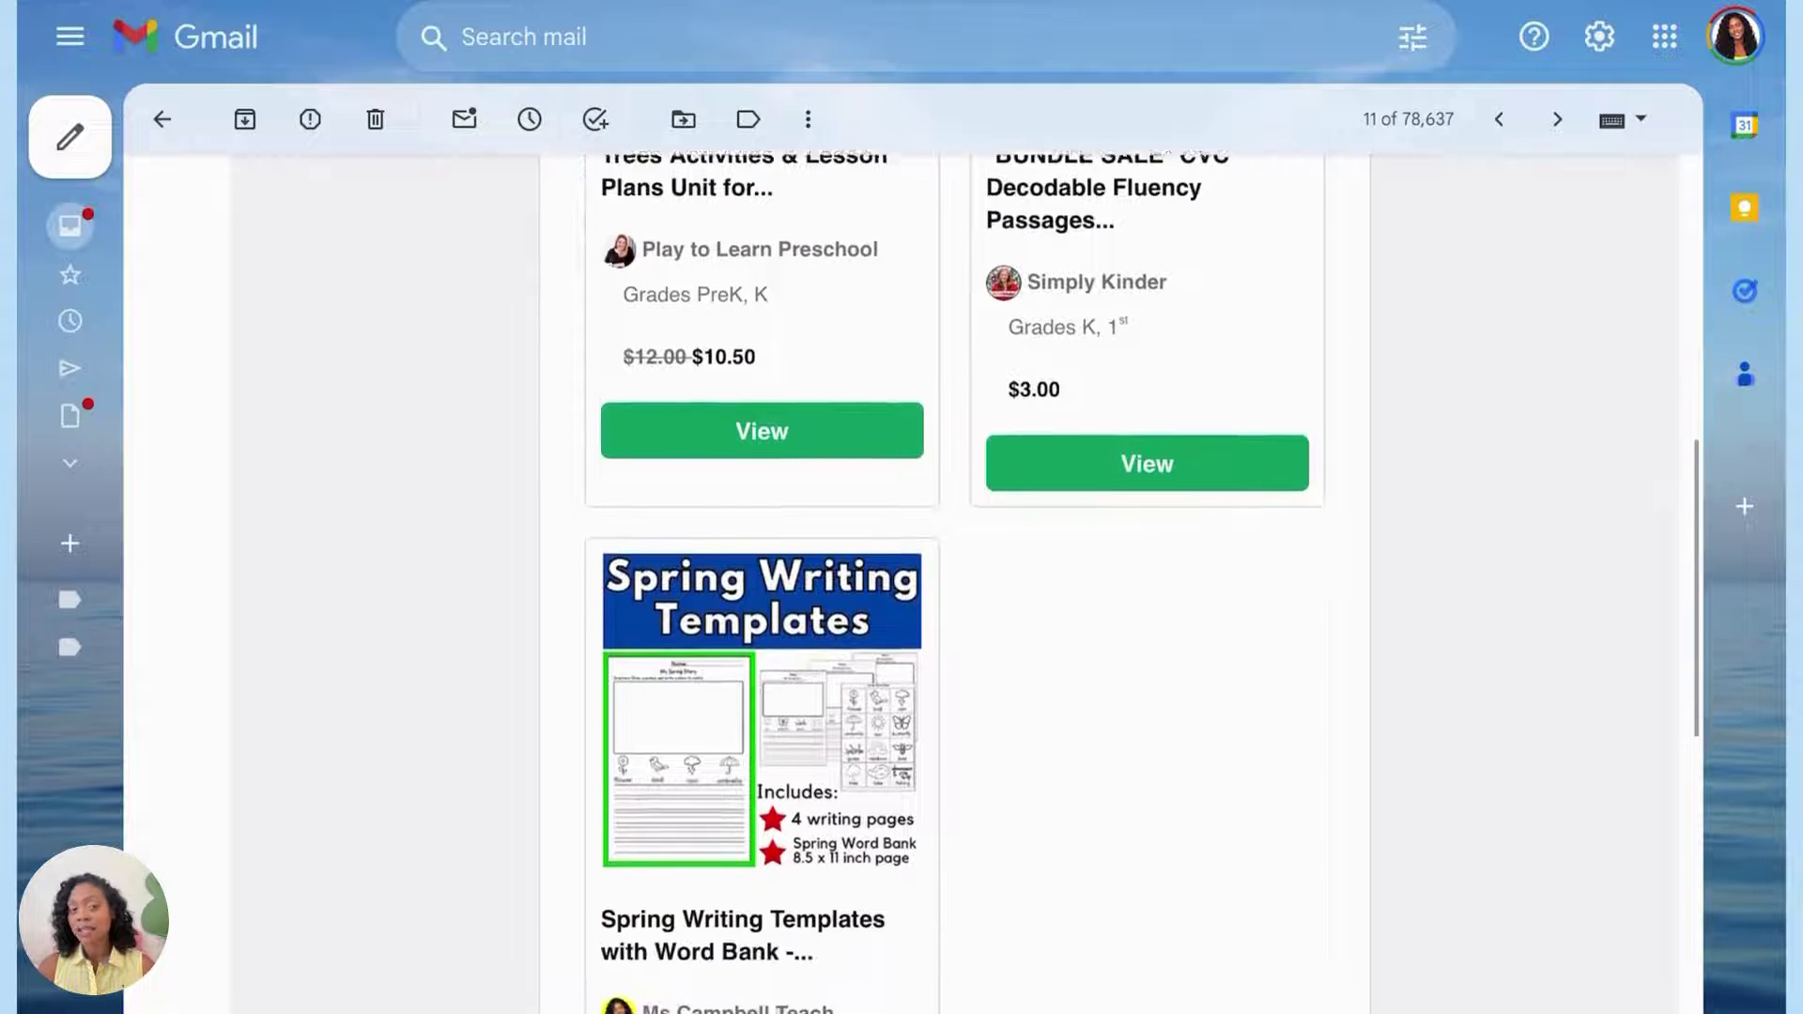
pyautogui.scroll(-1, 954, 583)
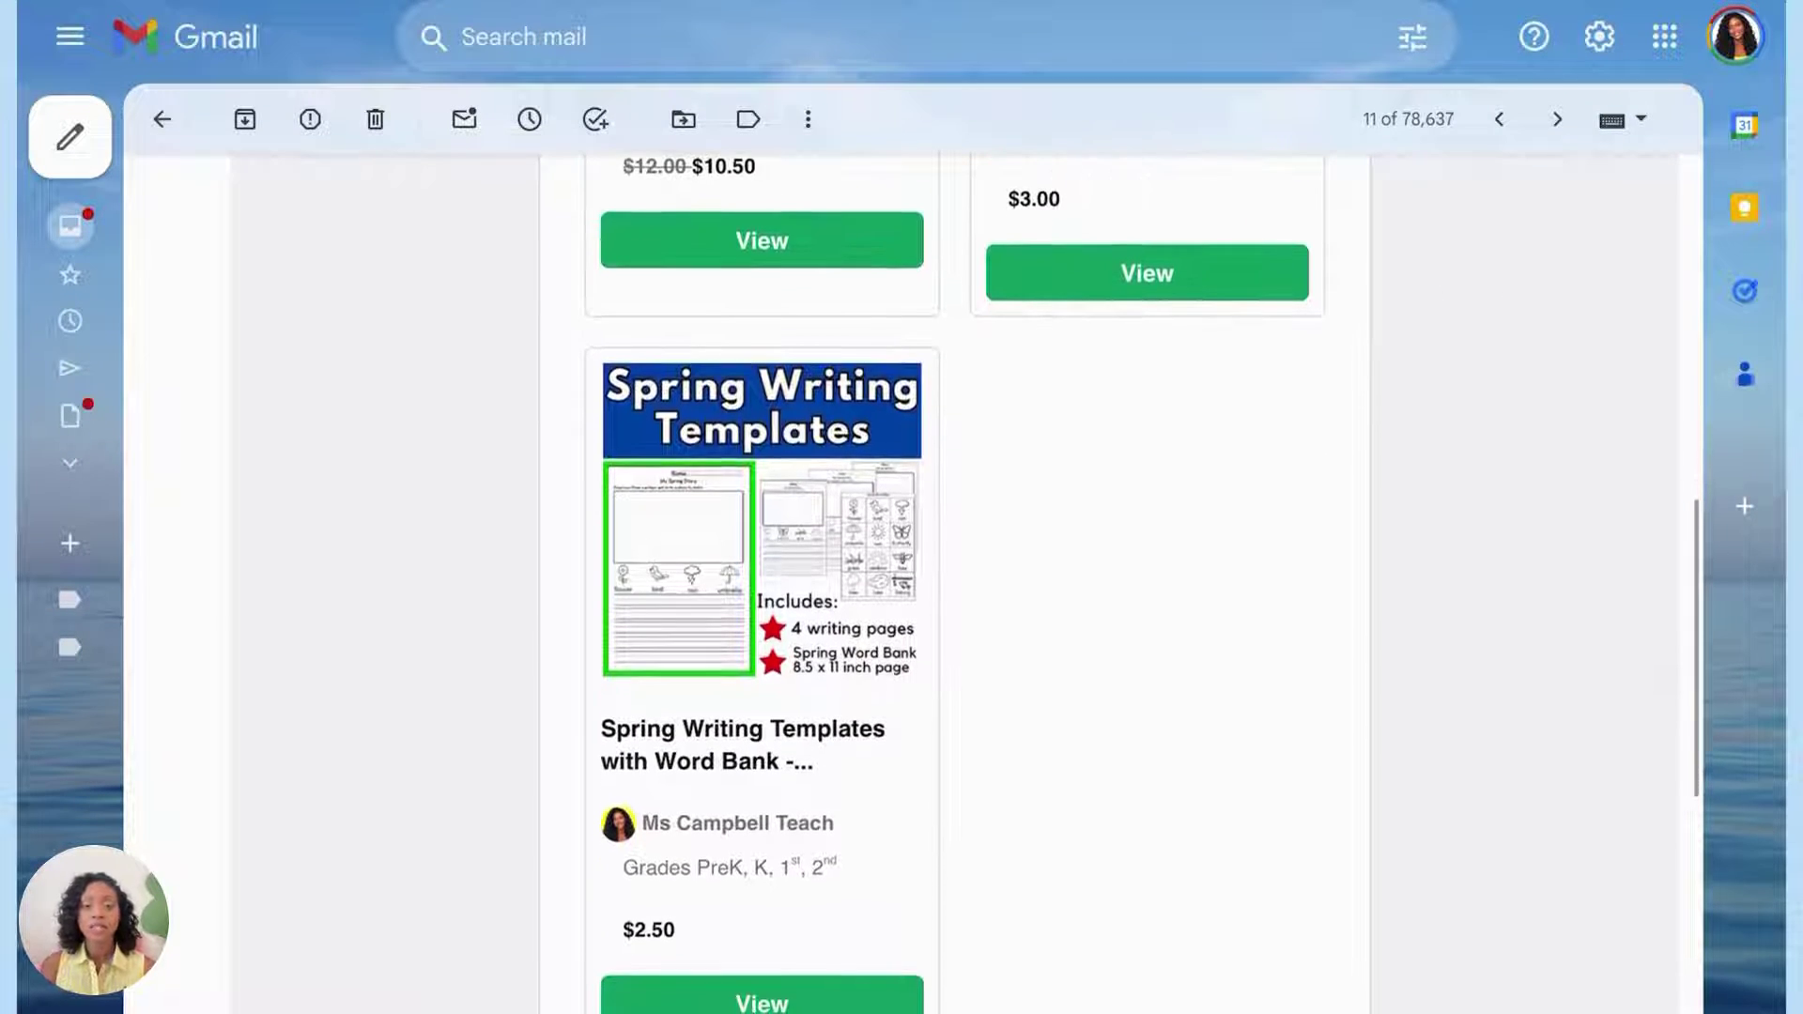